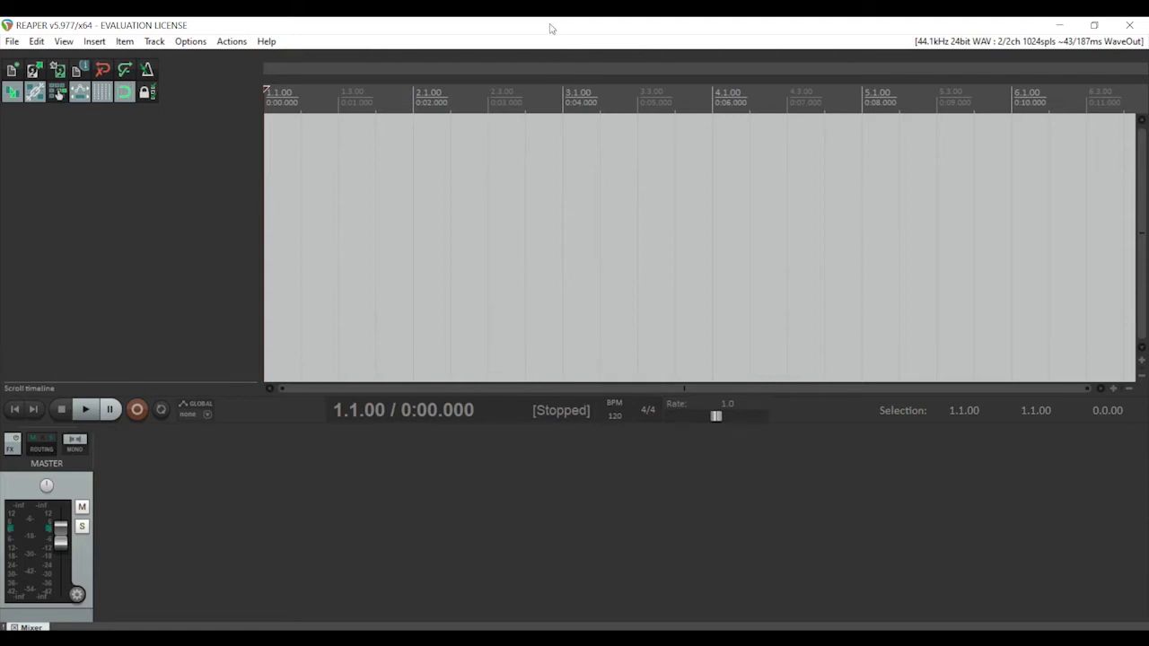
Add a new track and insert the JS: Tone Generator effect on it
{"action": "key", "text": "ctrl+t"}
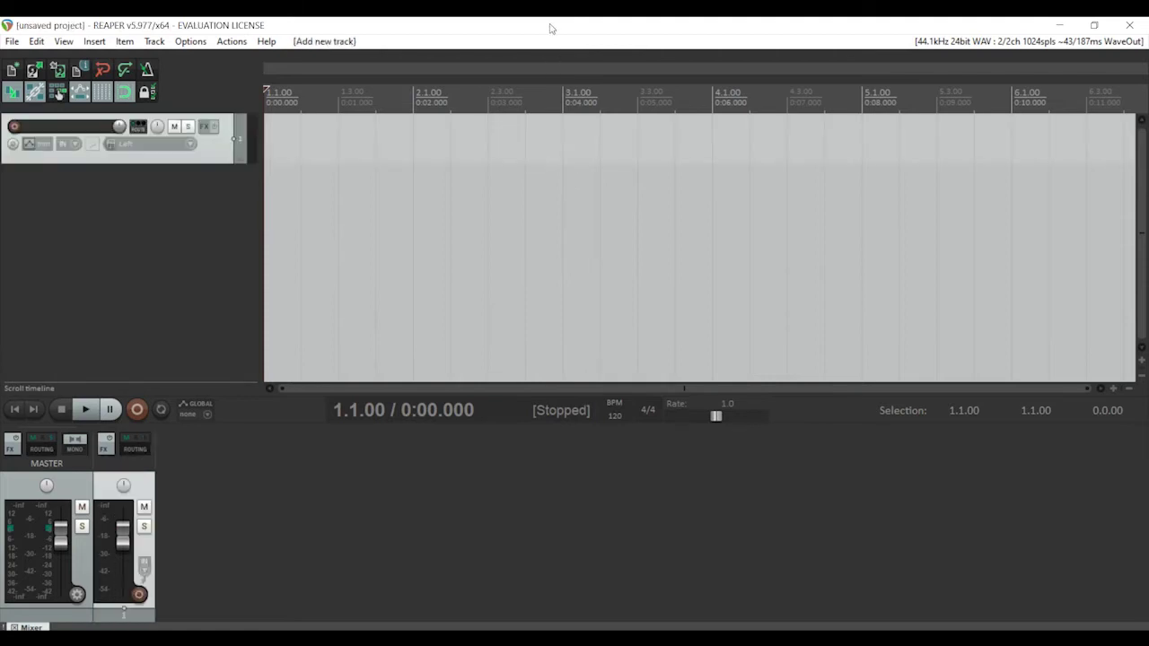
{"action": "left_click", "coordinate": [205, 129]}
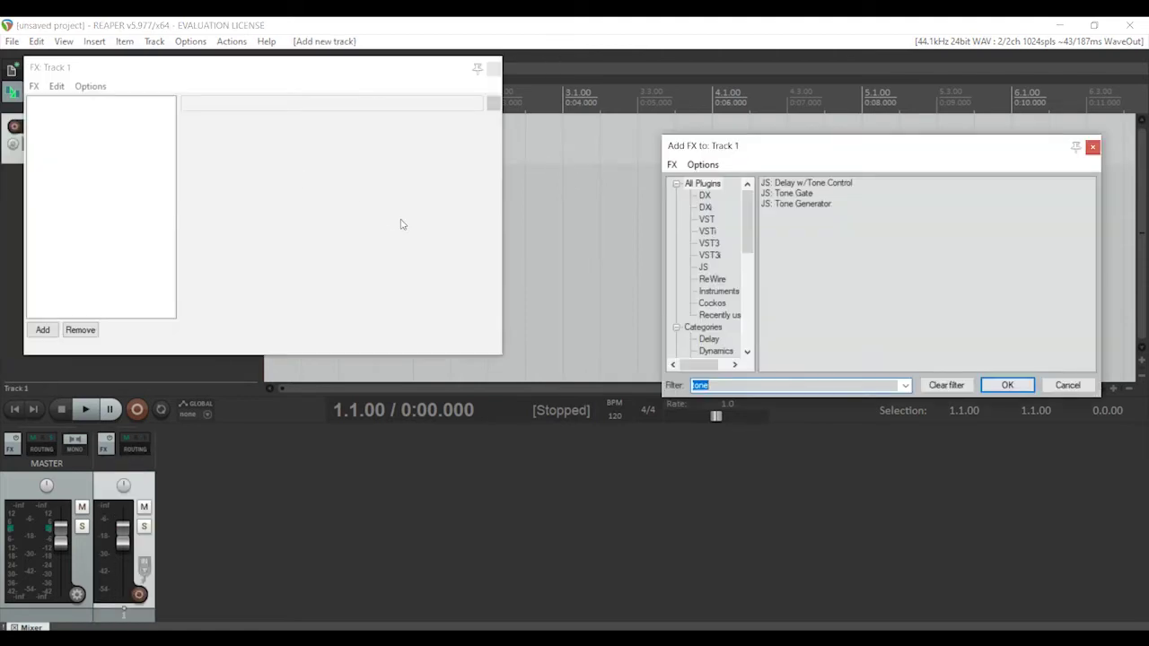
{"action": "double_click", "coordinate": [813, 205]}
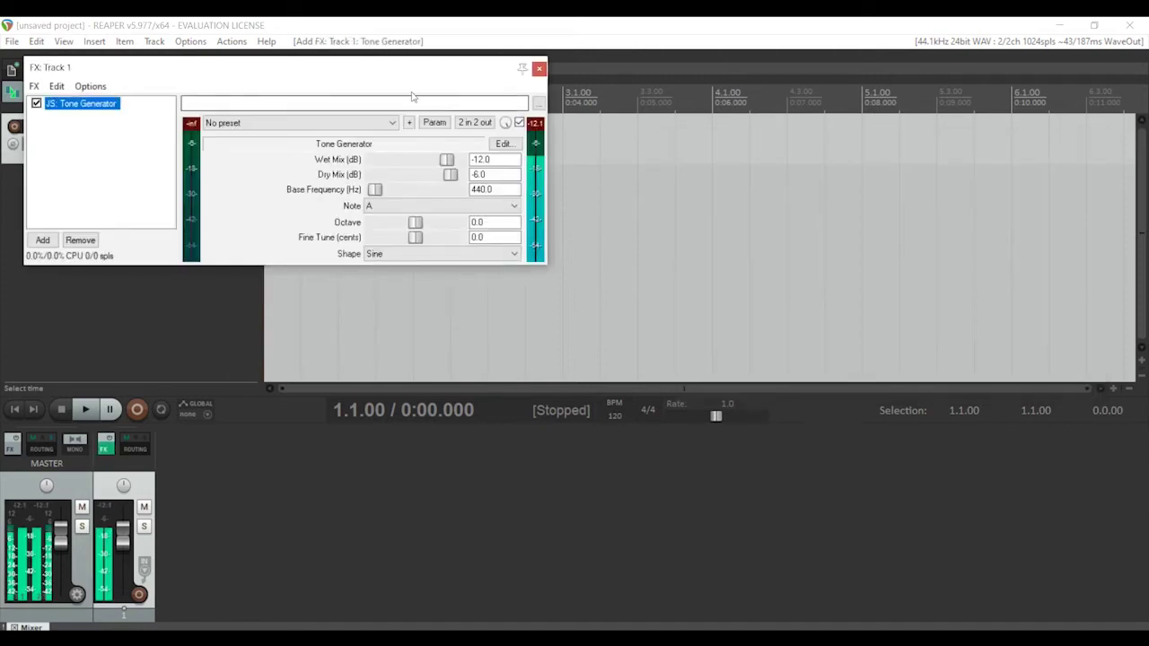
{"action": "left_click_drag", "start_coordinate": [396, 75], "coordinate": [715, 228]}
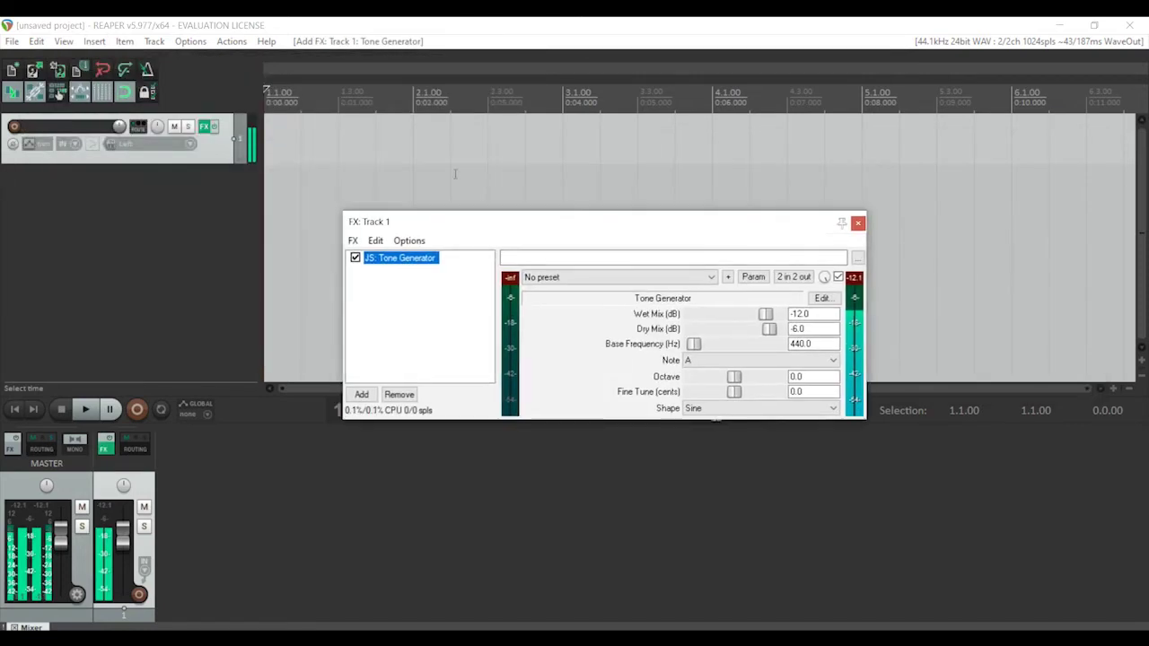
Mute the tone generator track and close its effects window
{"action": "left_click", "coordinate": [174, 126]}
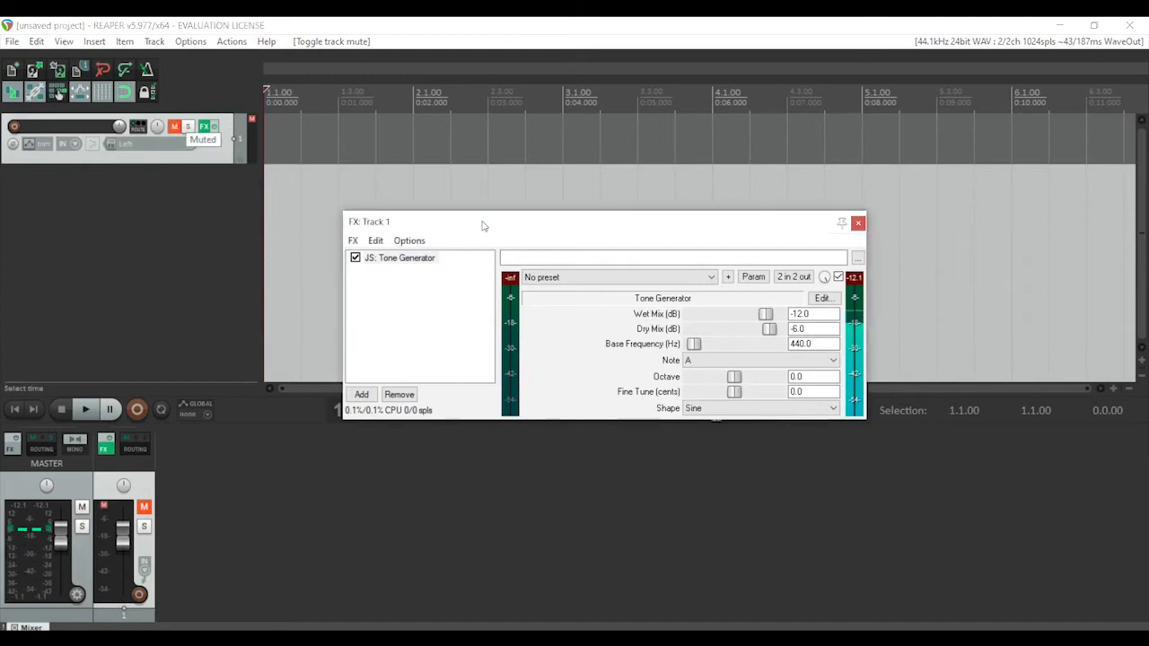
{"action": "left_click", "coordinate": [482, 225]}
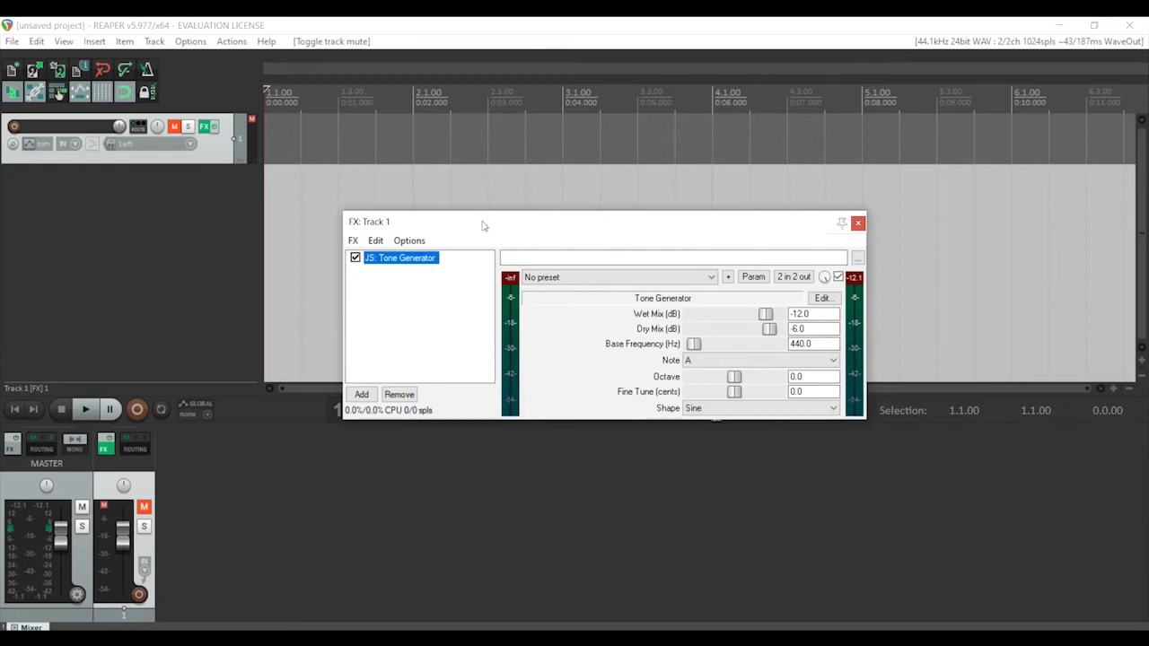
{"action": "left_click", "coordinate": [858, 222]}
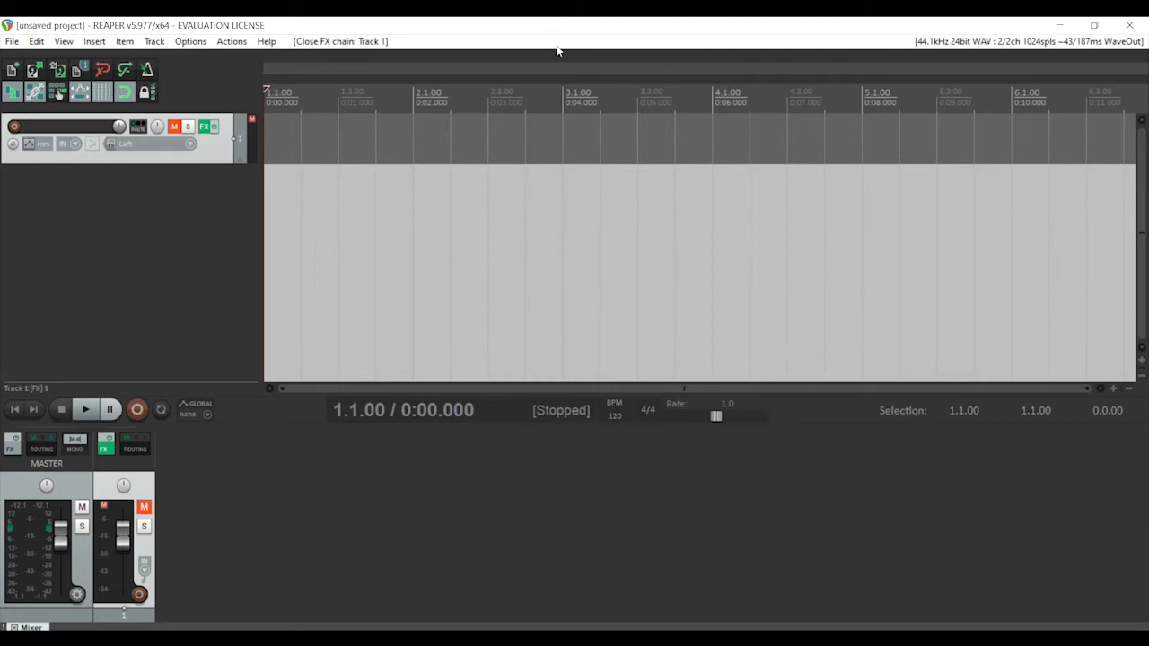
Select the time range from 1.1.00 to 3.1.00 and audition the plain tone by briefly unmuting the track
{"action": "left_click_drag", "start_coordinate": [558, 97], "coordinate": [143, 93]}
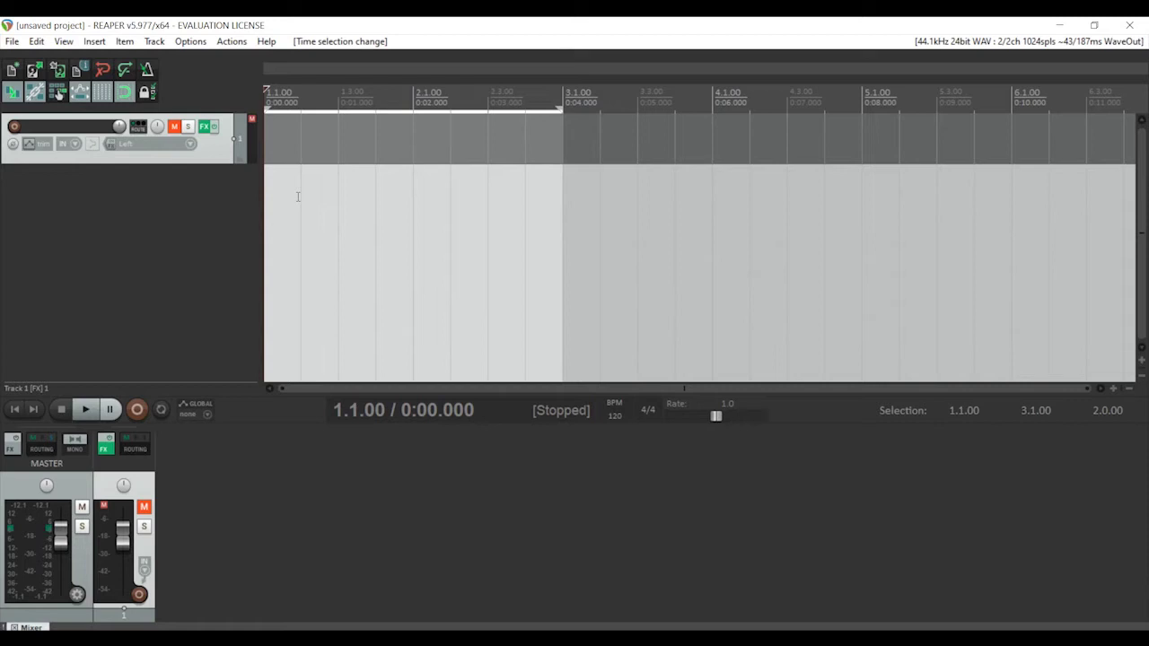
{"action": "left_click", "coordinate": [28, 148]}
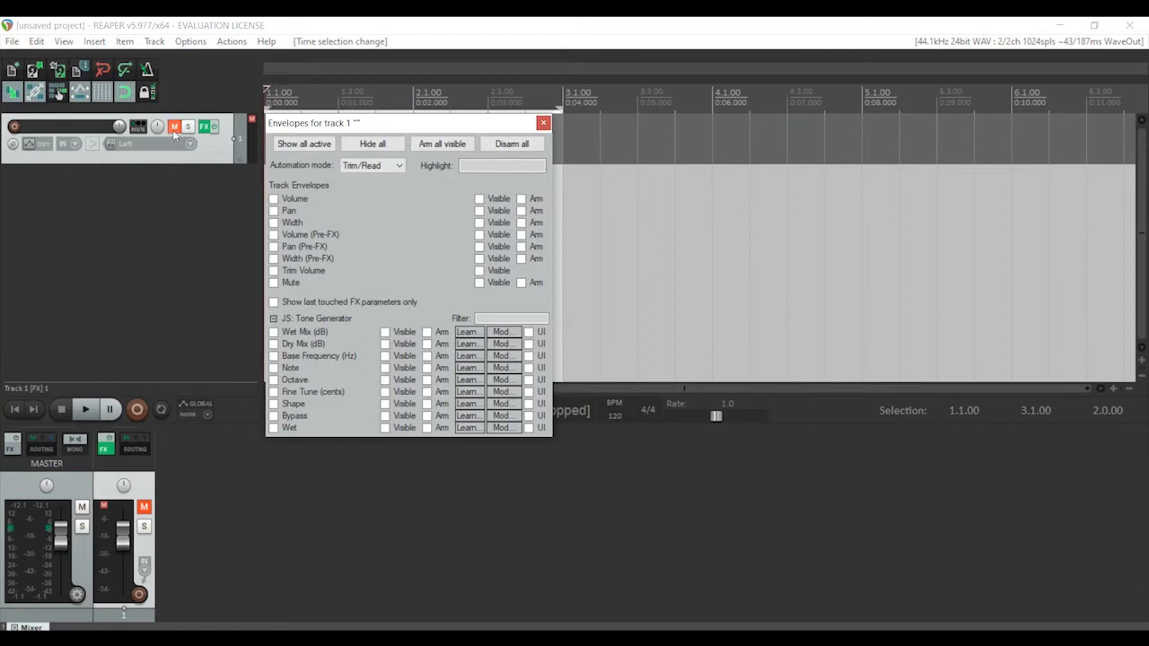
{"action": "left_click", "coordinate": [175, 127]}
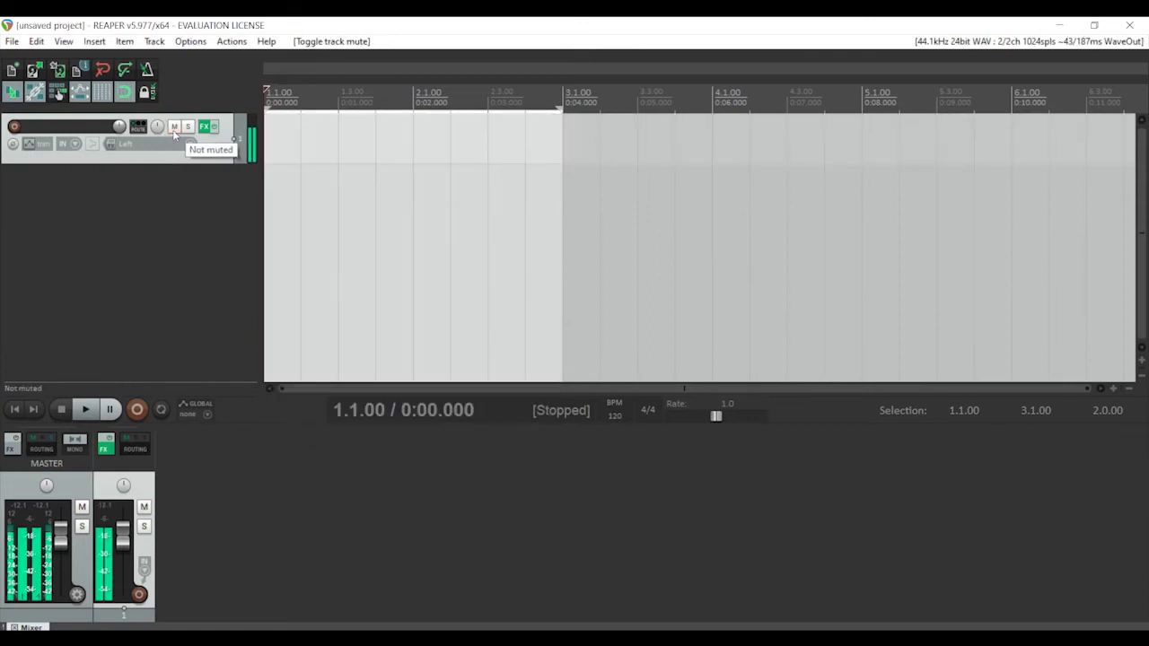
{"action": "left_click", "coordinate": [175, 127]}
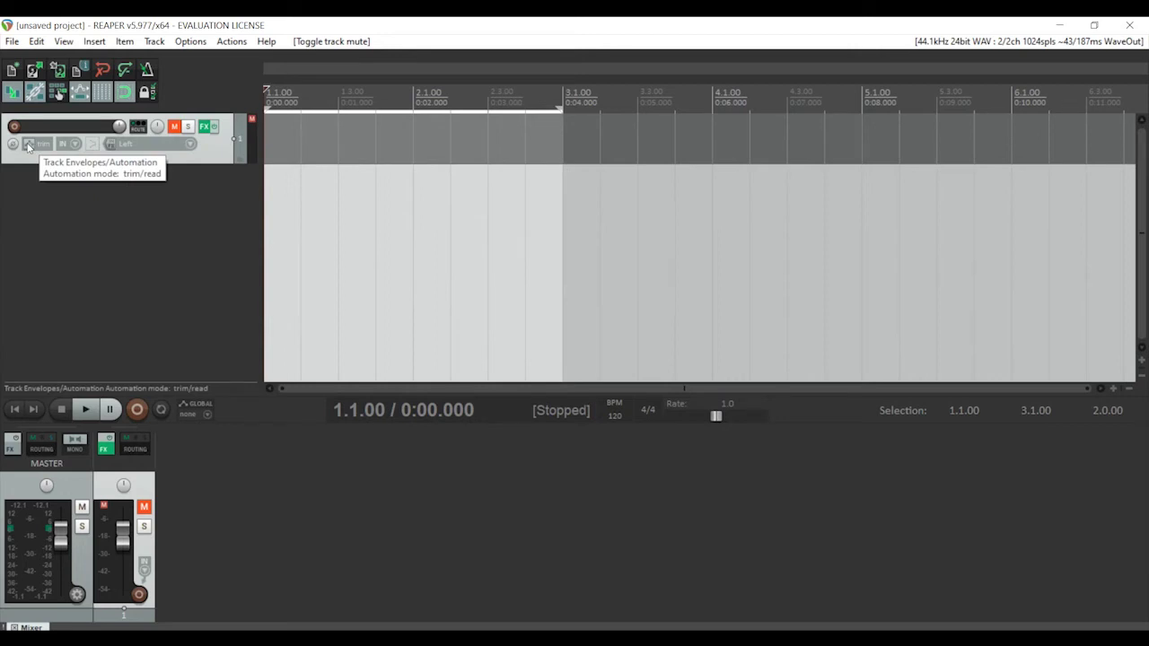
Show the Tone Generator's Fine Tune (cents) envelope beneath the track and close the envelope list
{"action": "left_click", "coordinate": [29, 144]}
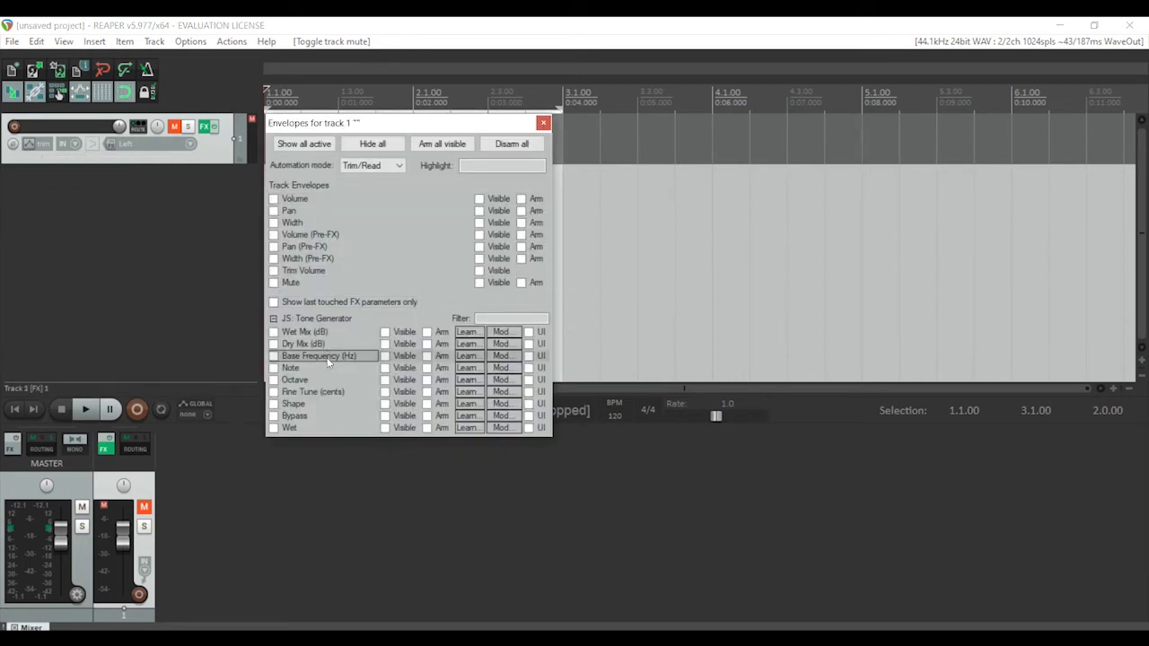
{"action": "left_click", "coordinate": [330, 393]}
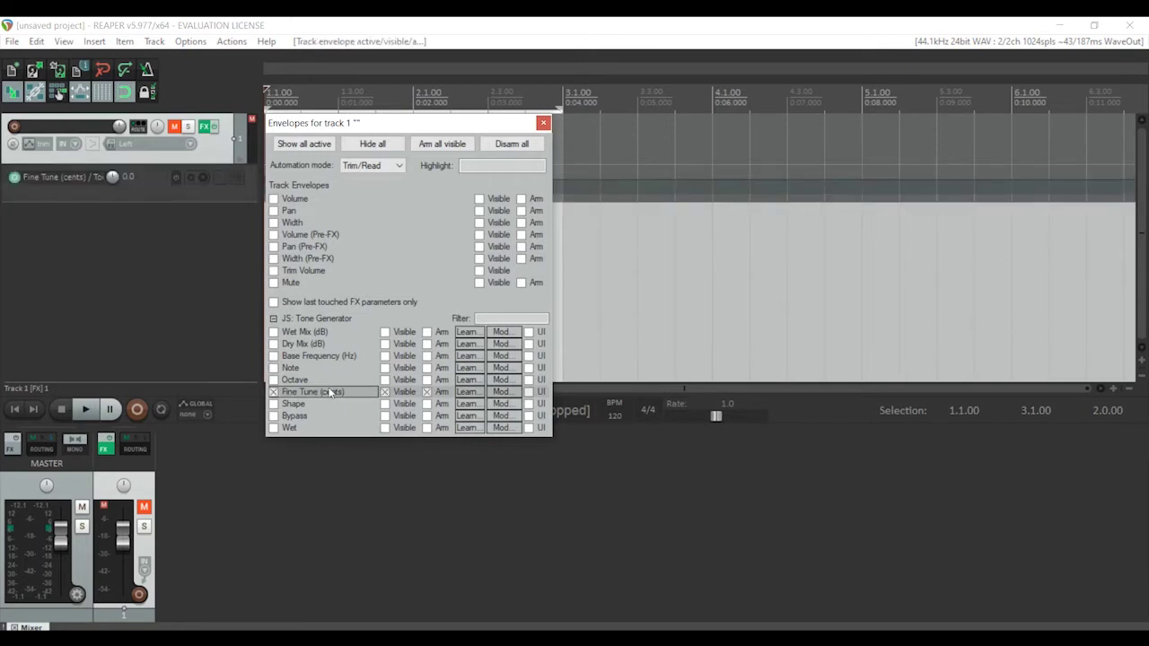
{"action": "left_click", "coordinate": [499, 22]}
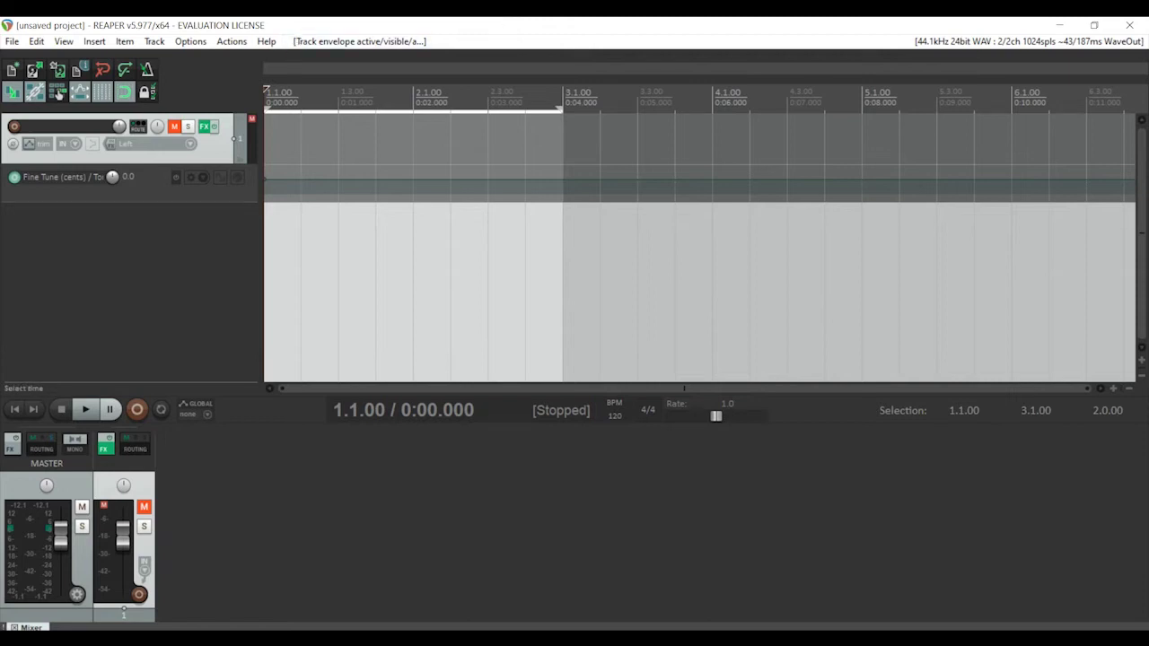
Enable parameter modulation with an LFO on the Fine Tune (cents) envelope and keep its settings window open over the timeline
{"action": "left_click", "coordinate": [220, 176]}
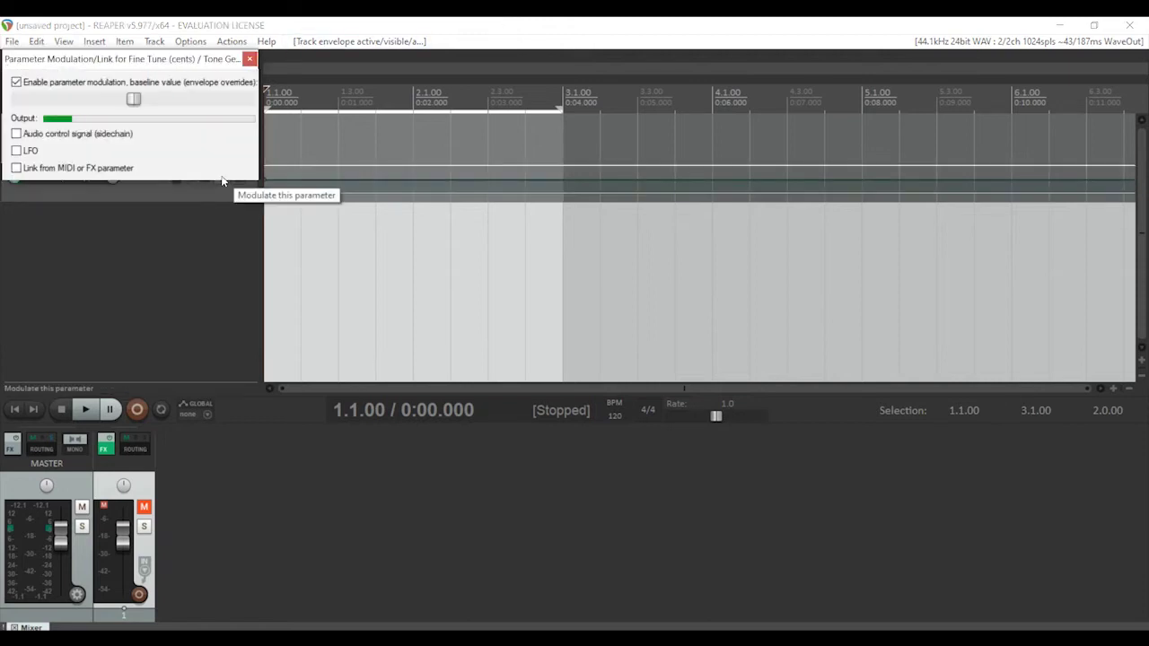
{"action": "left_click", "coordinate": [16, 151]}
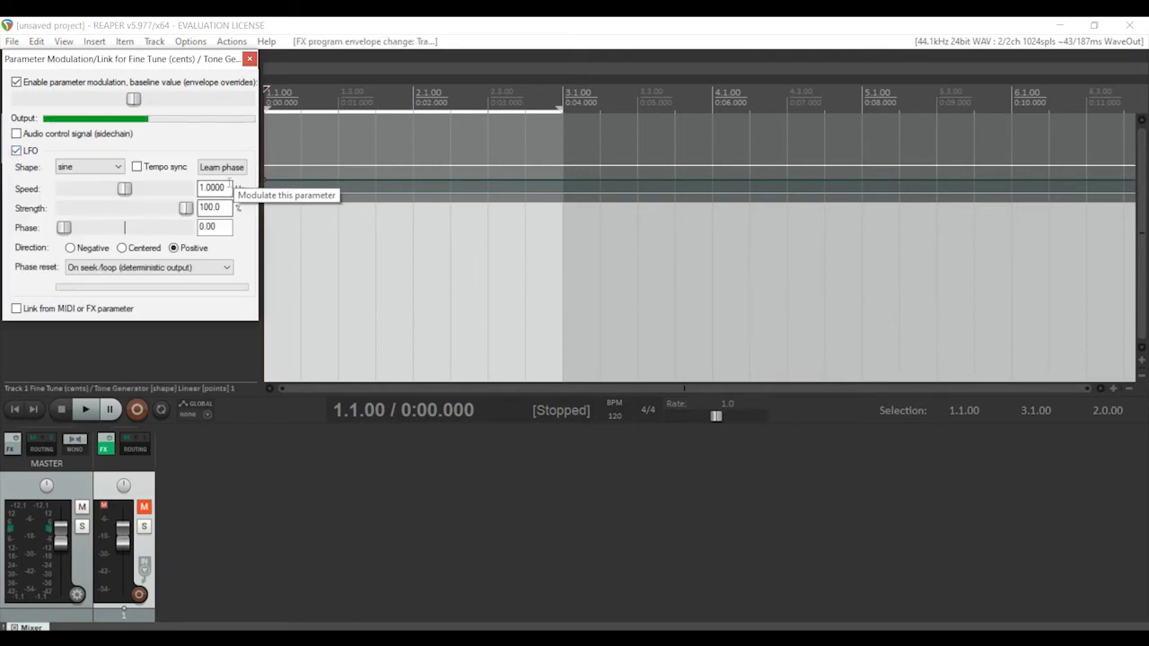
{"action": "left_click", "coordinate": [248, 60]}
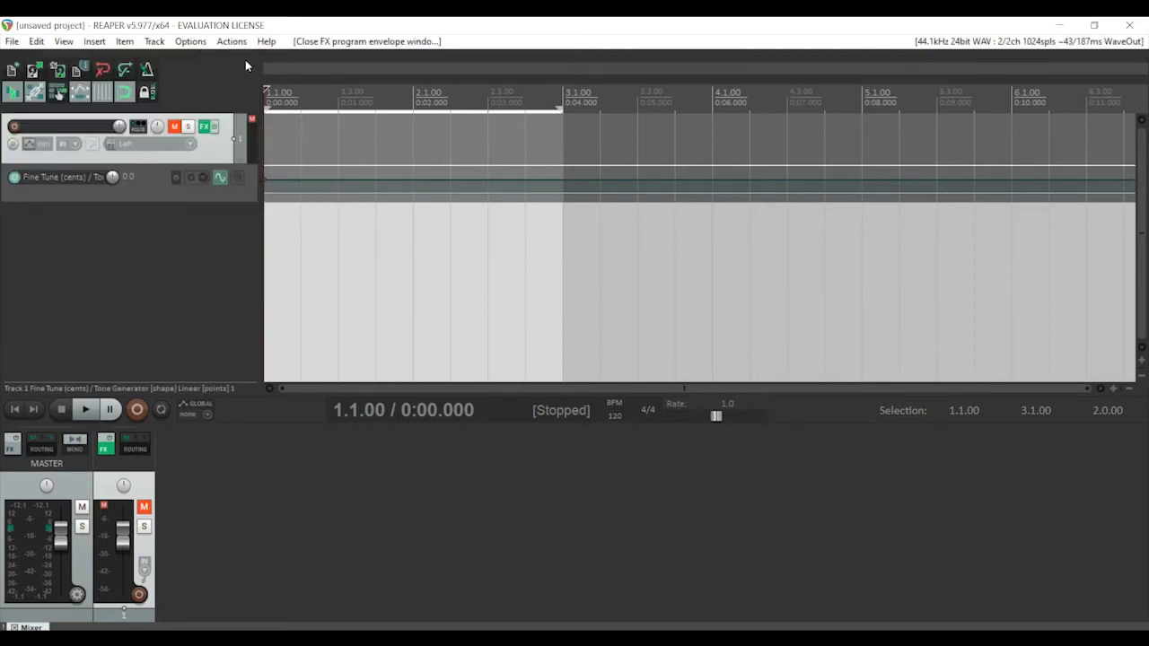
{"action": "left_click", "coordinate": [222, 180]}
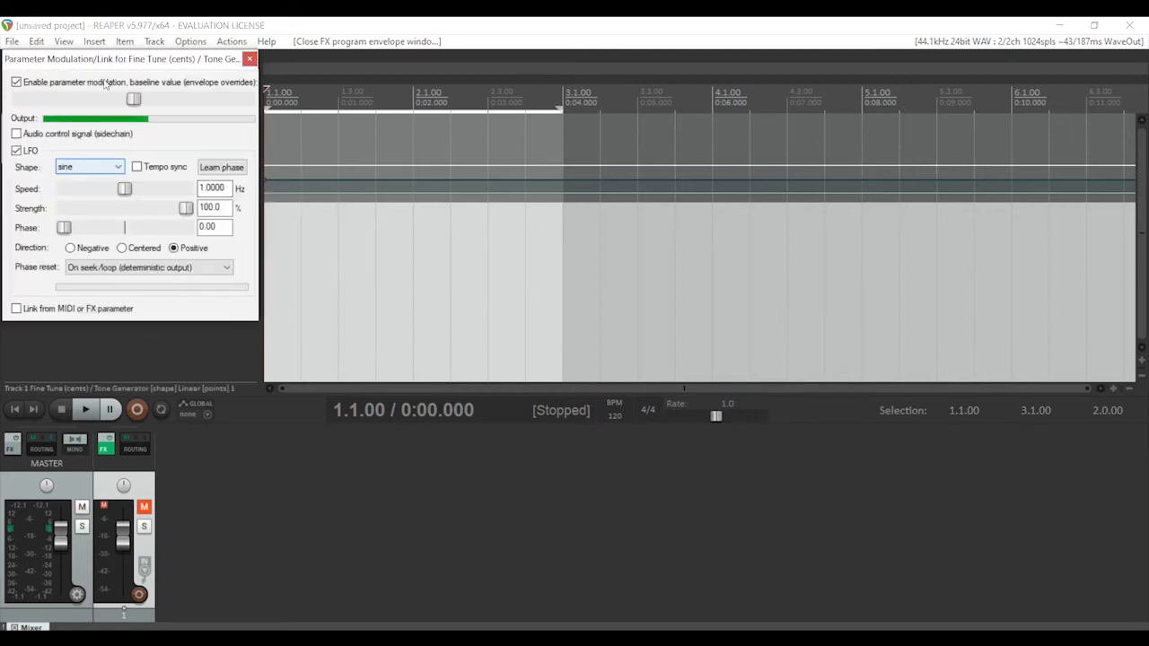
{"action": "left_click_drag", "start_coordinate": [113, 63], "coordinate": [515, 137]}
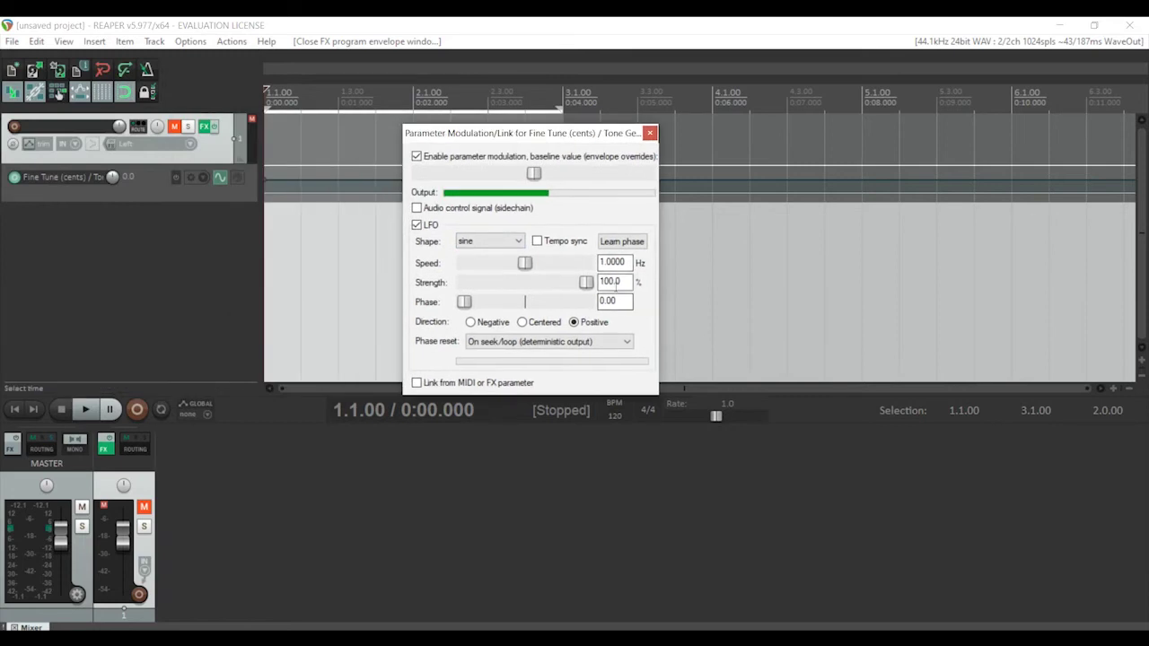
Set the LFO direction to Centered and audition the modulated tone by briefly unmuting the track
{"action": "double_click", "coordinate": [614, 282]}
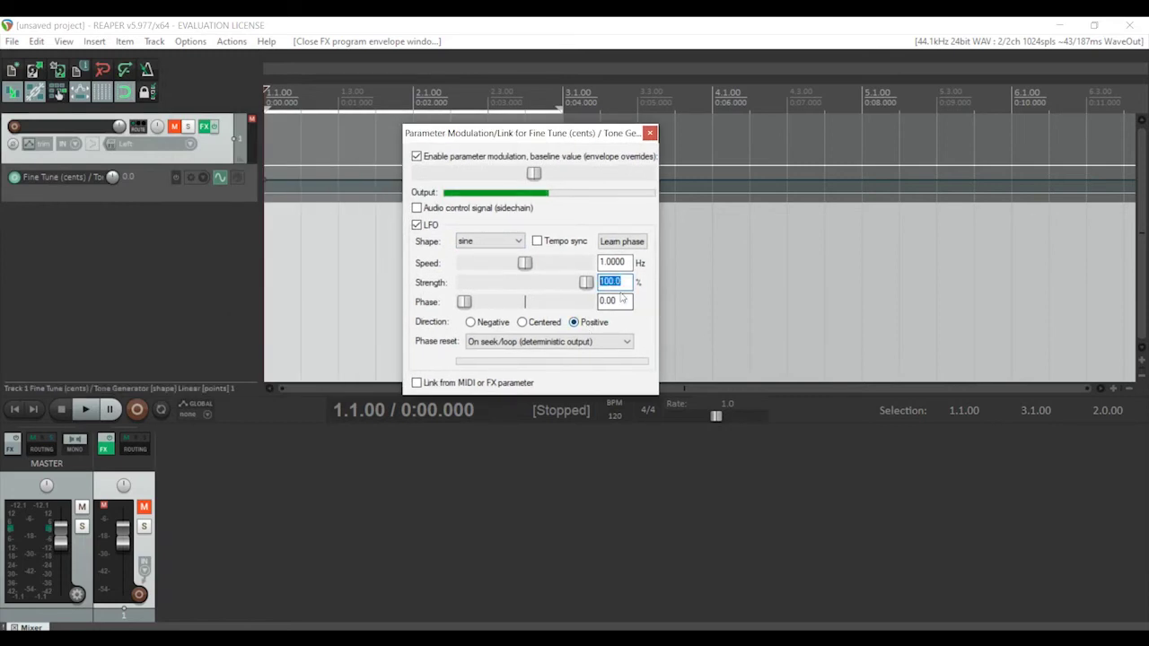
{"action": "left_click", "coordinate": [524, 324]}
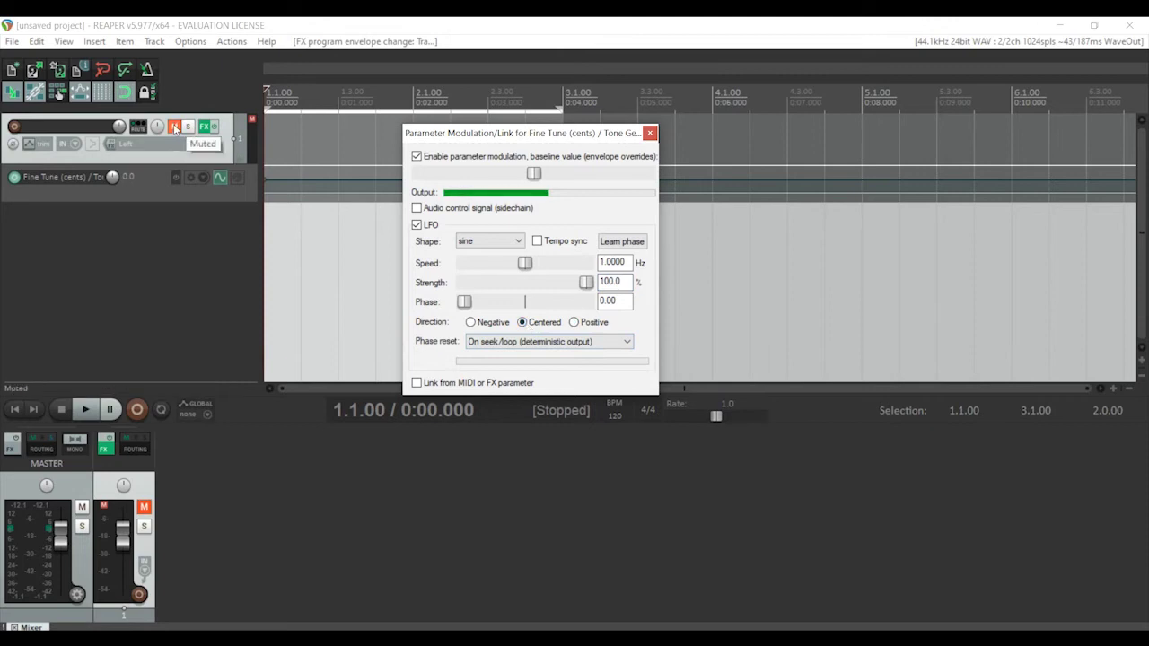
{"action": "left_click", "coordinate": [174, 128]}
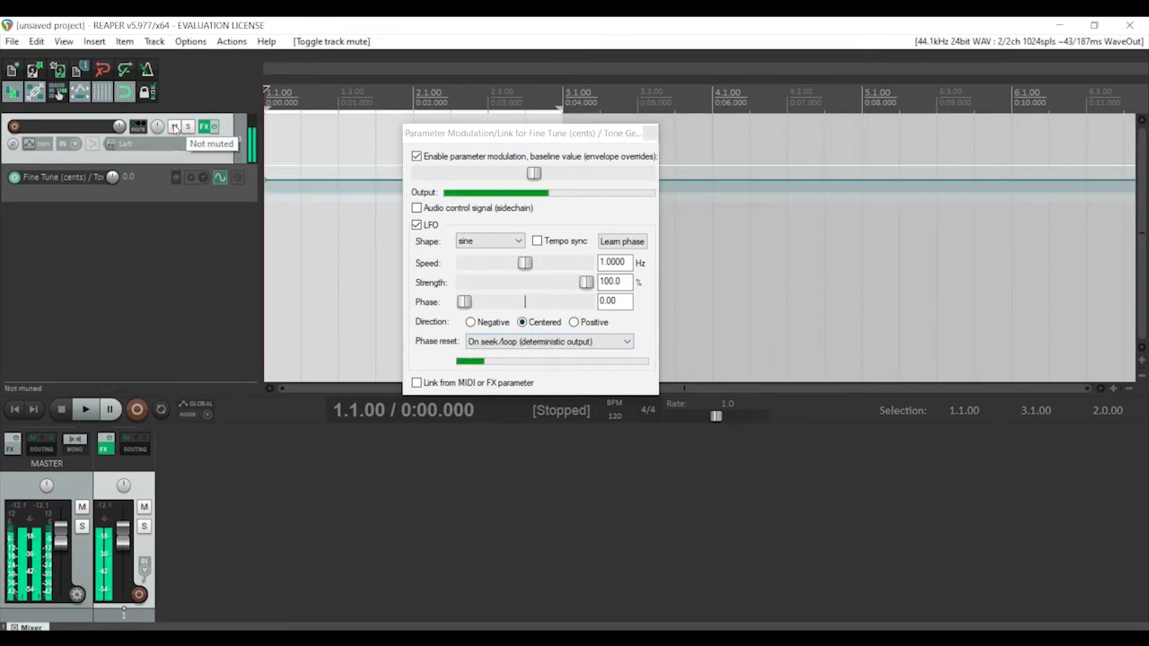
{"action": "left_click", "coordinate": [175, 127]}
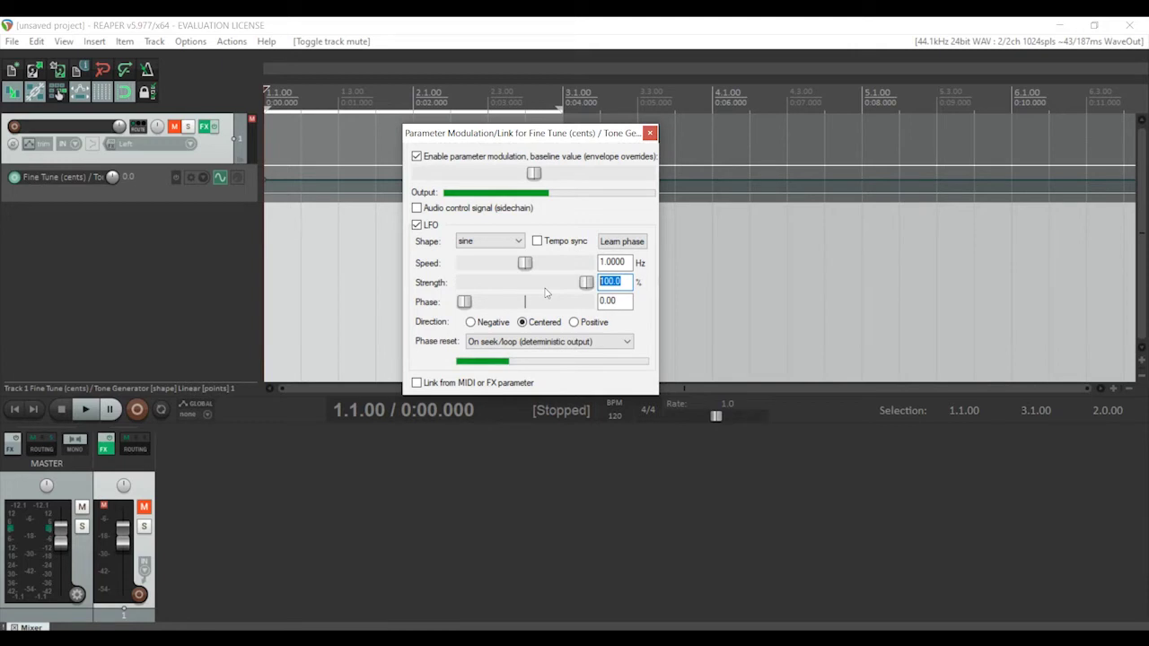
Set the LFO strength to 20% and its speed to 4 Hz, and audition the vibrato by briefly unmuting the track
{"action": "type", "text": "20"}
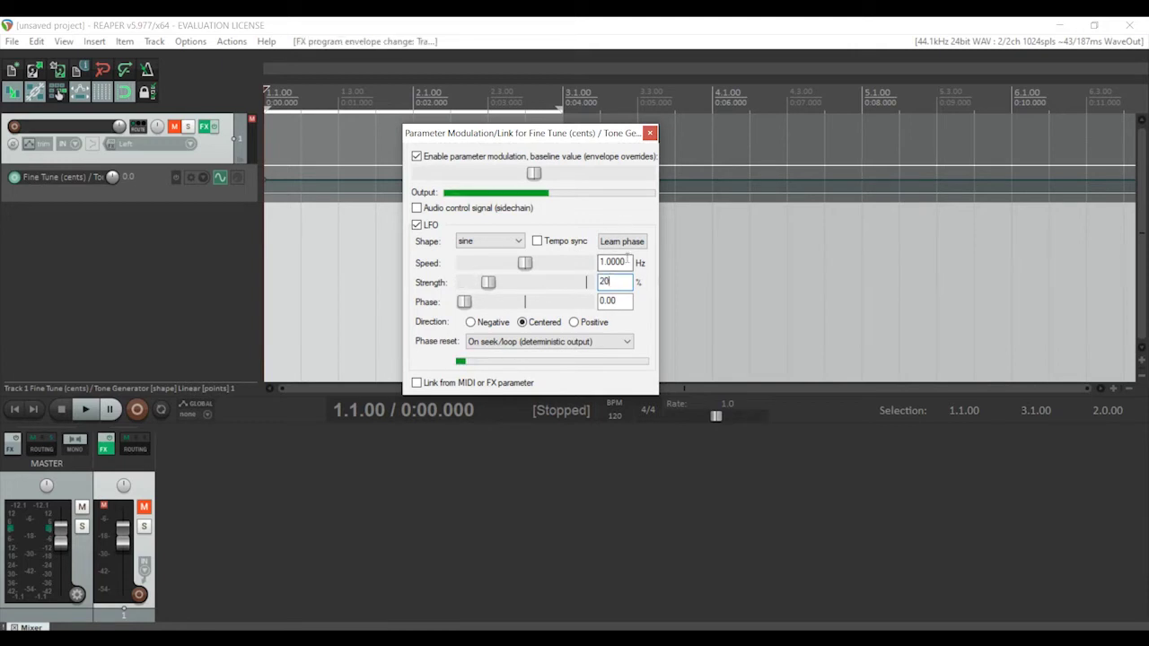
{"action": "key", "text": "shift+Tab"}
{"action": "type", "text": "6"}
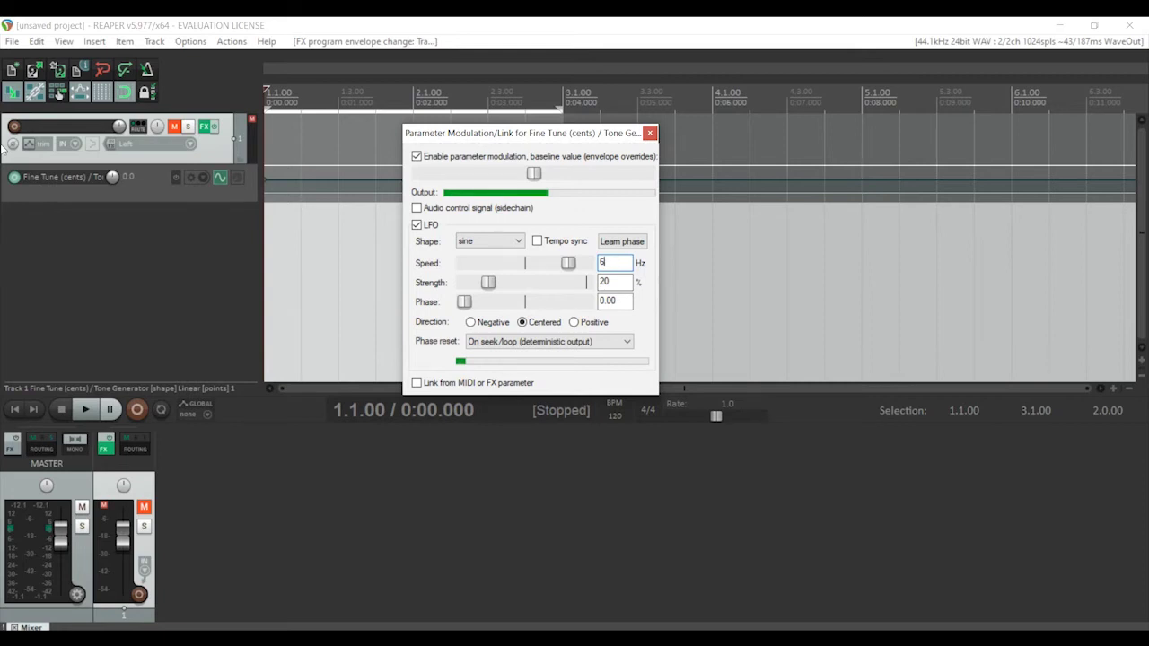
{"action": "key", "text": "BackSpace"}
{"action": "type", "text": "4"}
{"action": "left_click", "coordinate": [173, 125]}
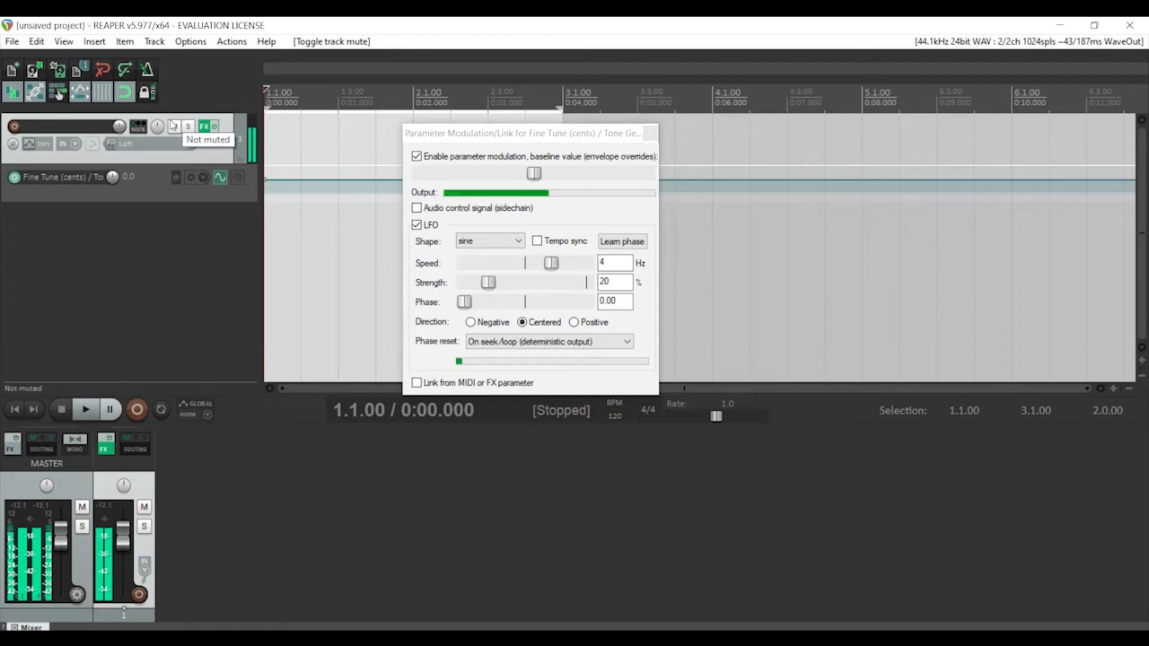
{"action": "left_click", "coordinate": [173, 126]}
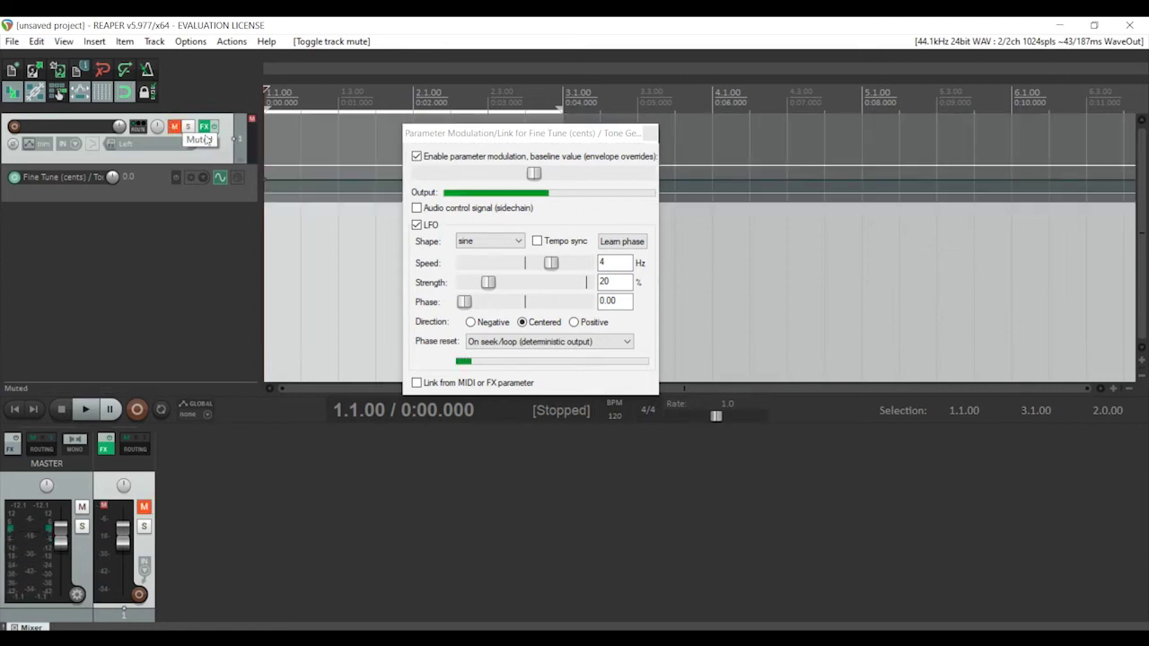
Insert the VST: ReaEQ (Cockos) effect after the Tone Generator in the track's effects chain
{"action": "left_click", "coordinate": [207, 127]}
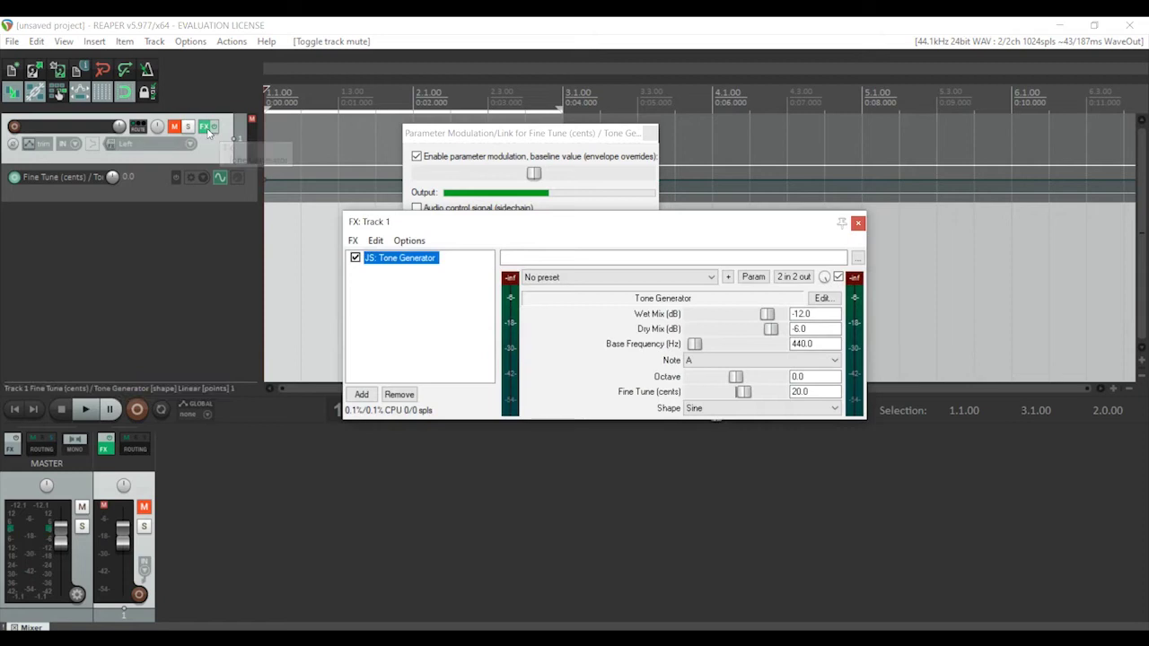
{"action": "left_click", "coordinate": [353, 241]}
{"action": "key", "text": "Right"}
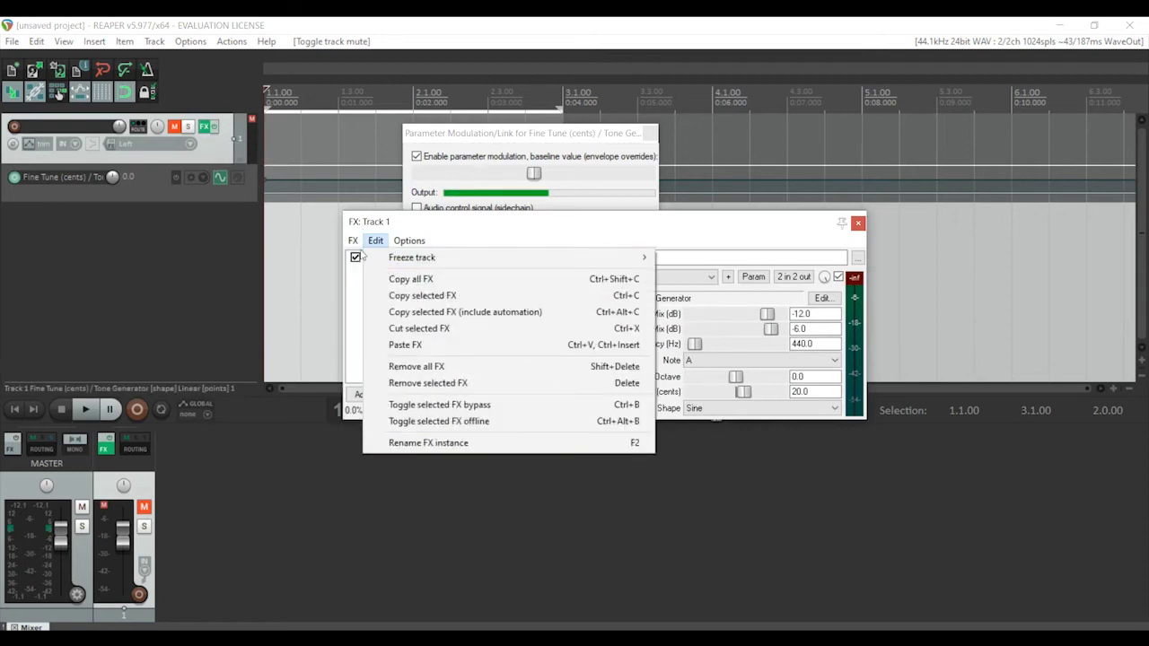
{"action": "key", "text": "Left"}
{"action": "left_click", "coordinate": [355, 257]}
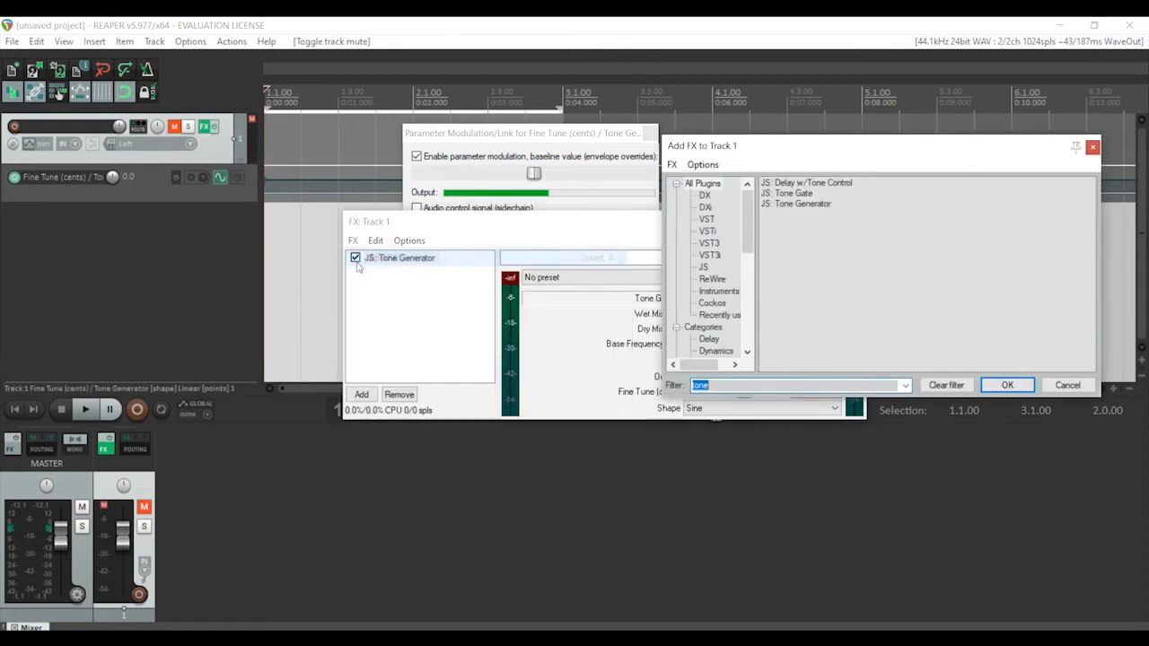
{"action": "type", "text": "e3q"}
{"action": "key", "text": "BackSpace"}
{"action": "key", "text": "BackSpace"}
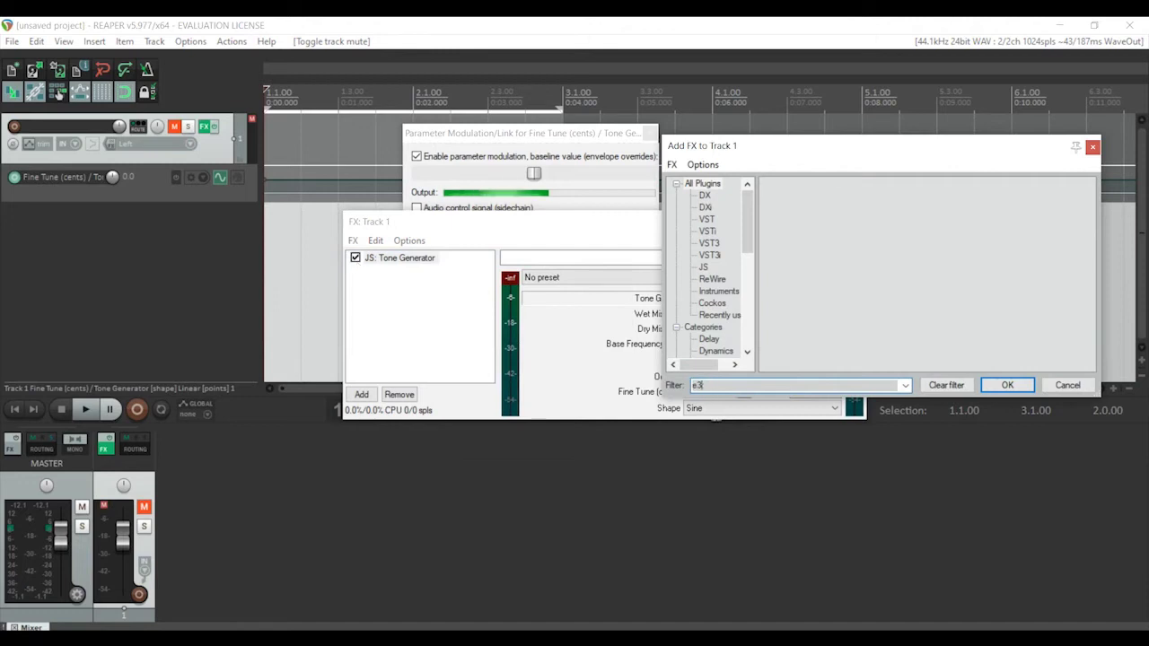
{"action": "type", "text": "q"}
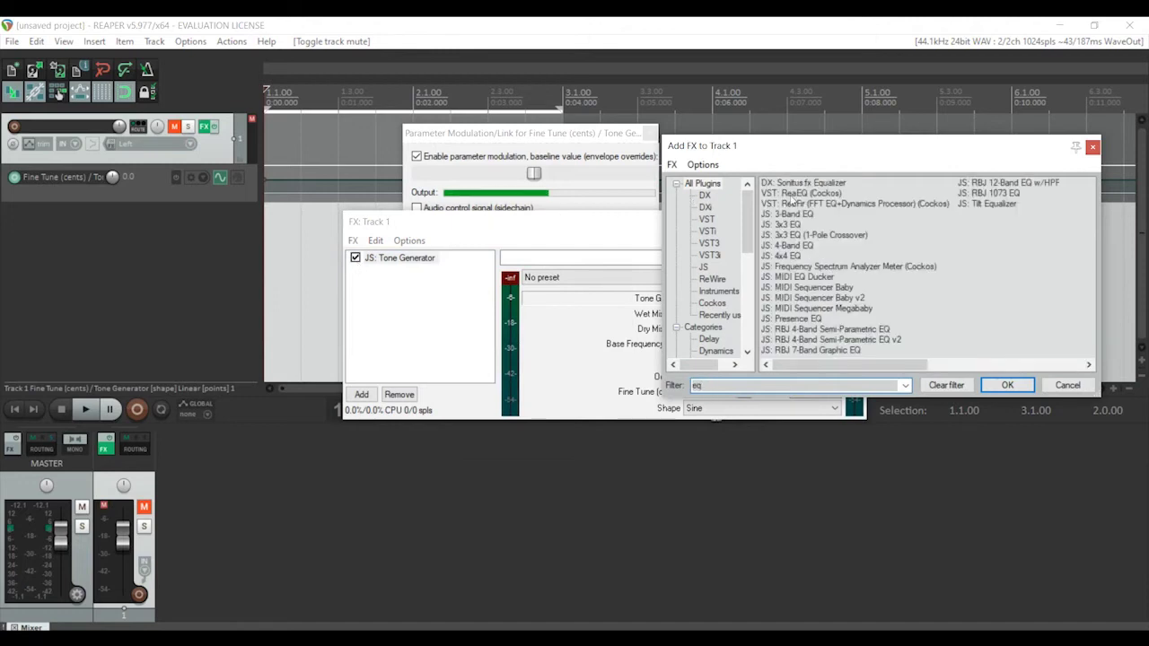
{"action": "double_click", "coordinate": [793, 194]}
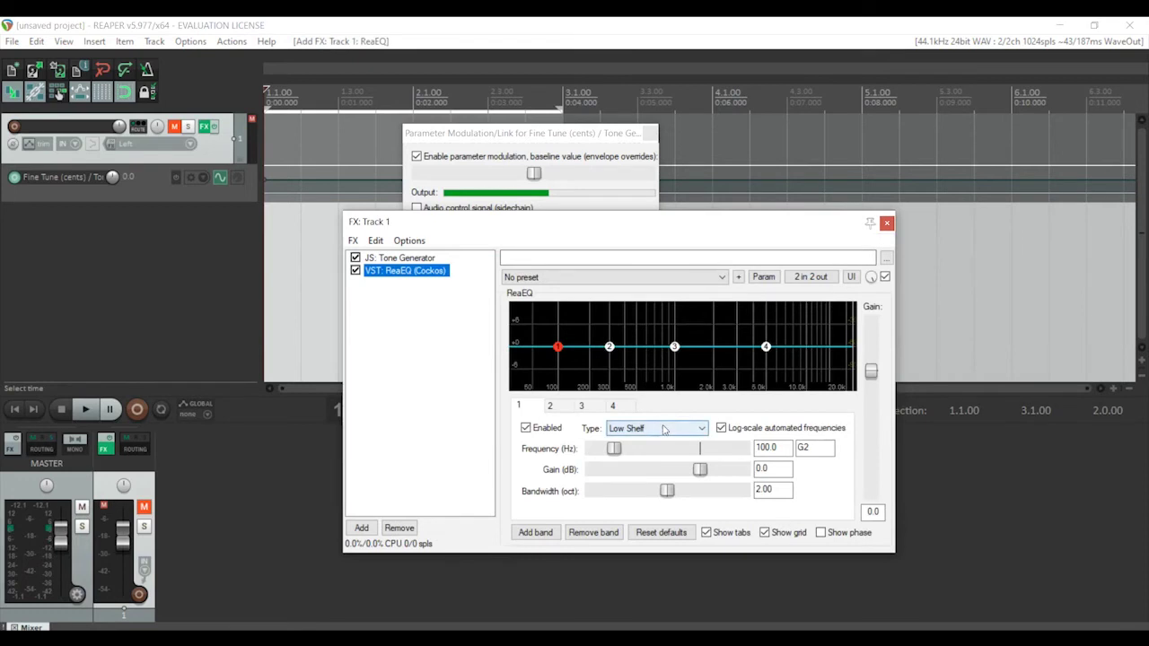
Change ReaEQ band 1 to a High Pass filter at about 419 Hz and unmute the track to hear it
{"action": "left_click", "coordinate": [655, 428]}
{"action": "left_click", "coordinate": [661, 485]}
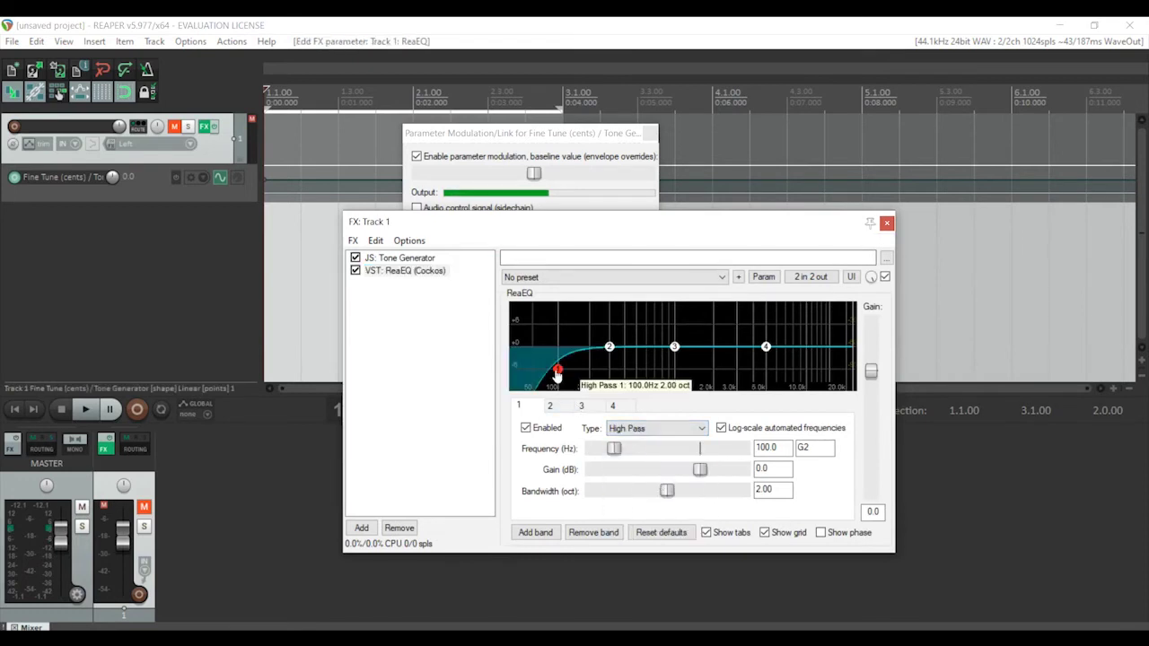
{"action": "left_click_drag", "start_coordinate": [557, 369], "coordinate": [626, 369]}
{"action": "left_click", "coordinate": [176, 127]}
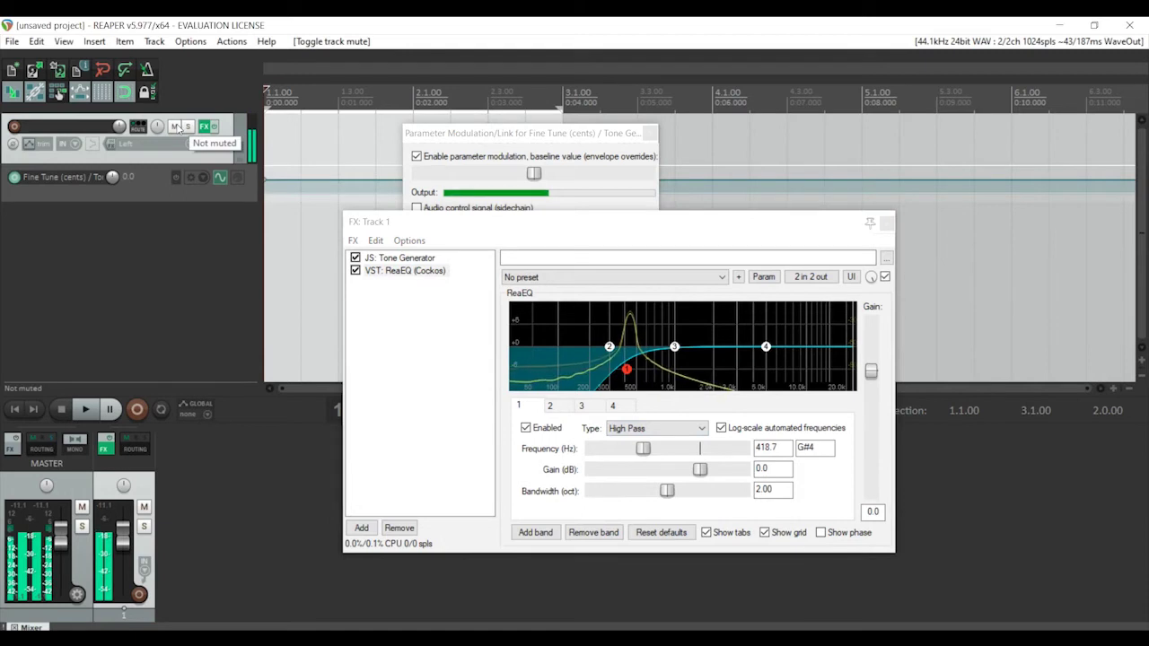
Mute the track and close its effects chain and the Fine Tune parameter modulation window
{"action": "left_click", "coordinate": [176, 127]}
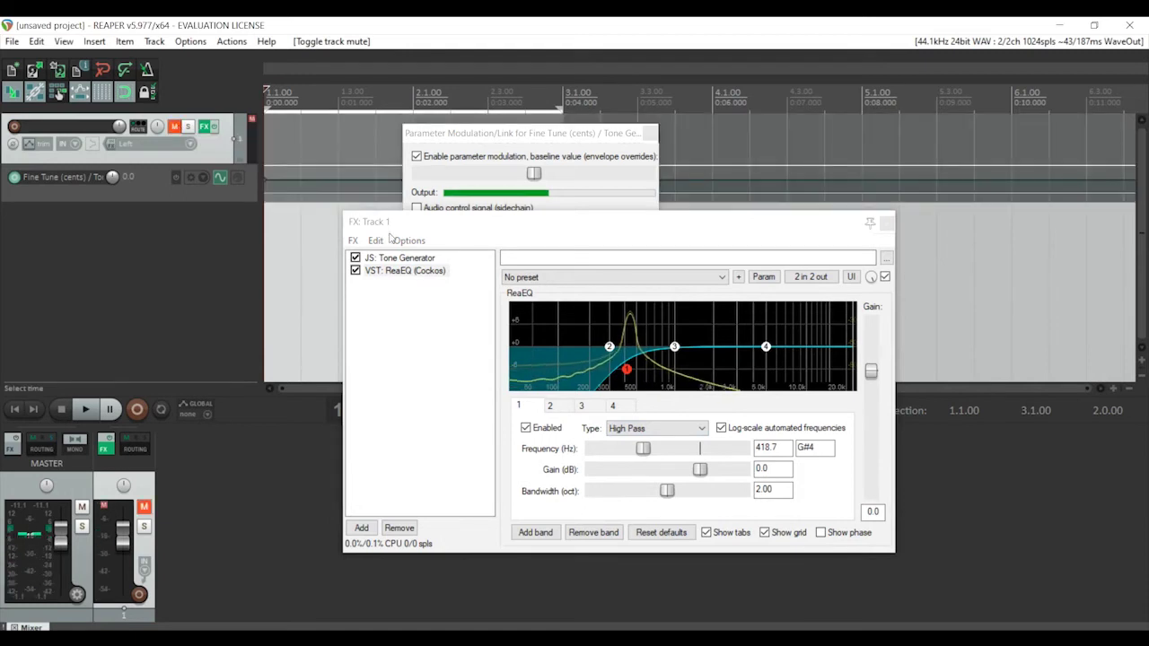
{"action": "left_click", "coordinate": [353, 241]}
{"action": "key", "text": "Escape"}
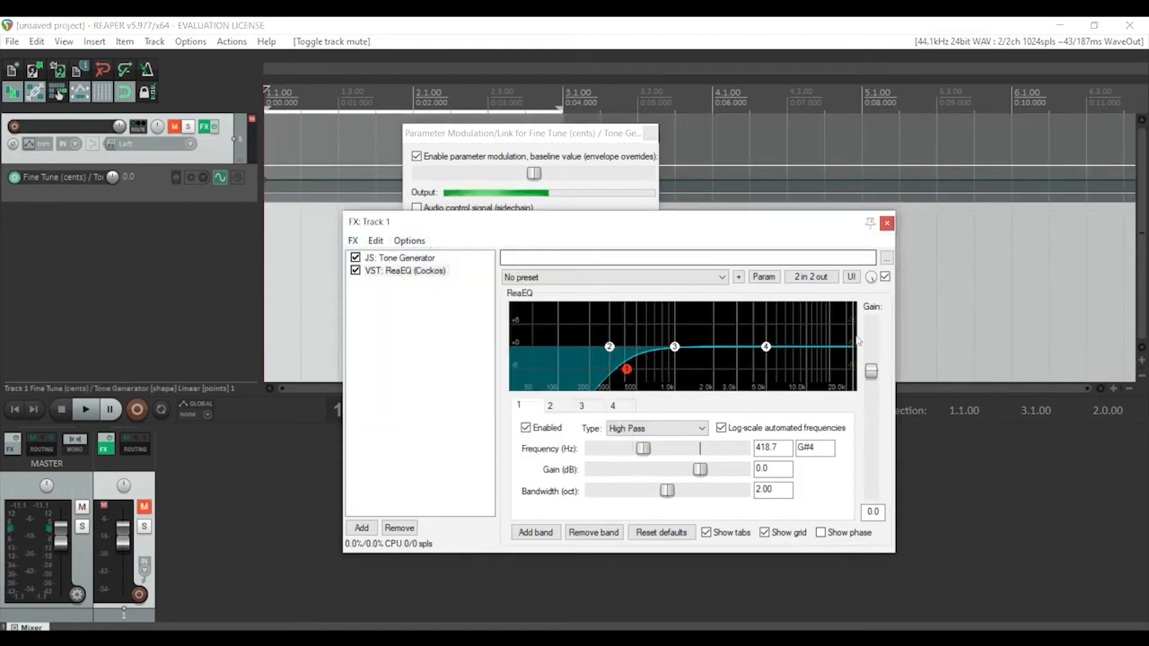
{"action": "key", "text": "Escape"}
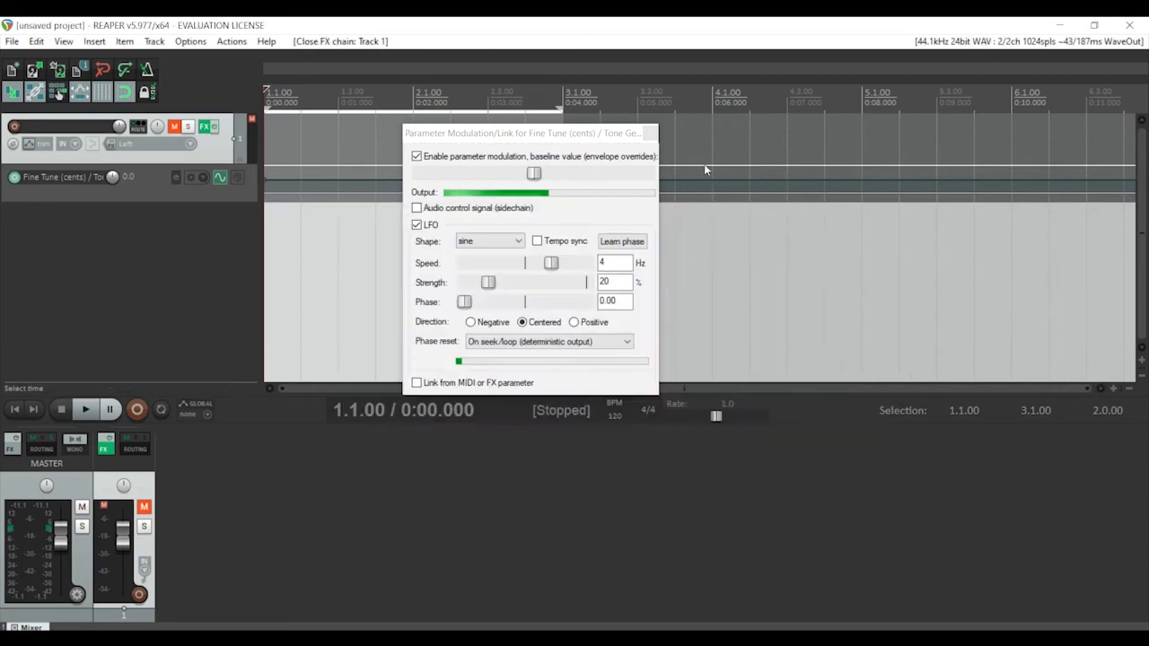
{"action": "left_click", "coordinate": [651, 133]}
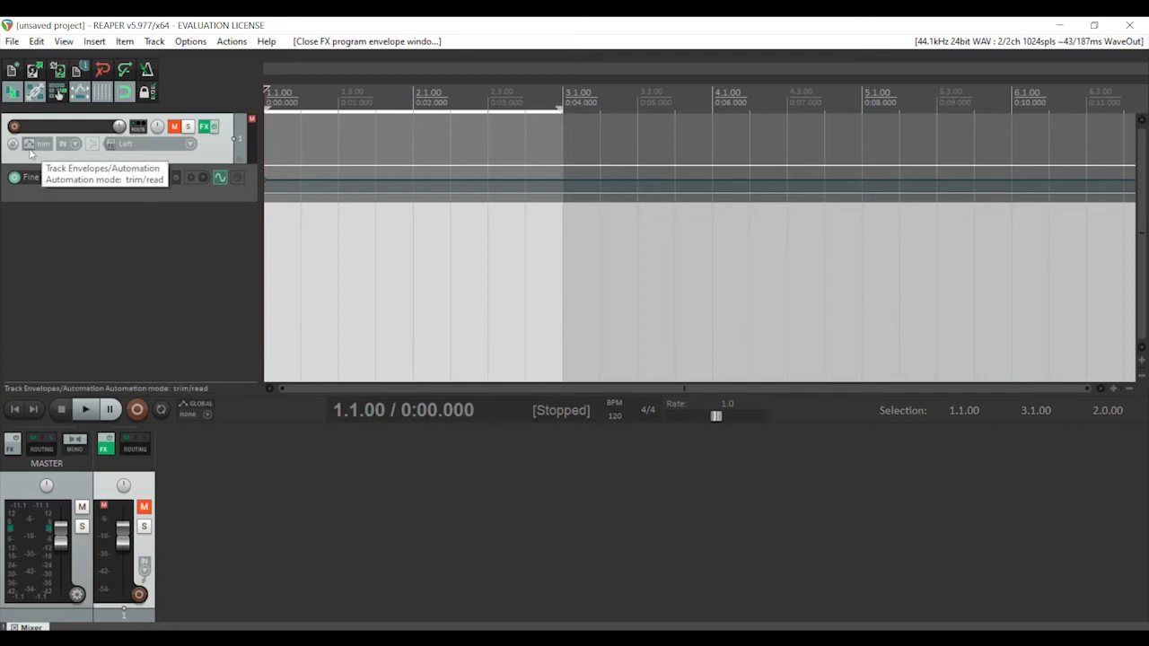
Add a second VST: ReaEQ (Cockos) to the end of the track's effects chain and close the chain
{"action": "left_click", "coordinate": [206, 126]}
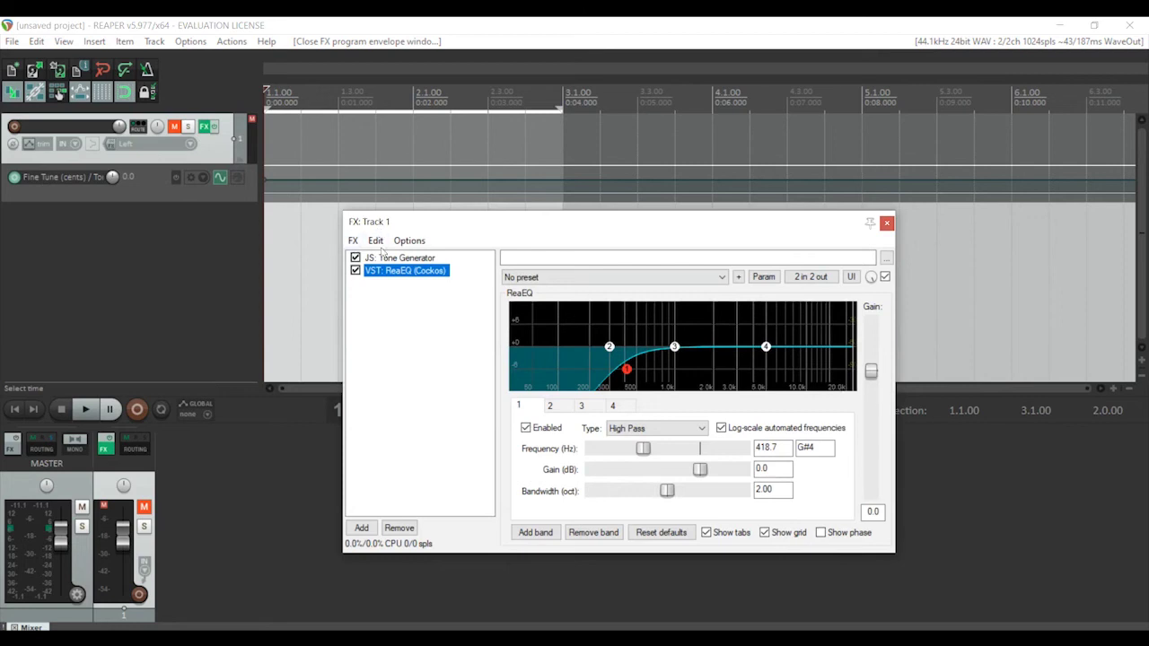
{"action": "left_click", "coordinate": [353, 241]}
{"action": "left_click", "coordinate": [372, 257]}
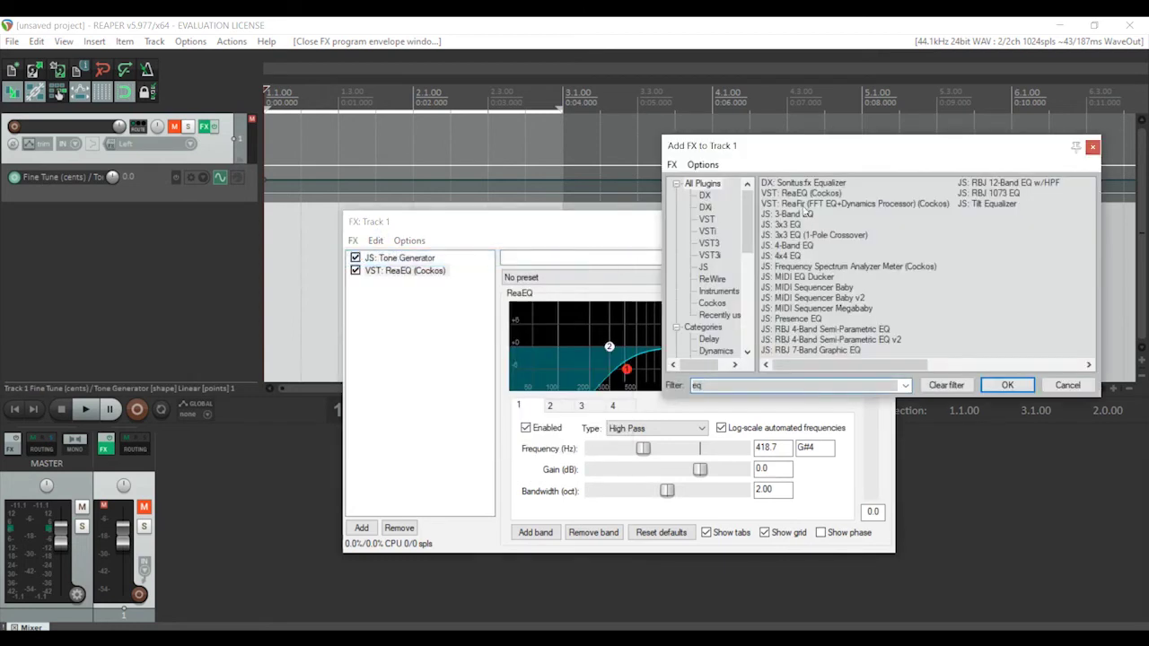
{"action": "double_click", "coordinate": [804, 194]}
{"action": "left_click", "coordinate": [886, 222]}
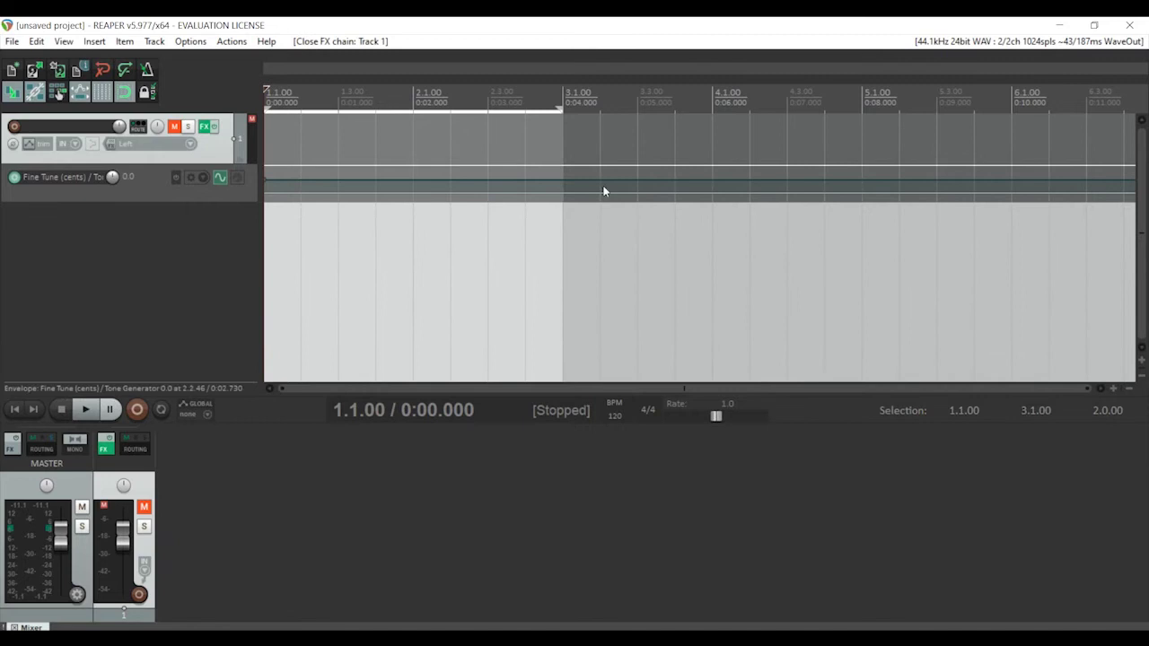
Show the Wet envelope of the second ReaEQ and enable LFO parameter modulation on it
{"action": "left_click", "coordinate": [69, 145]}
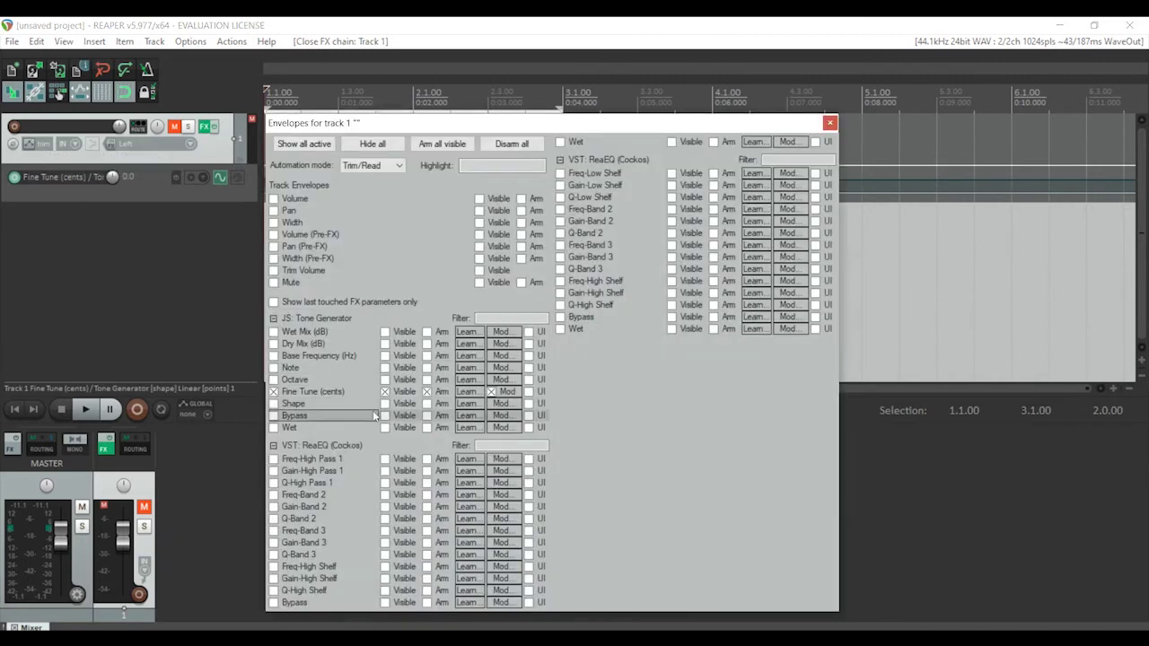
{"action": "left_click", "coordinate": [588, 329]}
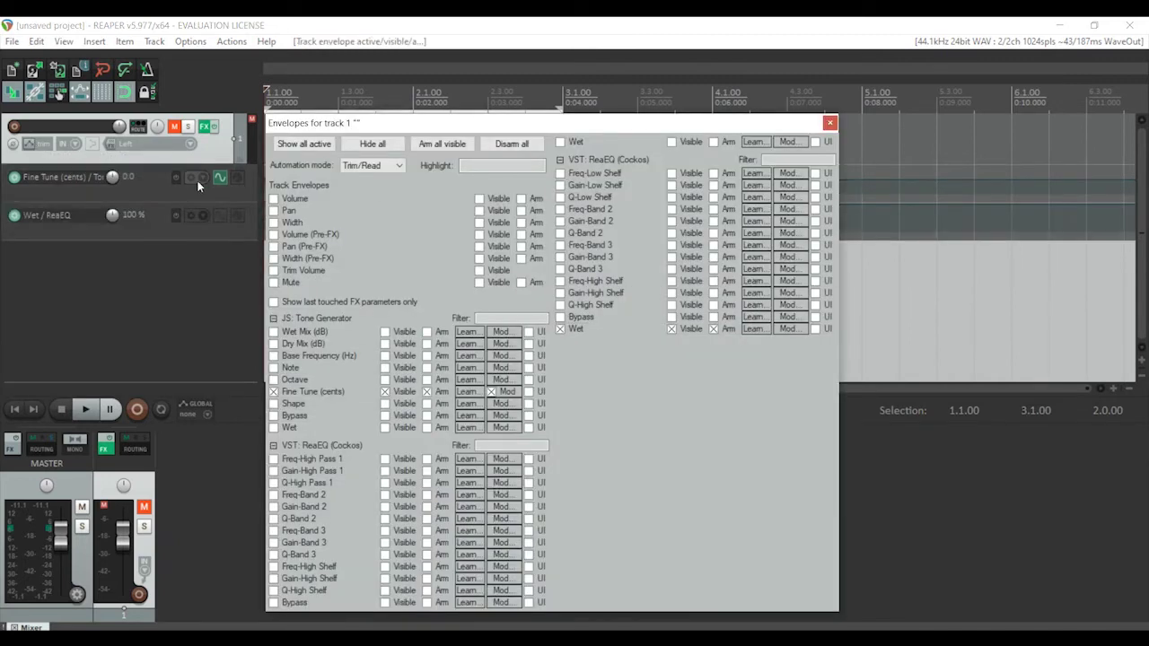
{"action": "left_click", "coordinate": [220, 216]}
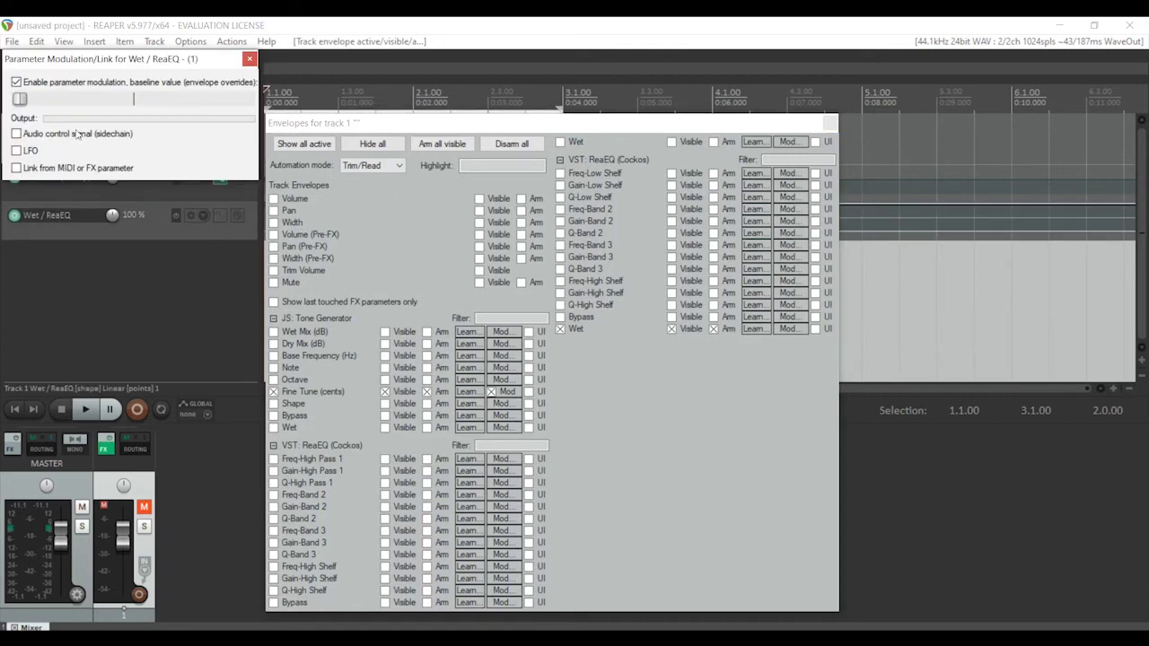
{"action": "left_click", "coordinate": [32, 151]}
Set the Wet LFO's strength to 20% and its speed to 2.1243 Hz, and close the modulation settings
{"action": "left_click_drag", "start_coordinate": [225, 207], "coordinate": [91, 209]}
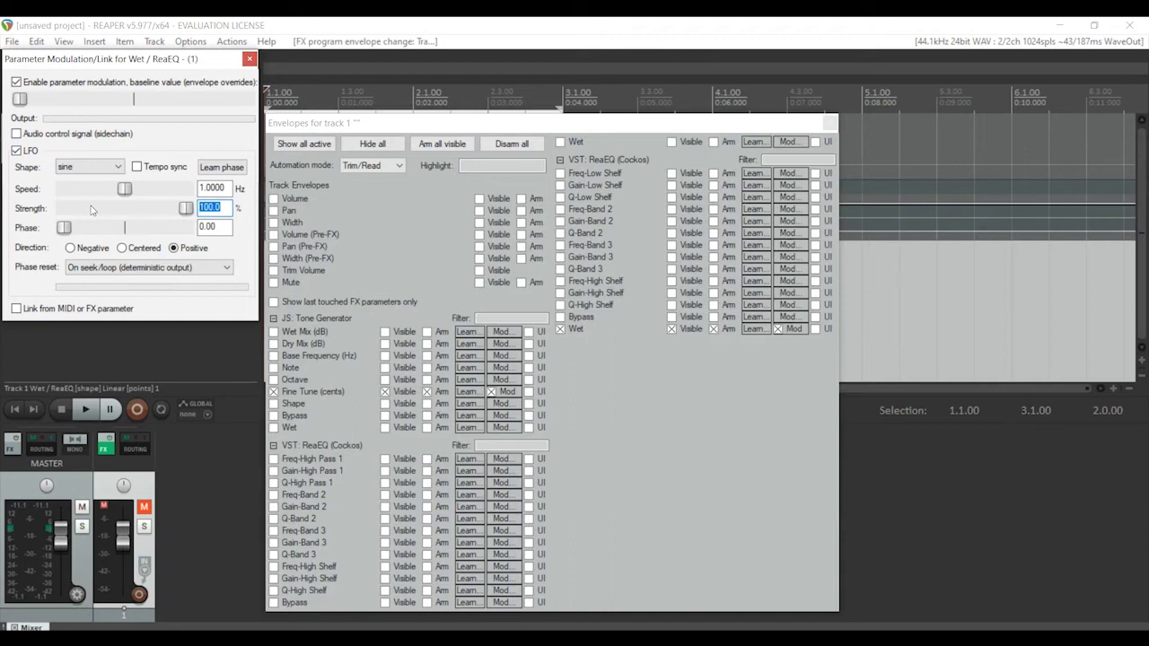
{"action": "type", "text": "20"}
{"action": "left_click", "coordinate": [128, 189]}
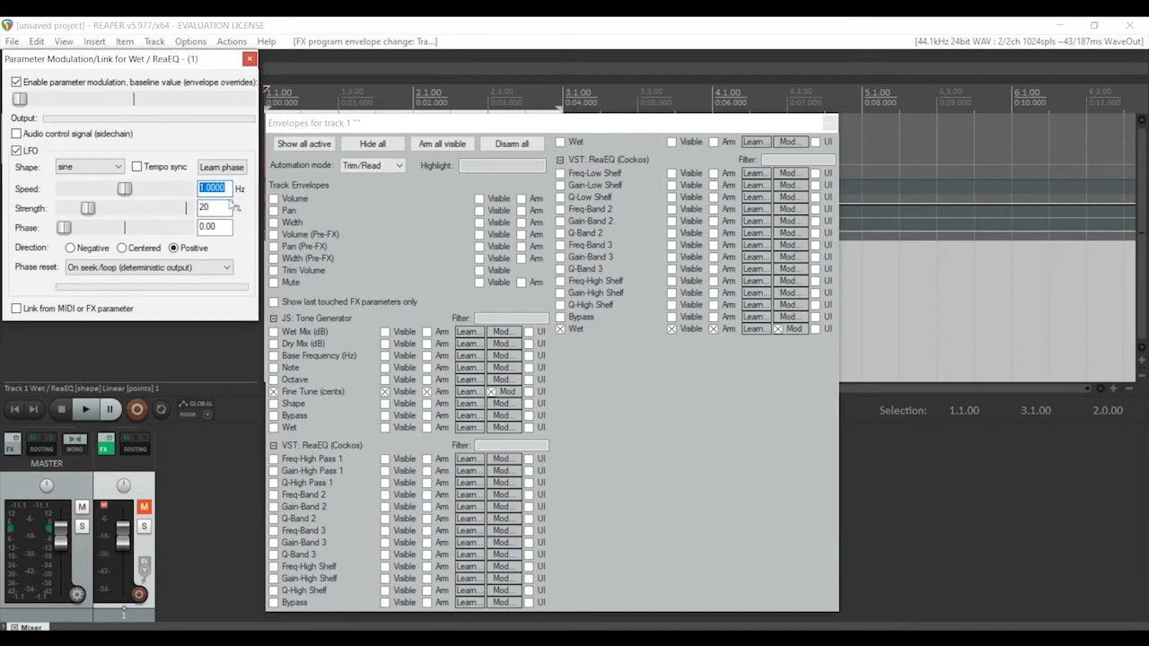
{"action": "type", "text": "2"}
{"action": "type", "text": ".1243"}
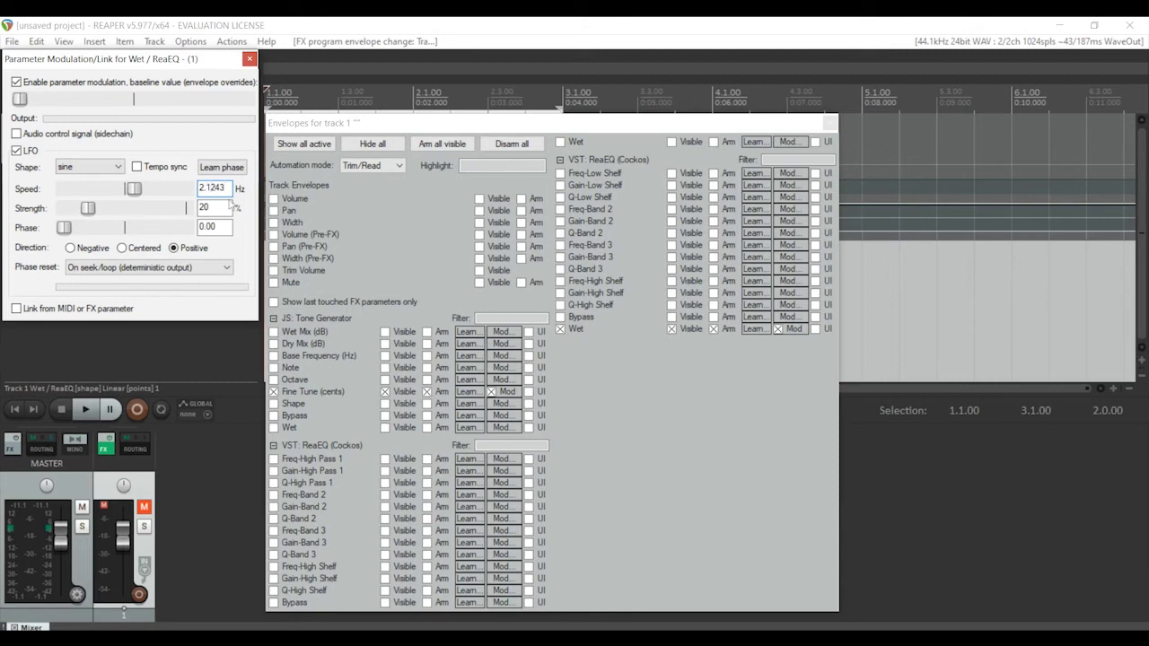
{"action": "left_click", "coordinate": [250, 58]}
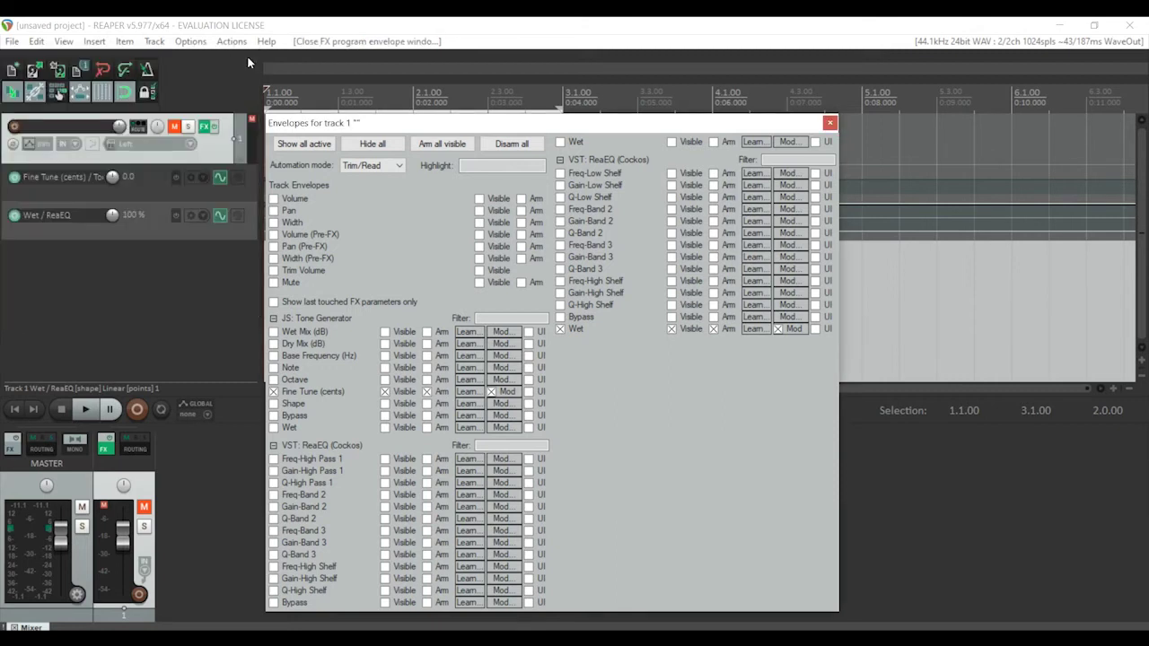
Set the second ReaEQ's overall gain to -12 dB and unmute the track to hear the tremolo
{"action": "left_click", "coordinate": [205, 125]}
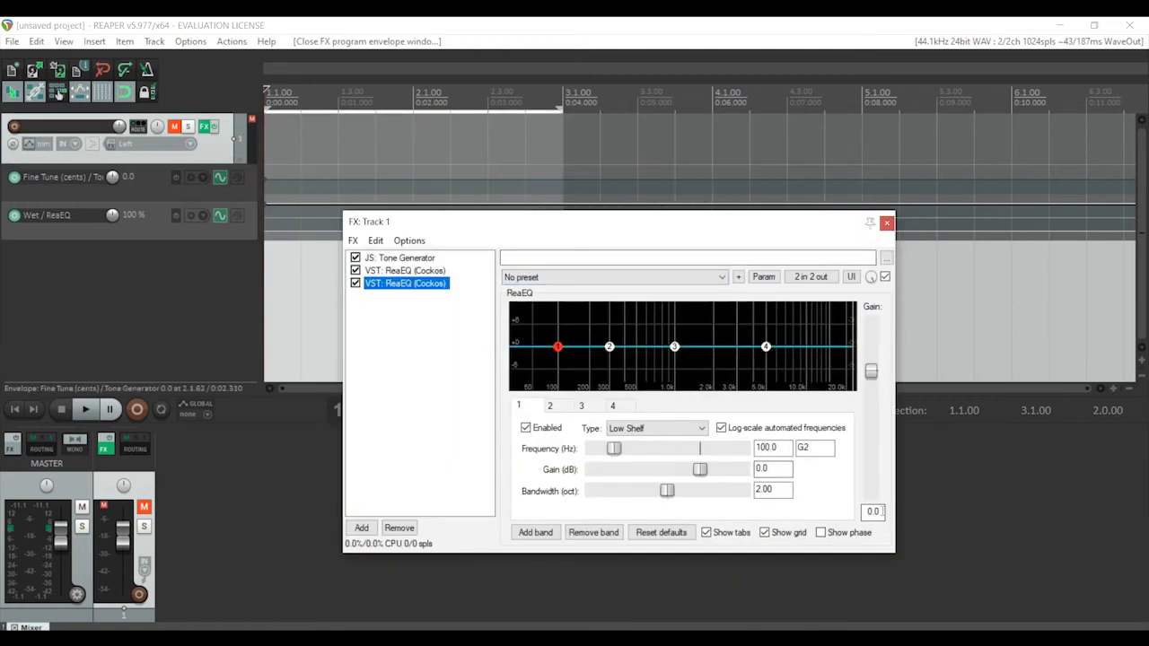
{"action": "double_click", "coordinate": [872, 512]}
{"action": "type", "text": "-12"}
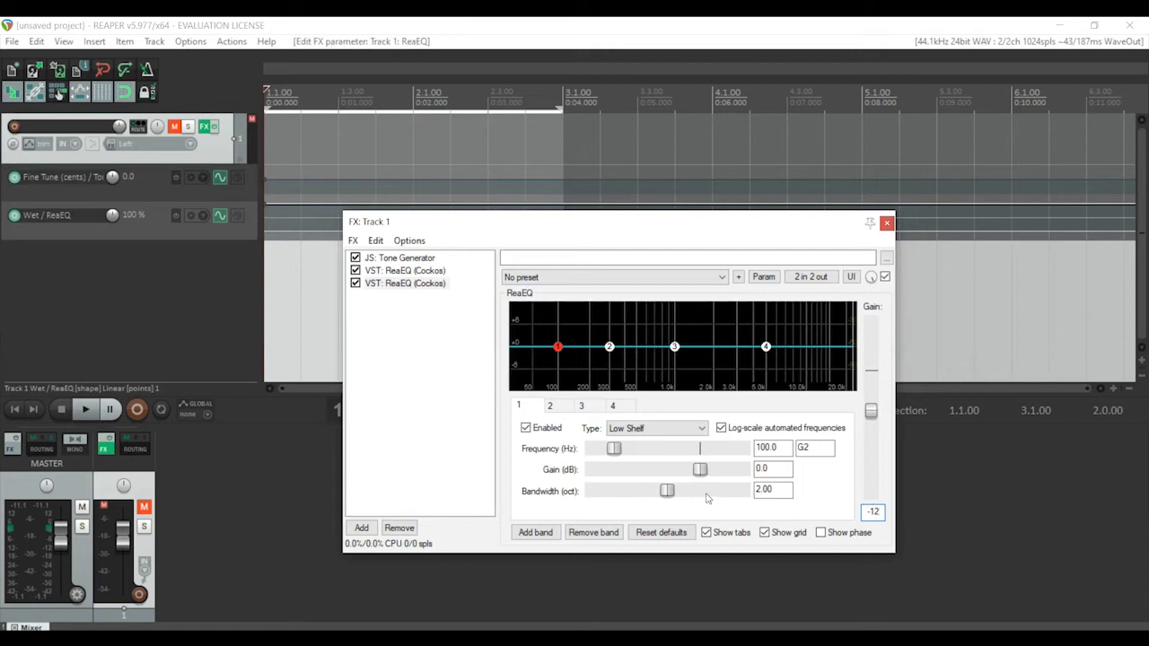
{"action": "left_click", "coordinate": [173, 129]}
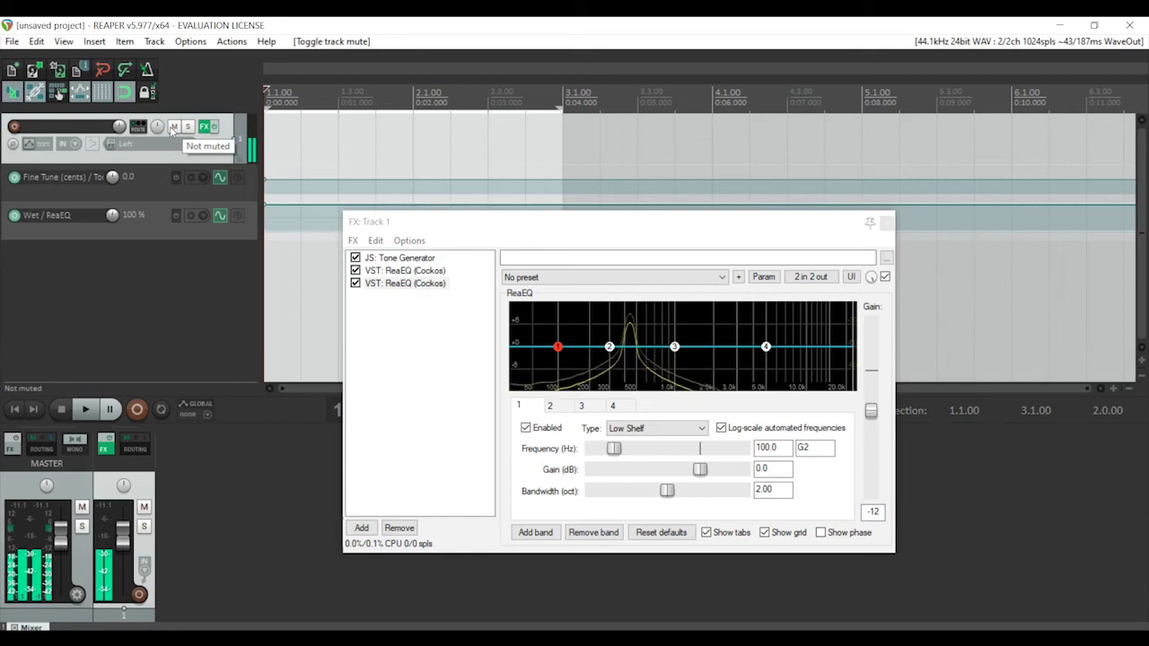
Set the Wet / ReaEQ LFO direction to Centered, close the open effect windows and mute the track
{"action": "left_click", "coordinate": [220, 216]}
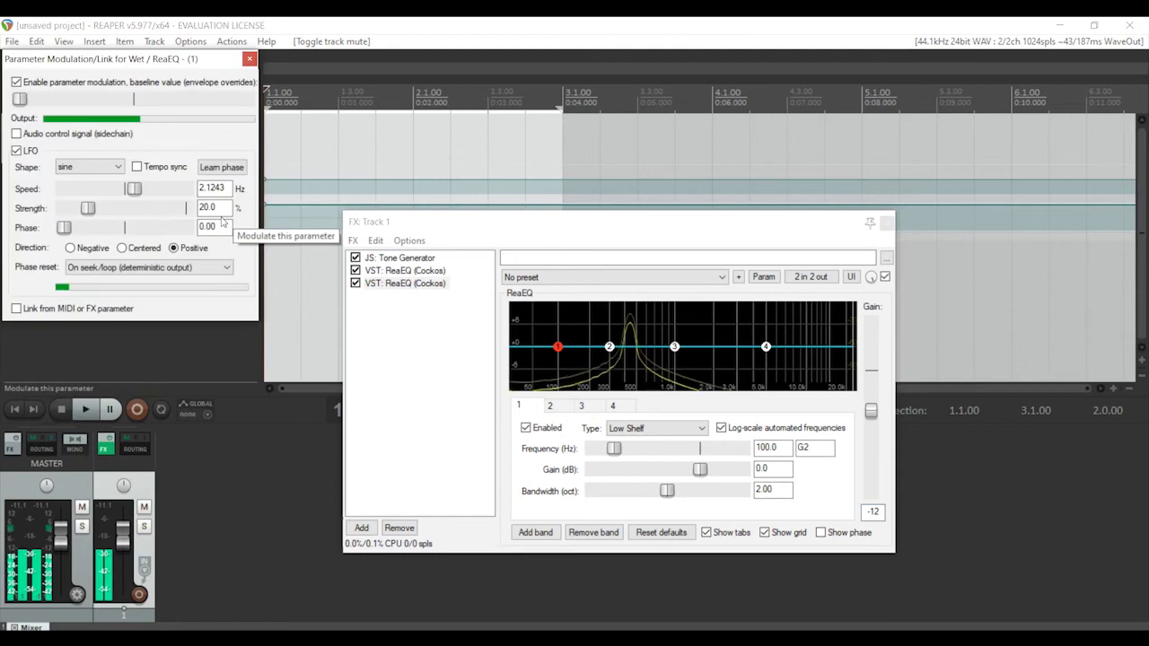
{"action": "left_click", "coordinate": [122, 247]}
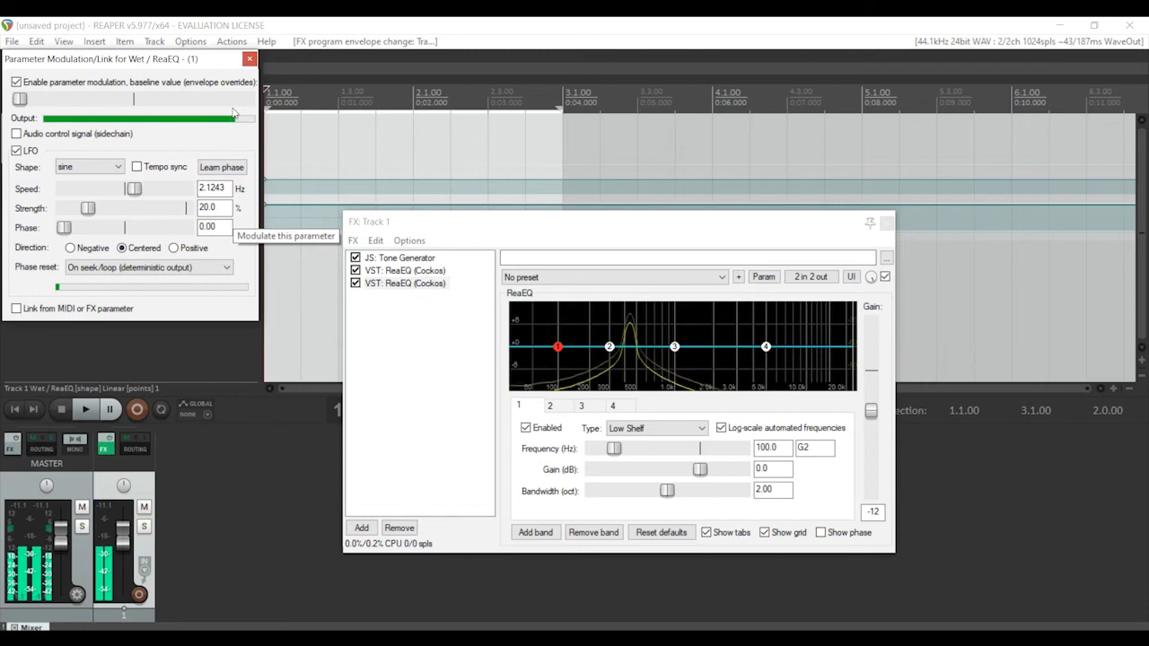
{"action": "left_click", "coordinate": [250, 58]}
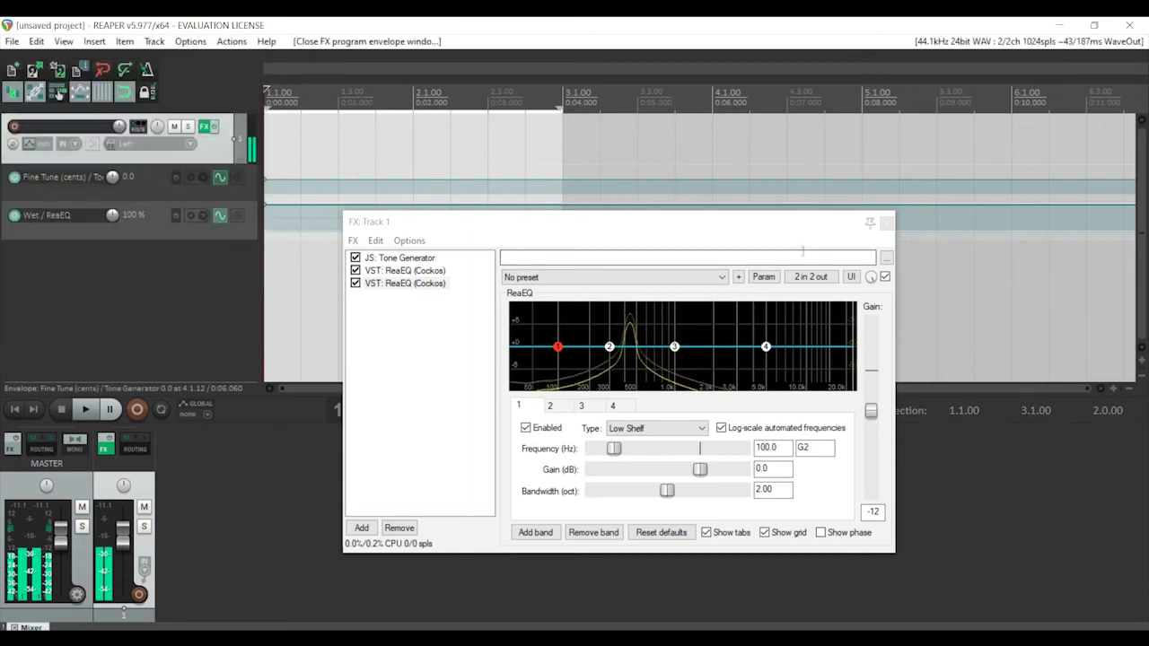
{"action": "left_click", "coordinate": [886, 221]}
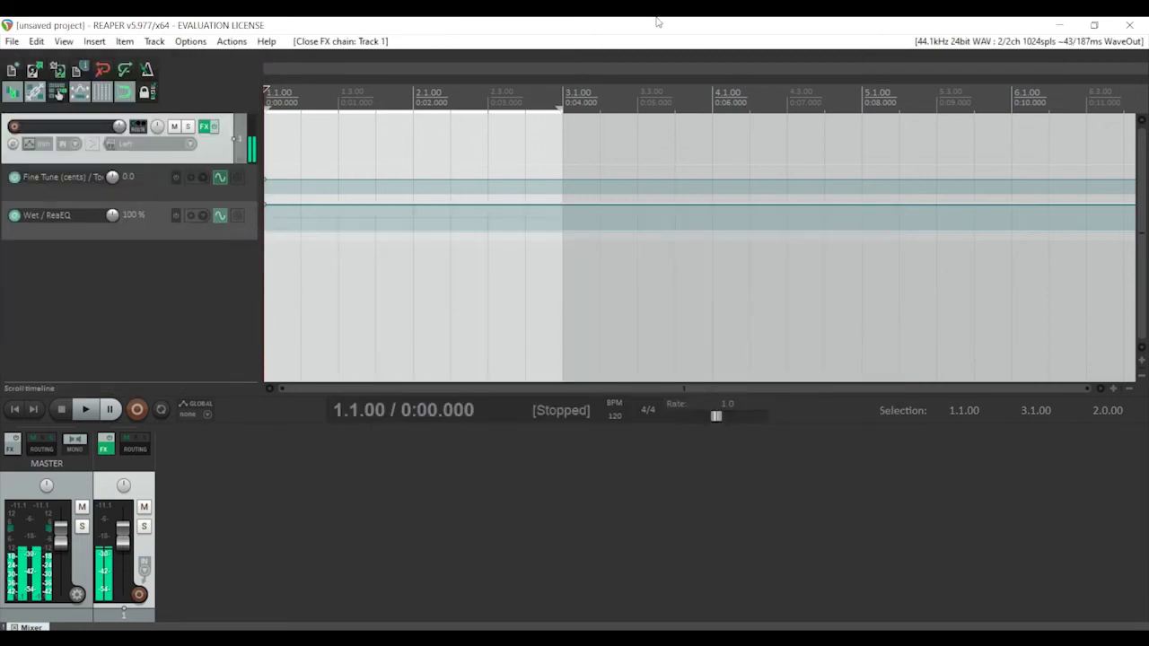
{"action": "left_click", "coordinate": [172, 128]}
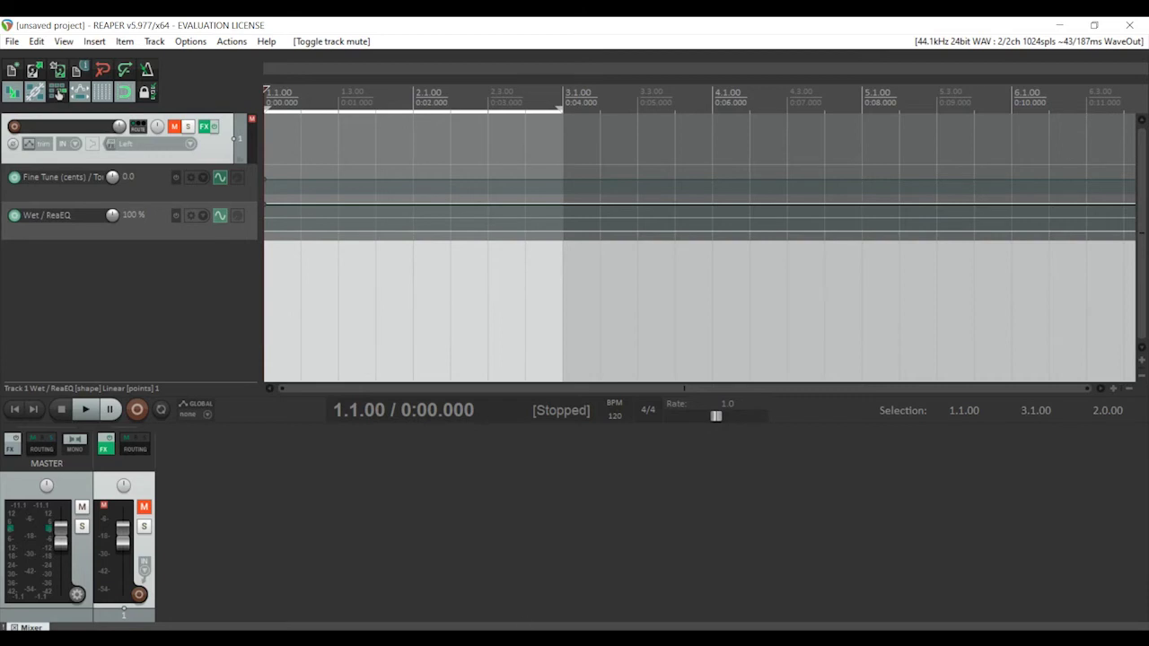
Consult the Good Vibrations notes in Notepad, return to REAPER and set the project tempo to 152 BPM
{"action": "key", "text": "alt+Tab"}
{"action": "left_click", "coordinate": [741, 220]}
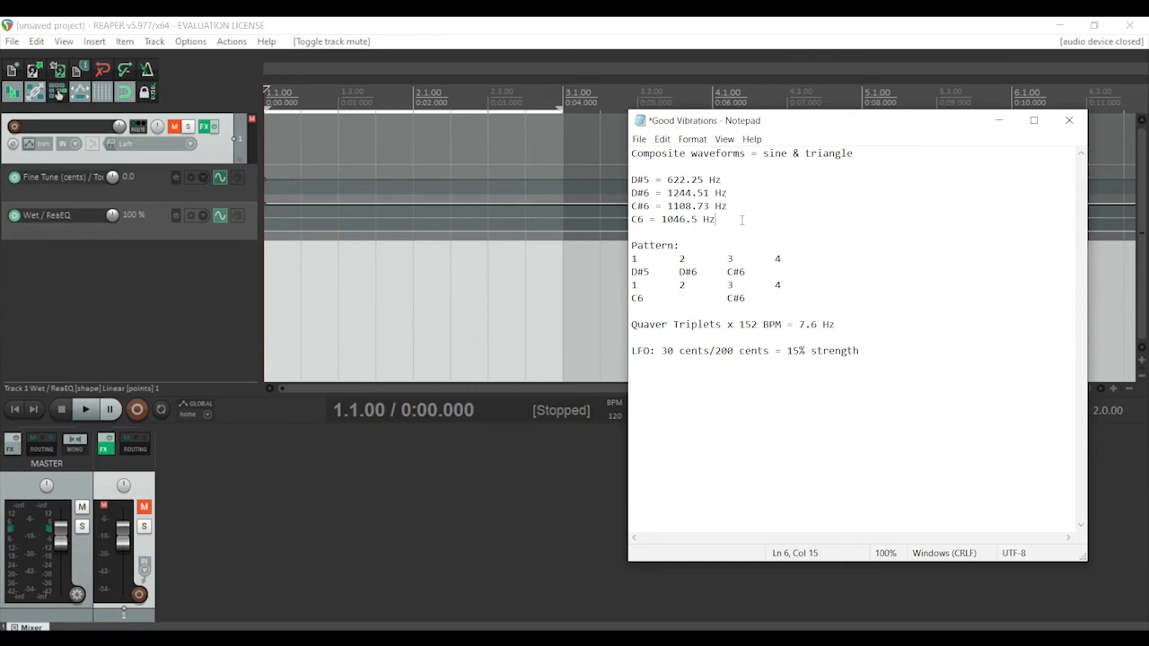
{"action": "left_click", "coordinate": [643, 21]}
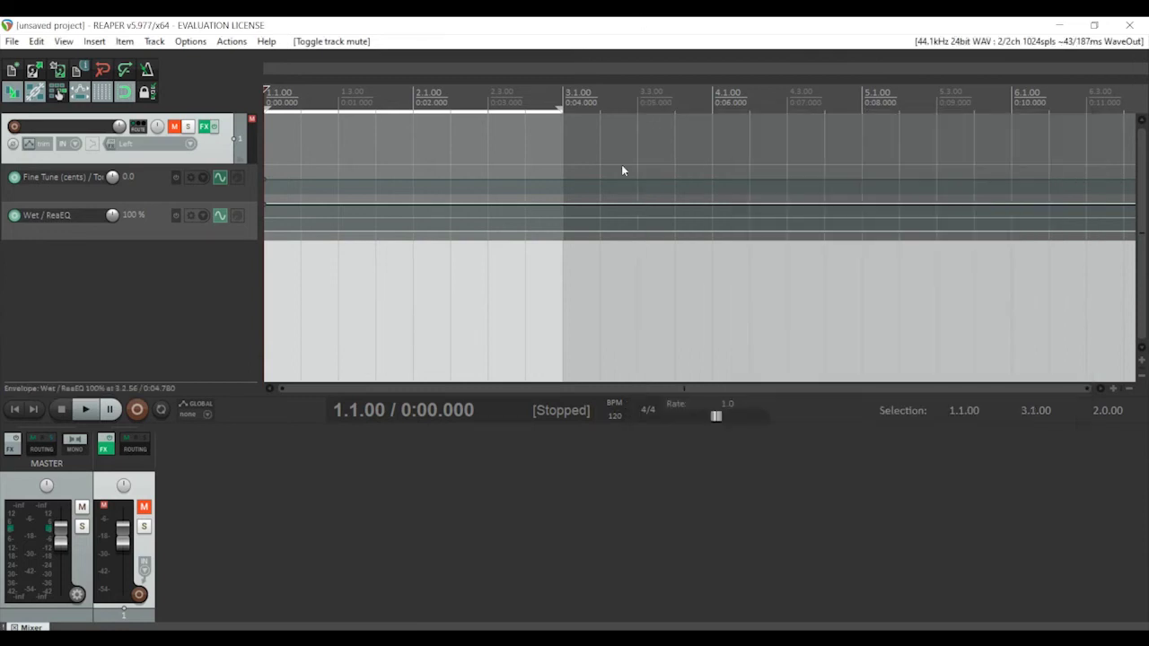
{"action": "type", "text": "152"}
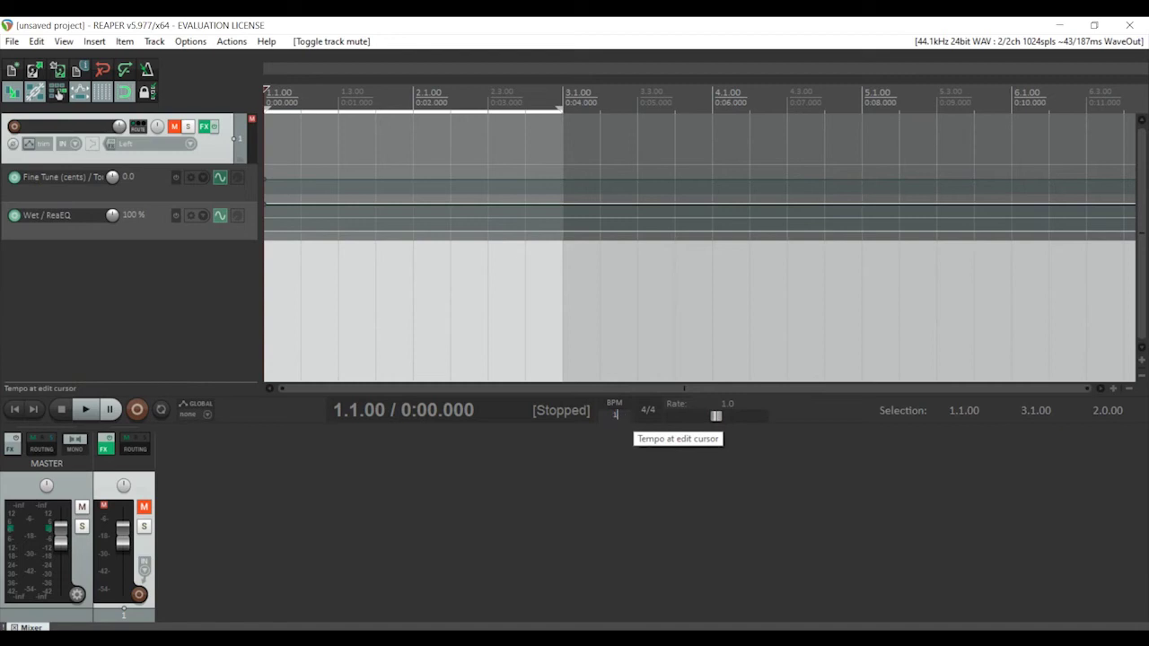
{"action": "key", "text": "Return"}
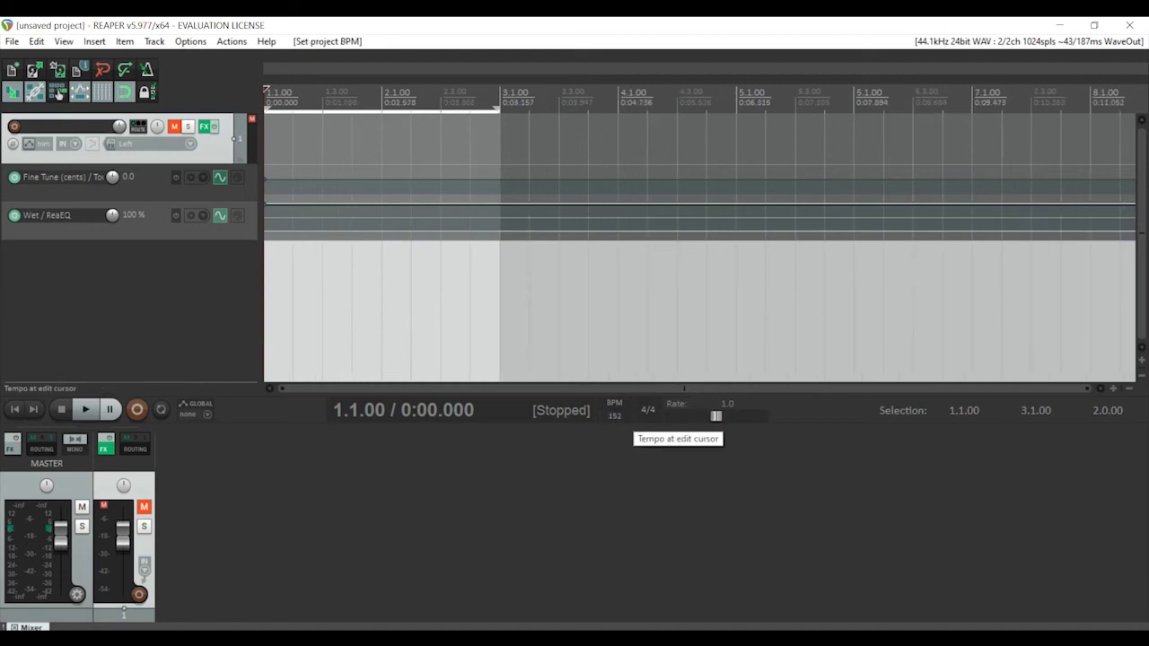
Check the note frequencies and pattern in the Good Vibrations Notepad file and view the track's envelope list in REAPER
{"action": "key", "text": "alt+Tab"}
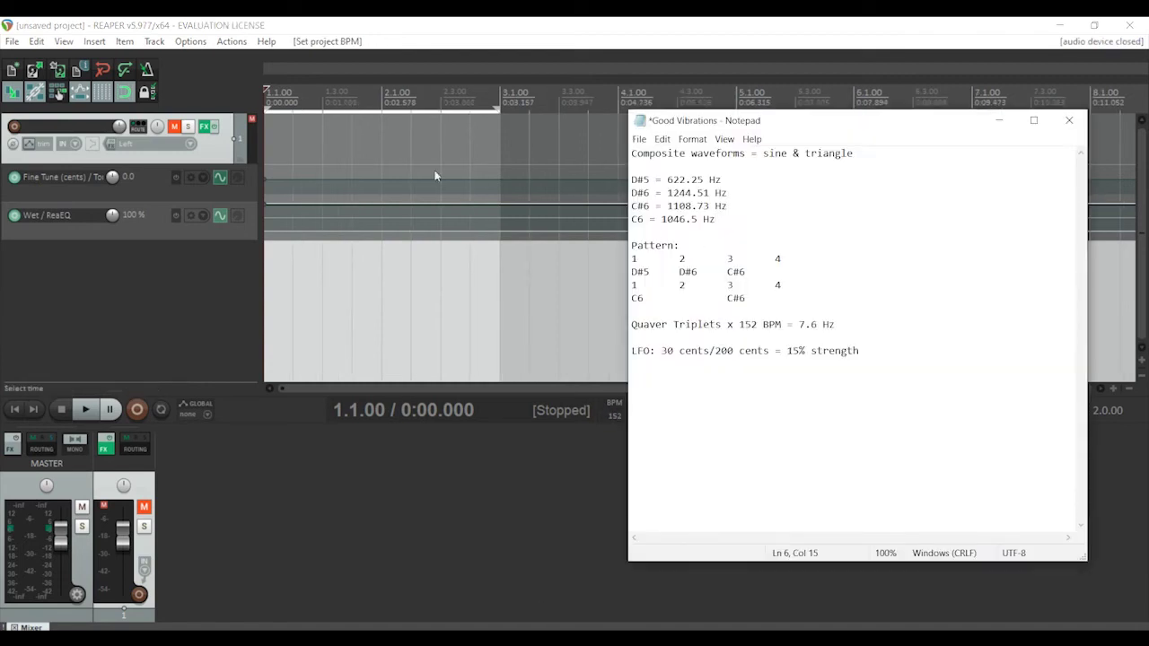
{"action": "key", "text": "alt+Tab"}
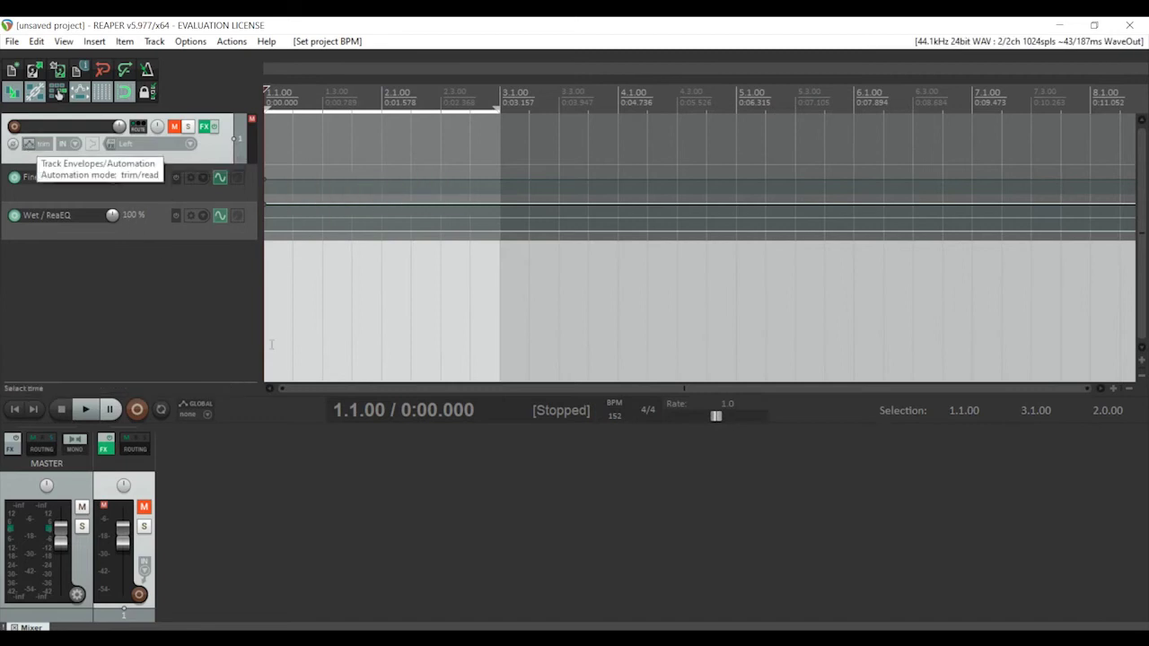
{"action": "key", "text": "alt+Tab"}
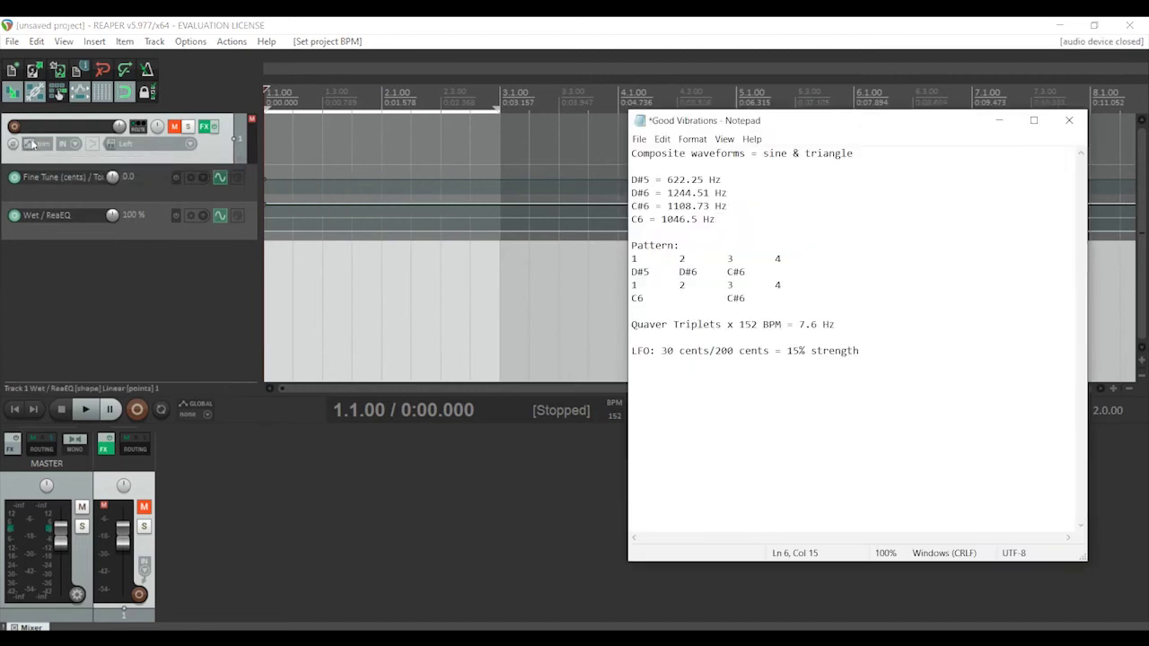
{"action": "left_click", "coordinate": [36, 144]}
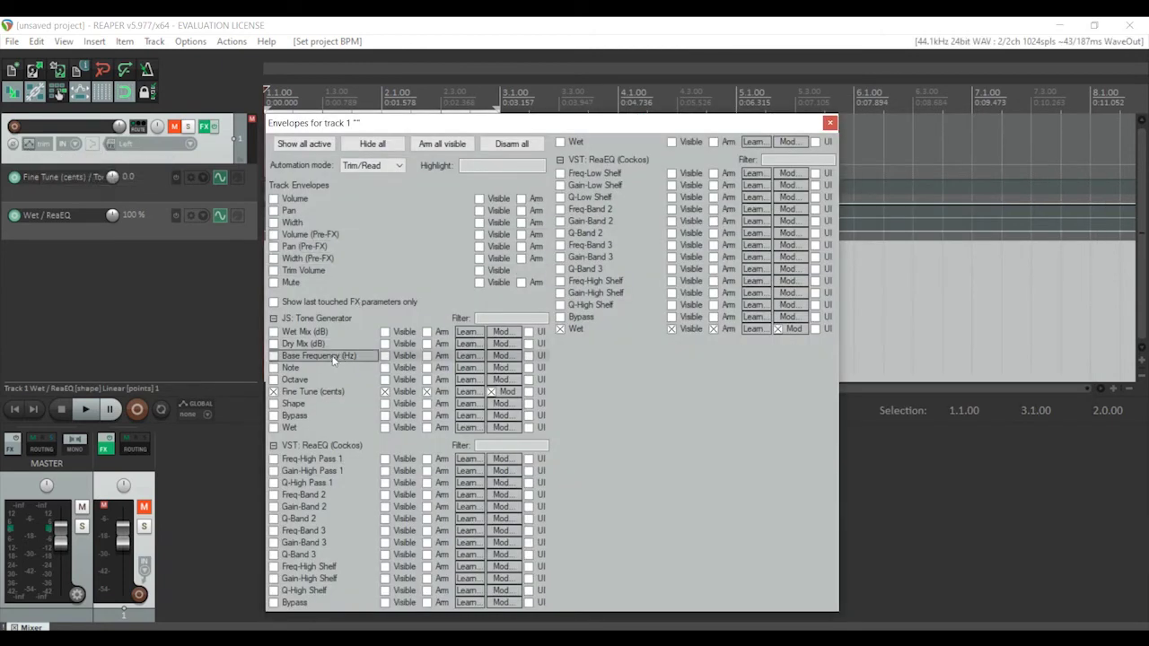
Examine the Tone Generator's Note options in the effects chain, leaving the note at A
{"action": "left_click", "coordinate": [204, 125]}
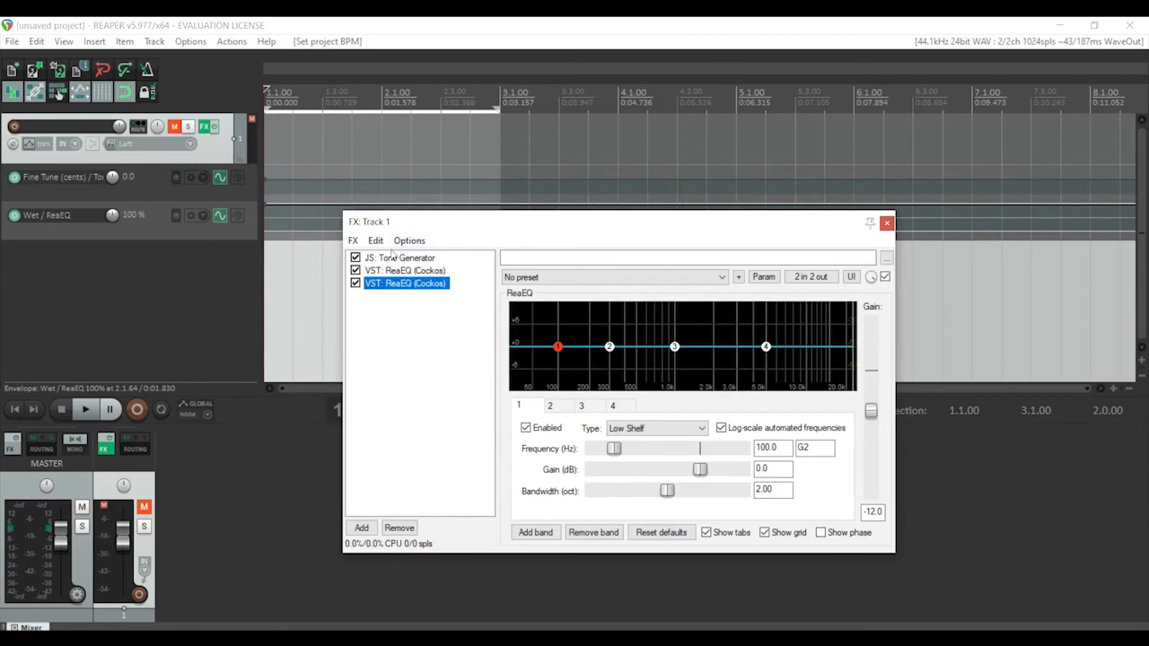
{"action": "left_click", "coordinate": [399, 257]}
{"action": "left_click", "coordinate": [741, 359]}
{"action": "left_click", "coordinate": [740, 371]}
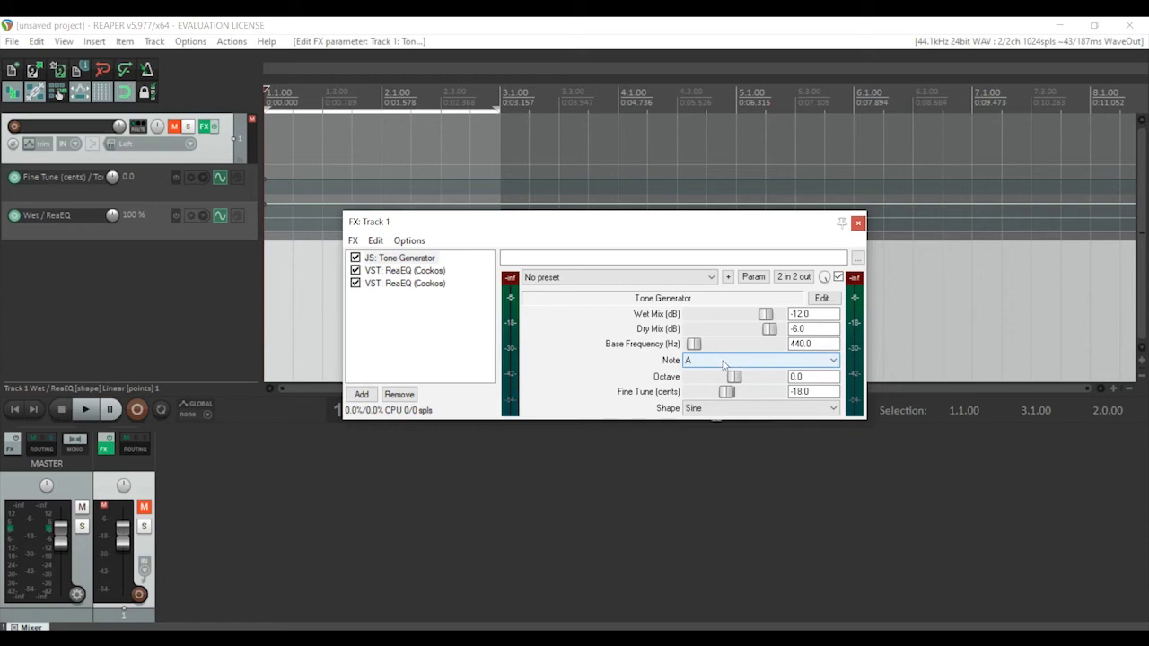
{"action": "left_click", "coordinate": [724, 362]}
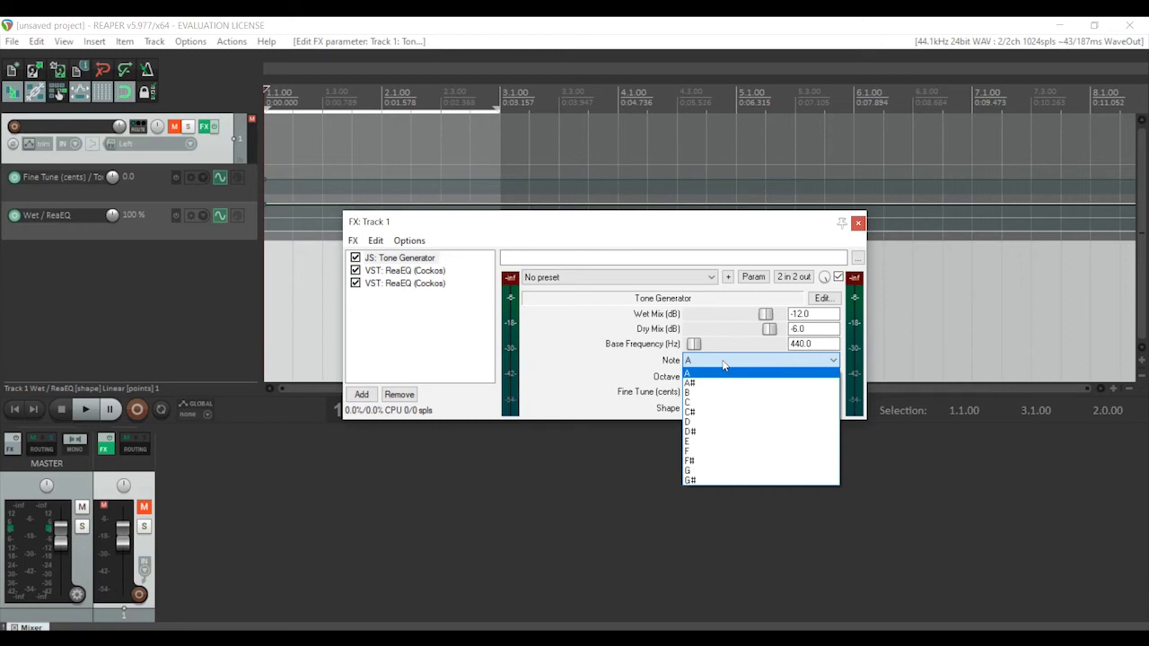
{"action": "left_click", "coordinate": [724, 363]}
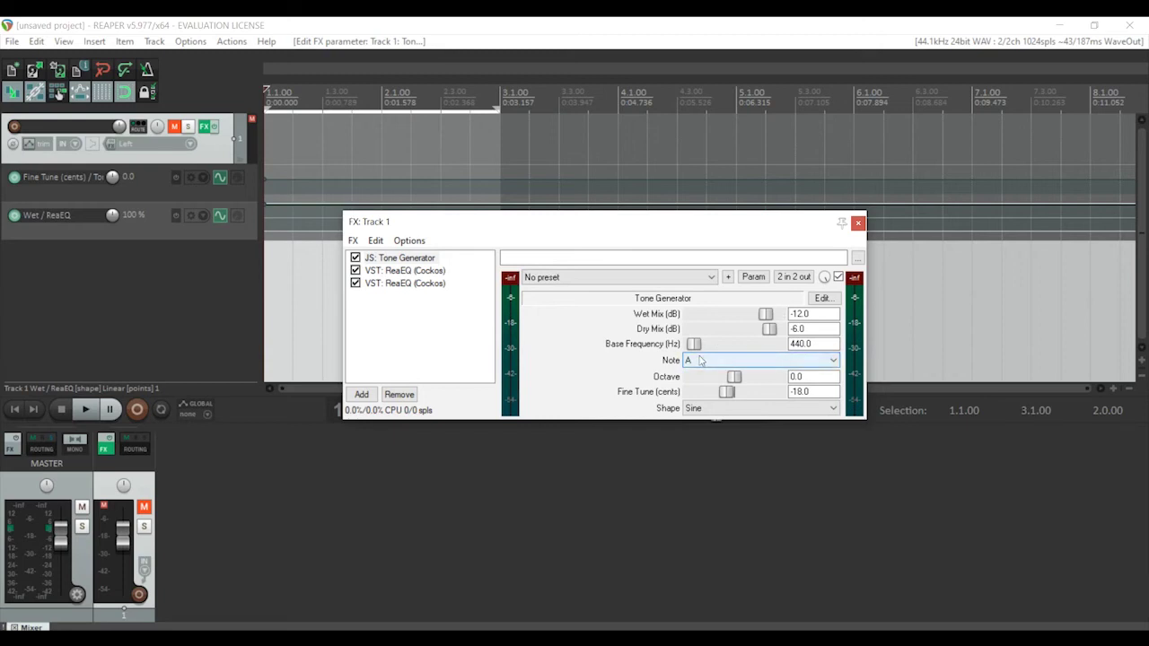
Close the effects chain and show the Tone Generator's Base Frequency (Hz) envelope on the track
{"action": "left_click", "coordinate": [857, 224]}
{"action": "left_click", "coordinate": [30, 145]}
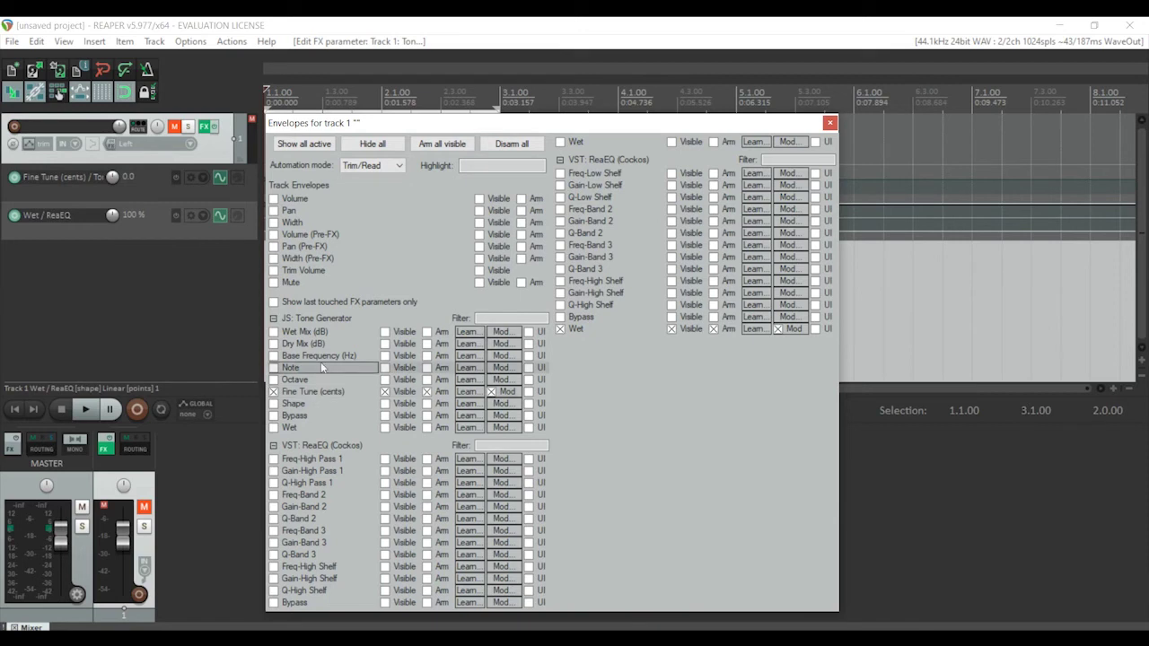
{"action": "left_click", "coordinate": [320, 357]}
{"action": "left_click", "coordinate": [830, 123]}
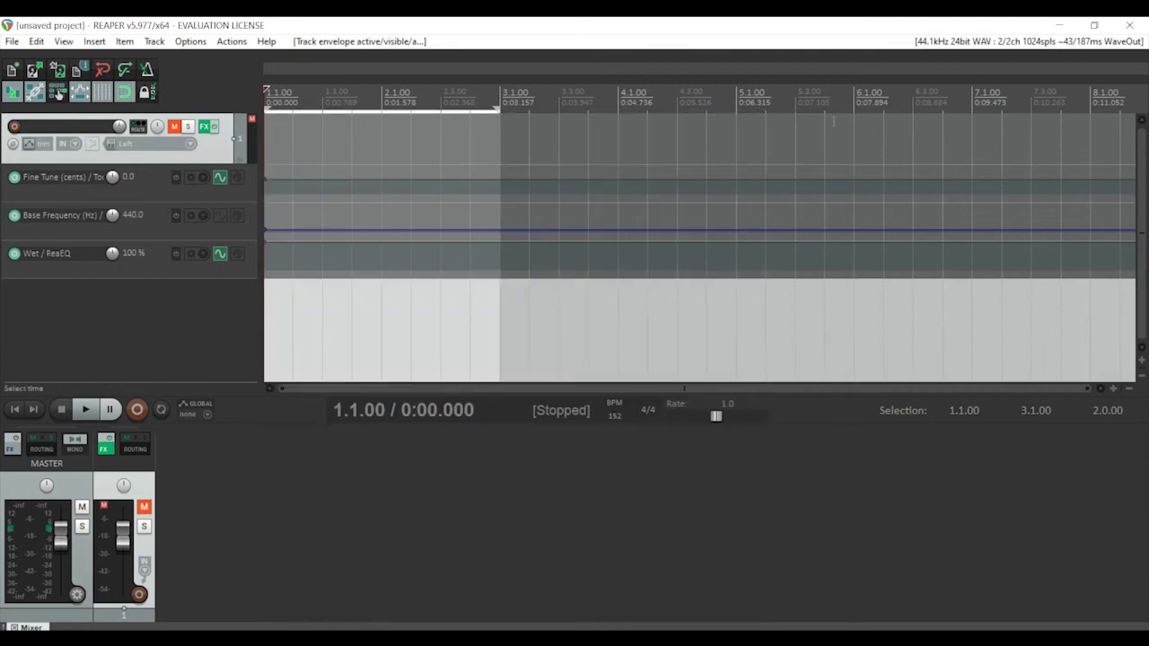
Copy the D#5 frequency from the Notepad file and set the first Base Frequency envelope point to 622.25
{"action": "key", "text": "alt+Tab"}
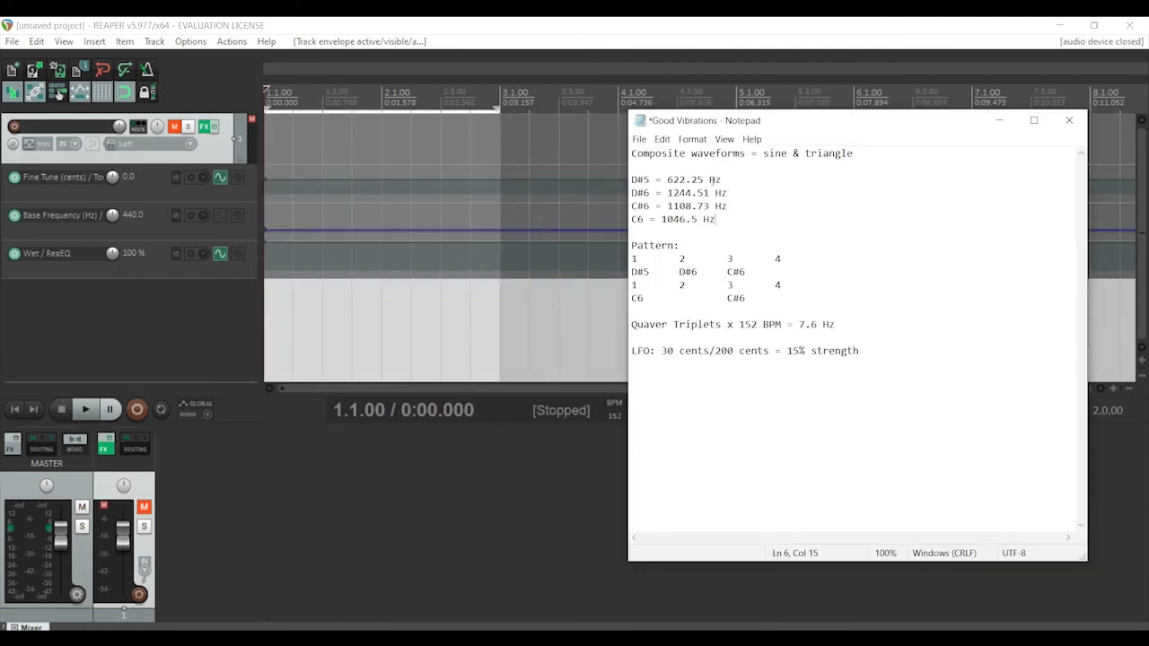
{"action": "left_click_drag", "start_coordinate": [705, 180], "coordinate": [667, 179]}
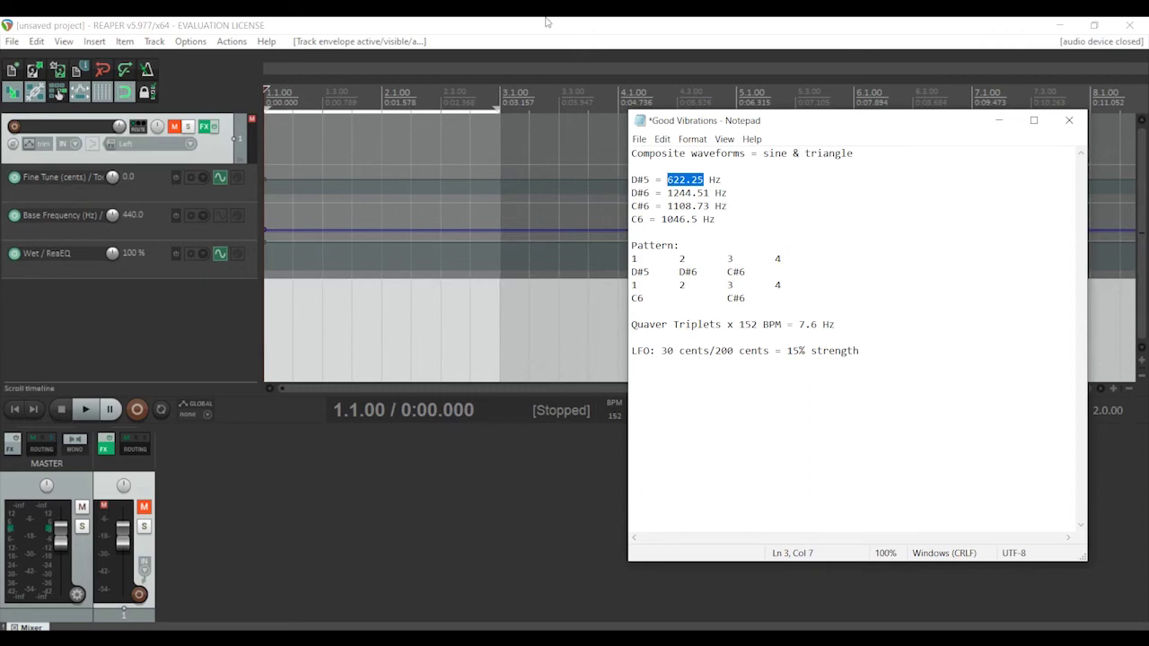
{"action": "left_click", "coordinate": [502, 25]}
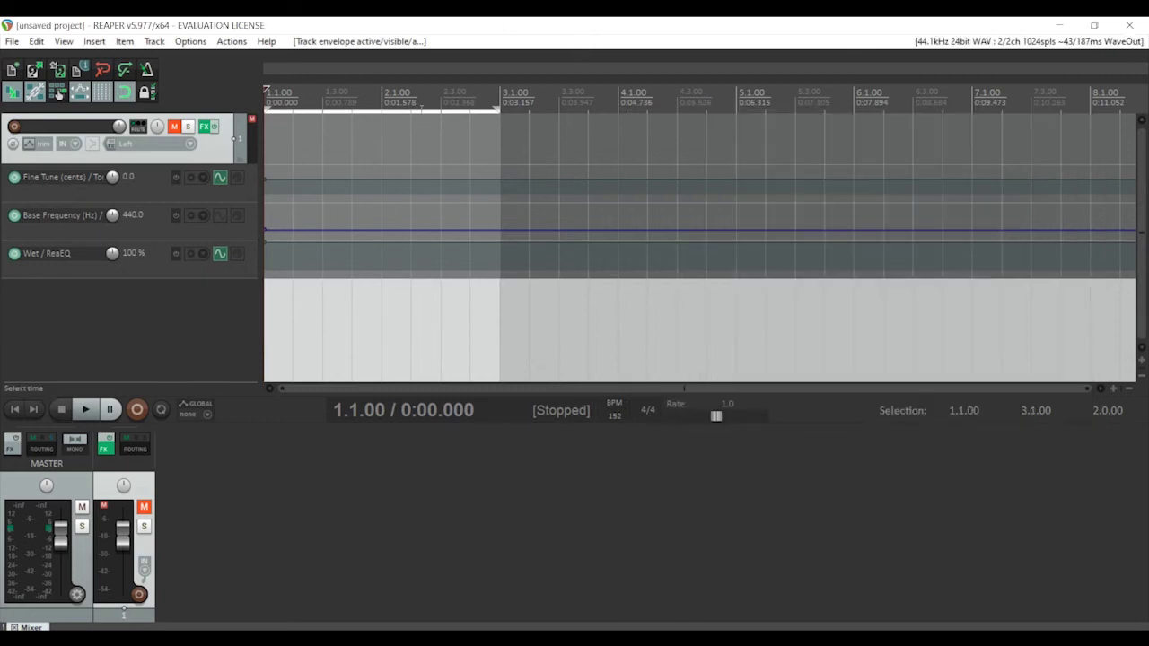
{"action": "left_click", "coordinate": [265, 232]}
{"action": "right_click", "coordinate": [264, 232]}
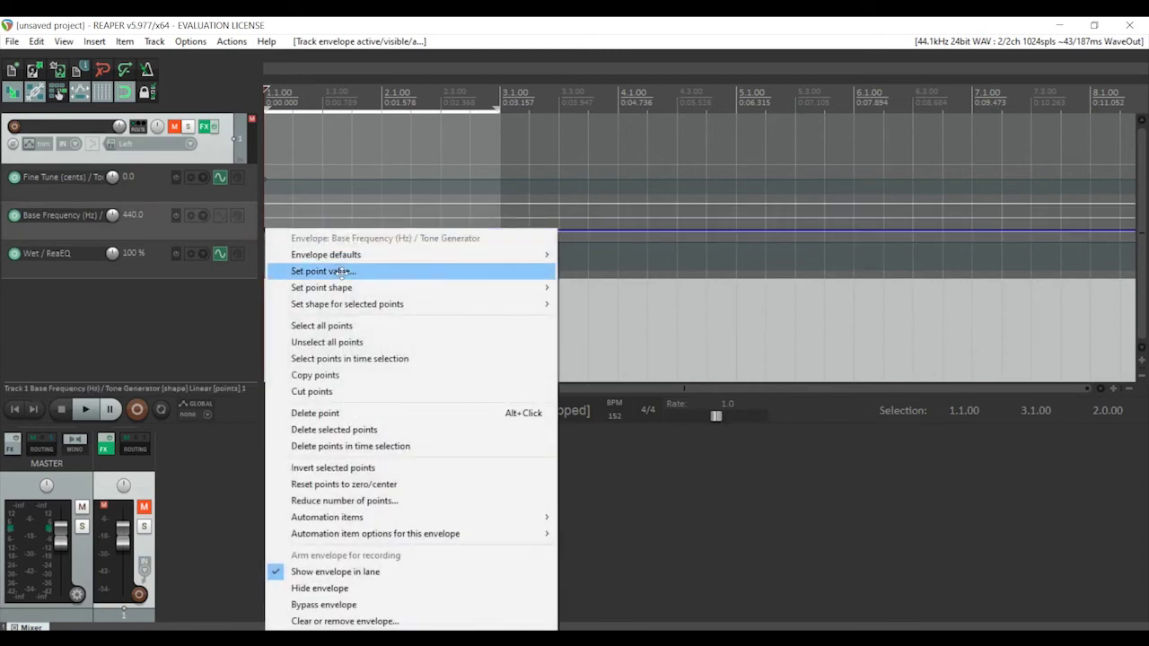
{"action": "left_click", "coordinate": [341, 271]}
Using the Notepad frequencies, add Base Frequency points of 1244.51 at 1.2.00, 1108.73 at 1.3.00, 1046.5 at 2.1.00 and 1108.73 at 2.3.00
{"action": "key", "text": "alt+Tab"}
{"action": "double_click", "coordinate": [687, 192]}
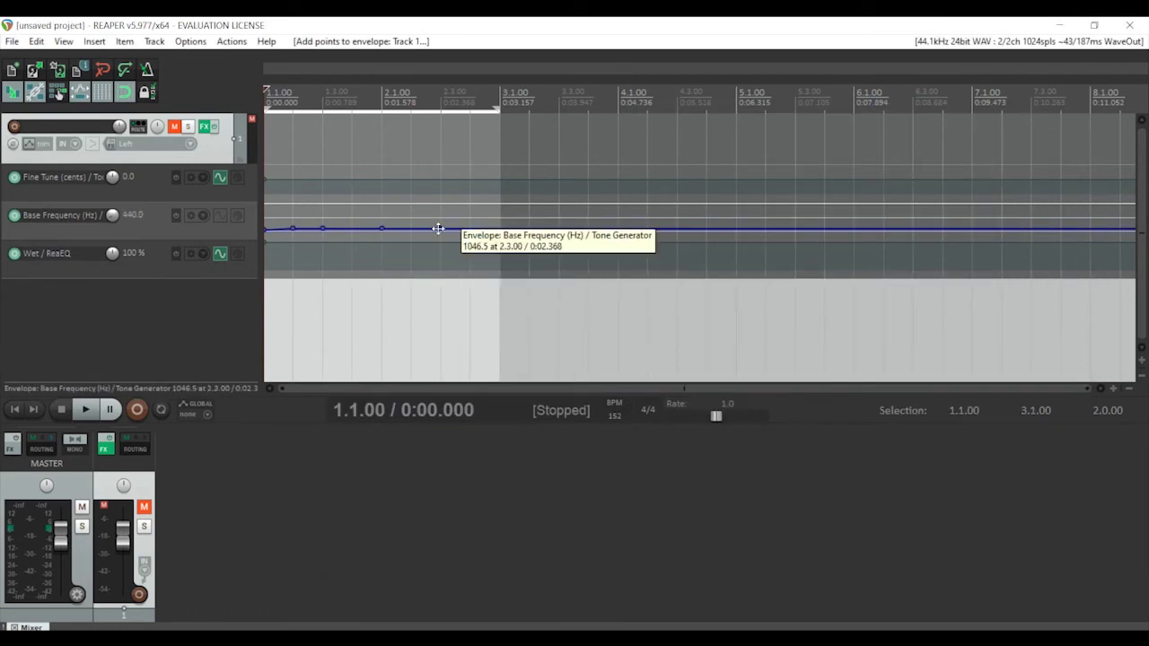
{"action": "double_click", "coordinate": [687, 205]}
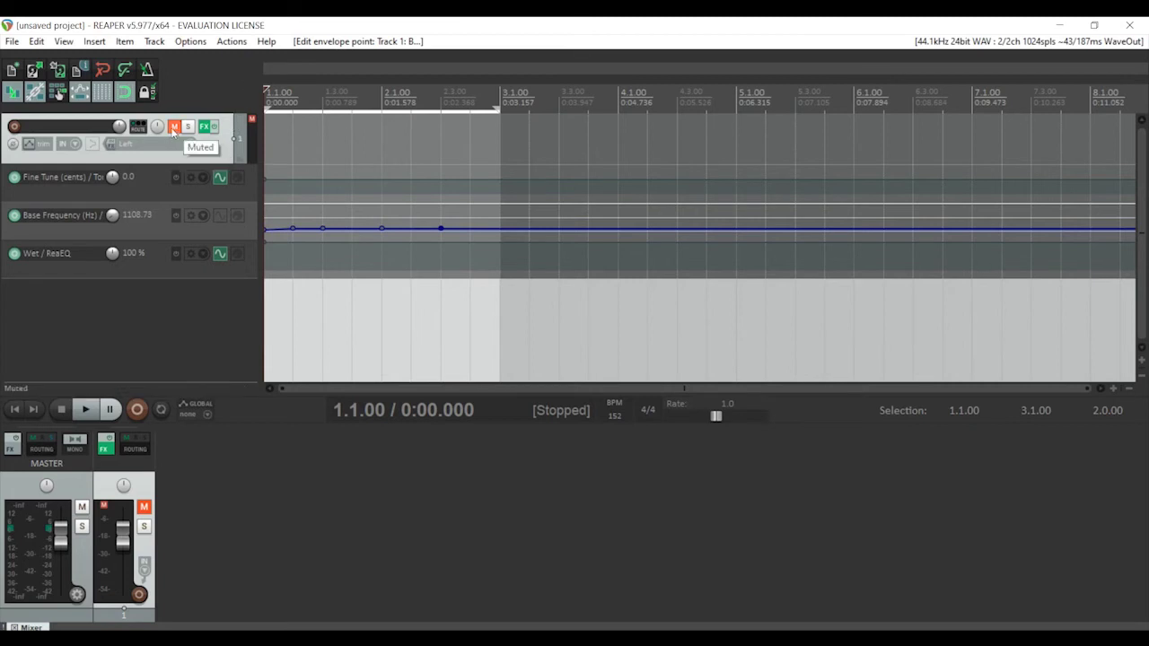
Unmute the track, audition the pitch automation and compare it with the Good Vibrations notes in Notepad before returning to REAPER
{"action": "left_click", "coordinate": [173, 126]}
{"action": "key", "text": "space"}
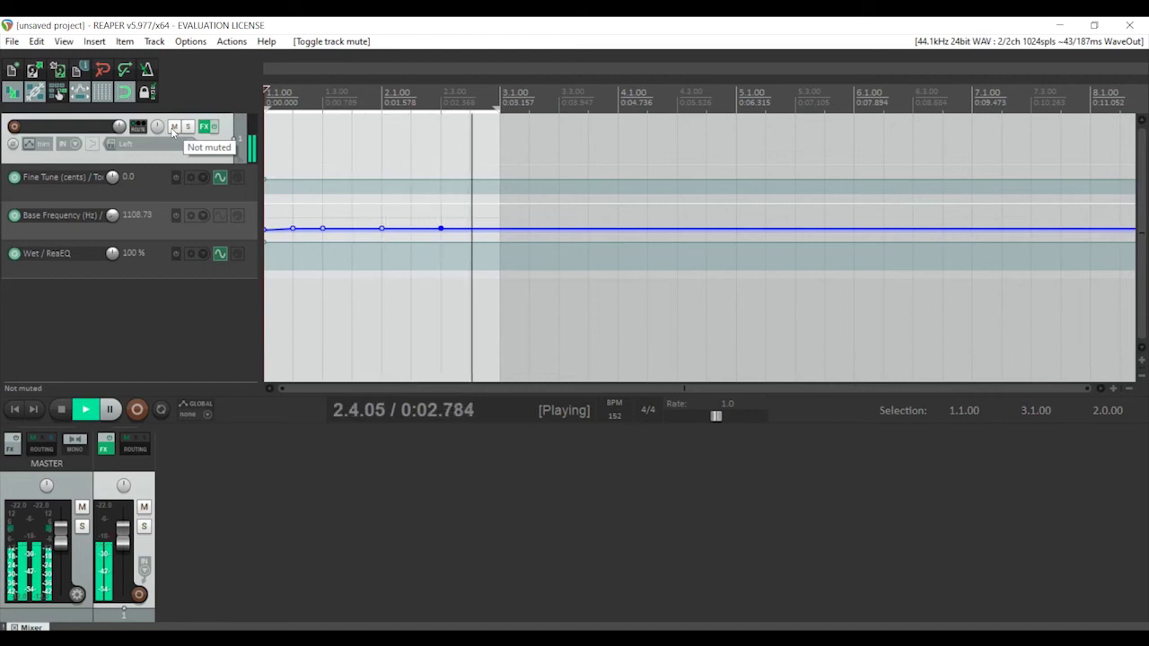
{"action": "key", "text": "space"}
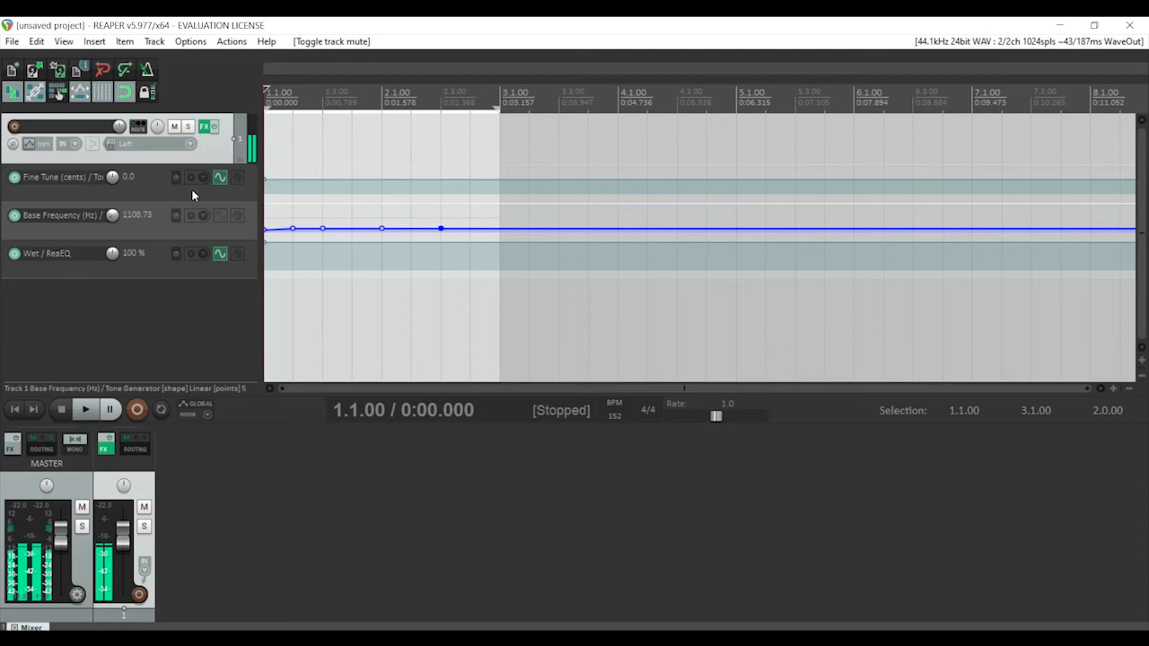
{"action": "key", "text": "alt+Tab"}
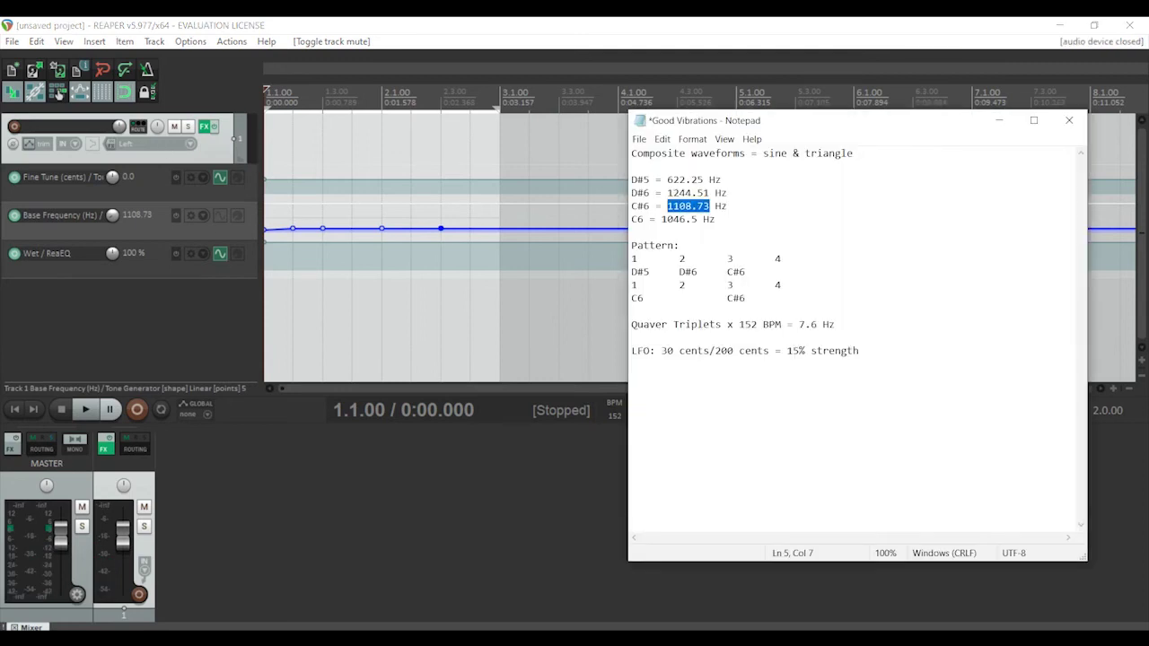
{"action": "left_click", "coordinate": [458, 23]}
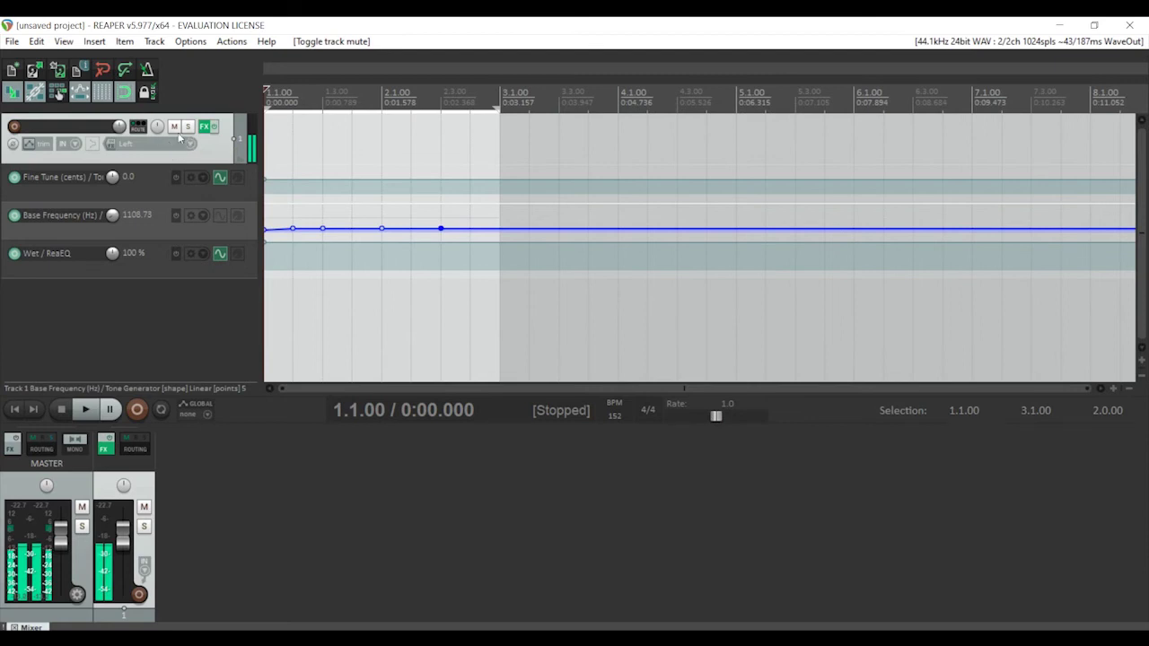
Turn on repeat, play the two-bar selection as a loop, then stop and mute the track
{"action": "left_click", "coordinate": [160, 409]}
{"action": "key", "text": "space"}
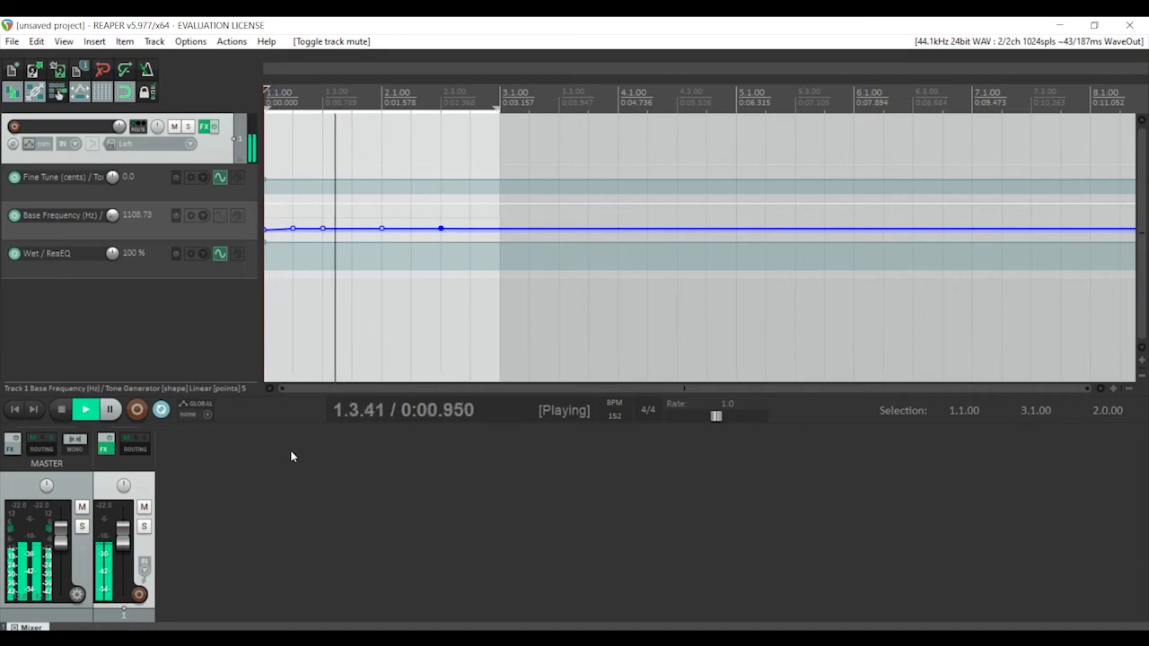
{"action": "key", "text": "space"}
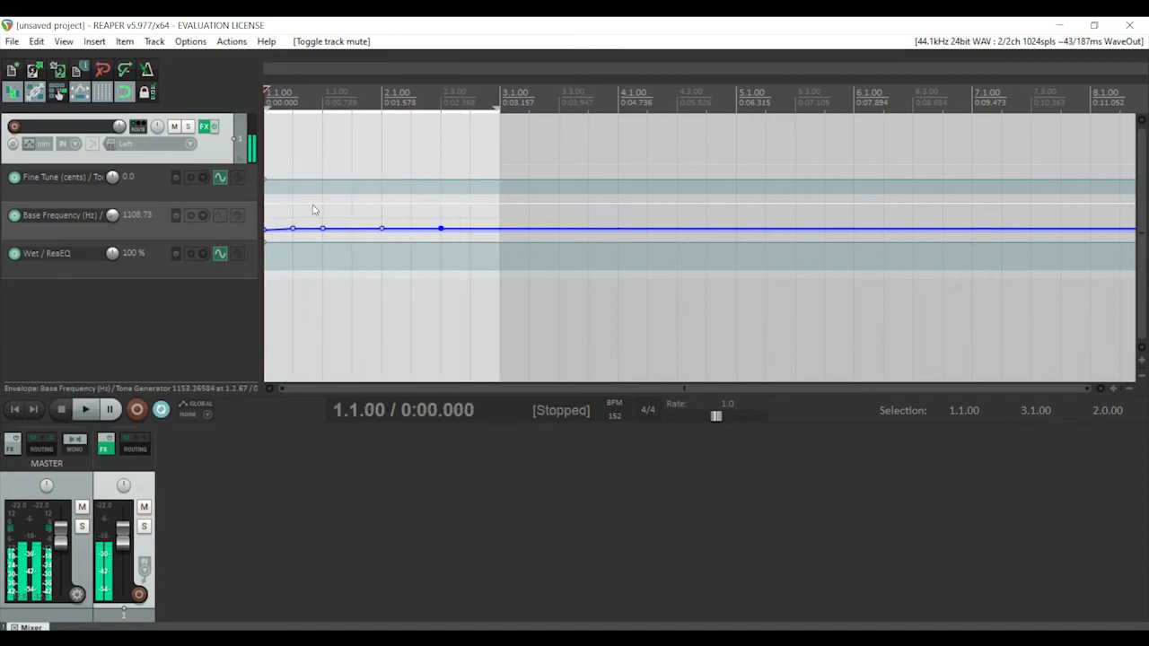
{"action": "key", "text": "F5"}
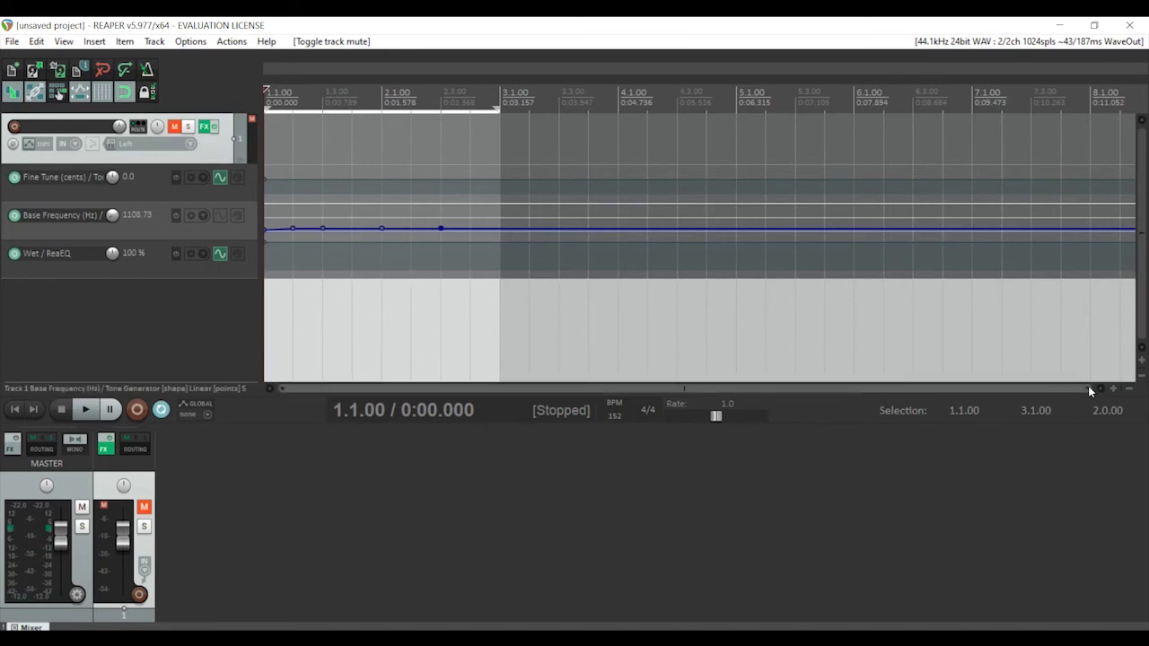
Unmute the track, listen to the looped phrase again, then stop playback and mute the track
{"action": "left_click", "coordinate": [174, 128]}
{"action": "key", "text": "space"}
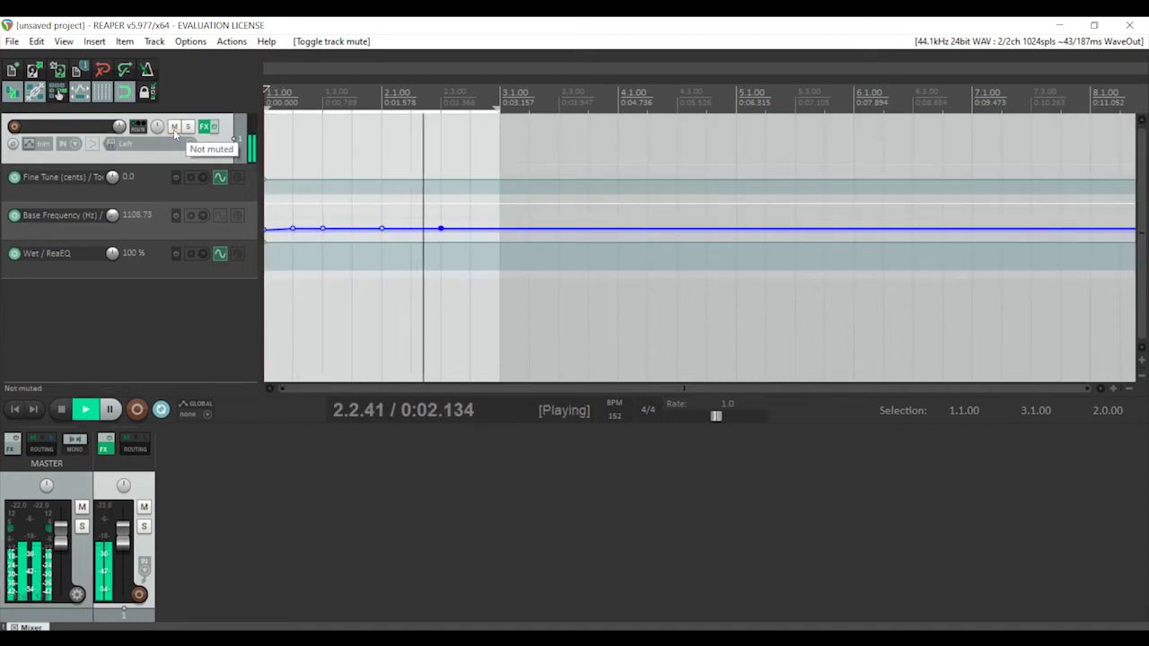
{"action": "key", "text": "space"}
{"action": "left_click", "coordinate": [174, 128]}
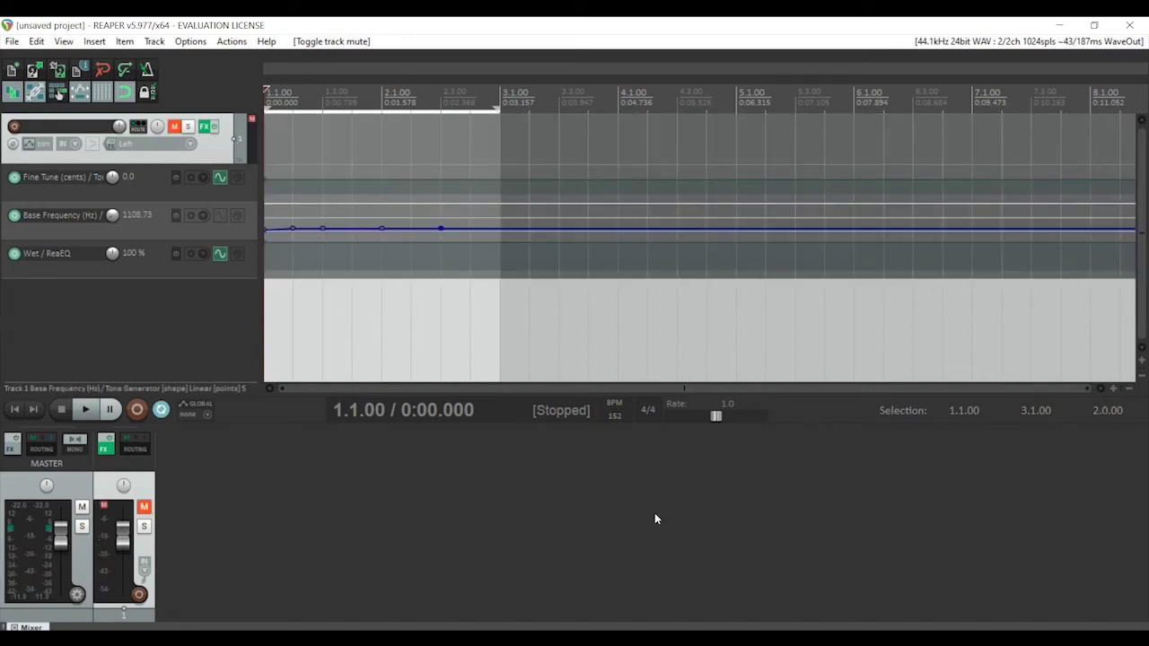
Review the note frequencies and pattern in the Good Vibrations Notepad file and return to REAPER
{"action": "mouse_move", "coordinate": [534, 642]}
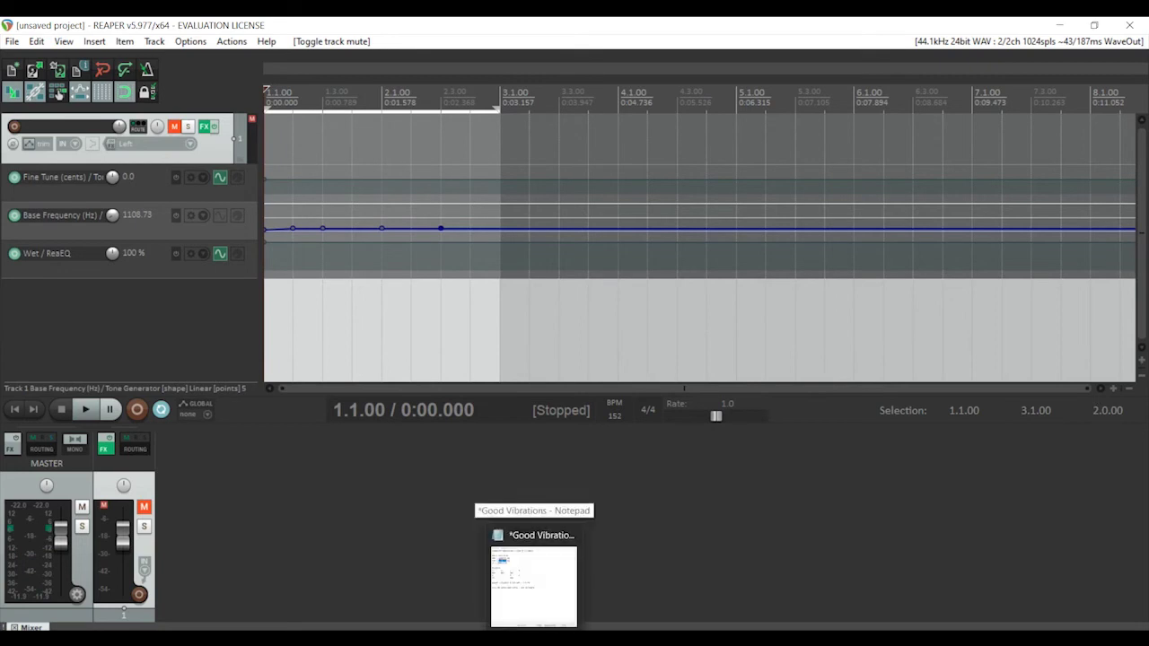
{"action": "left_click", "coordinate": [534, 583]}
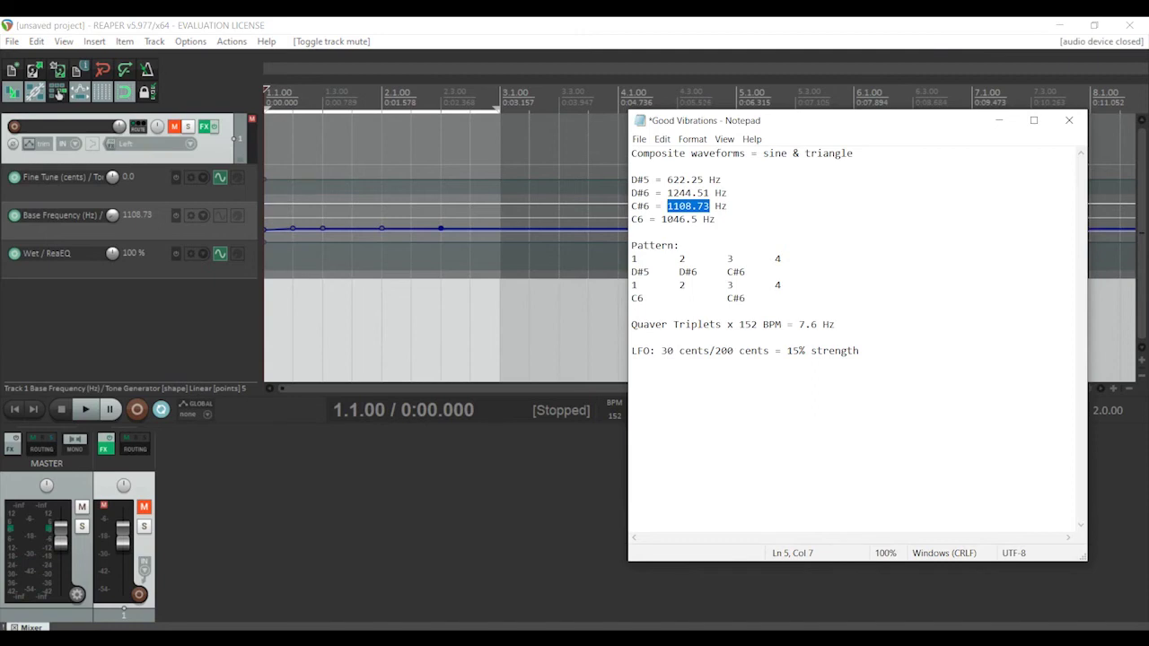
{"action": "left_click", "coordinate": [300, 247]}
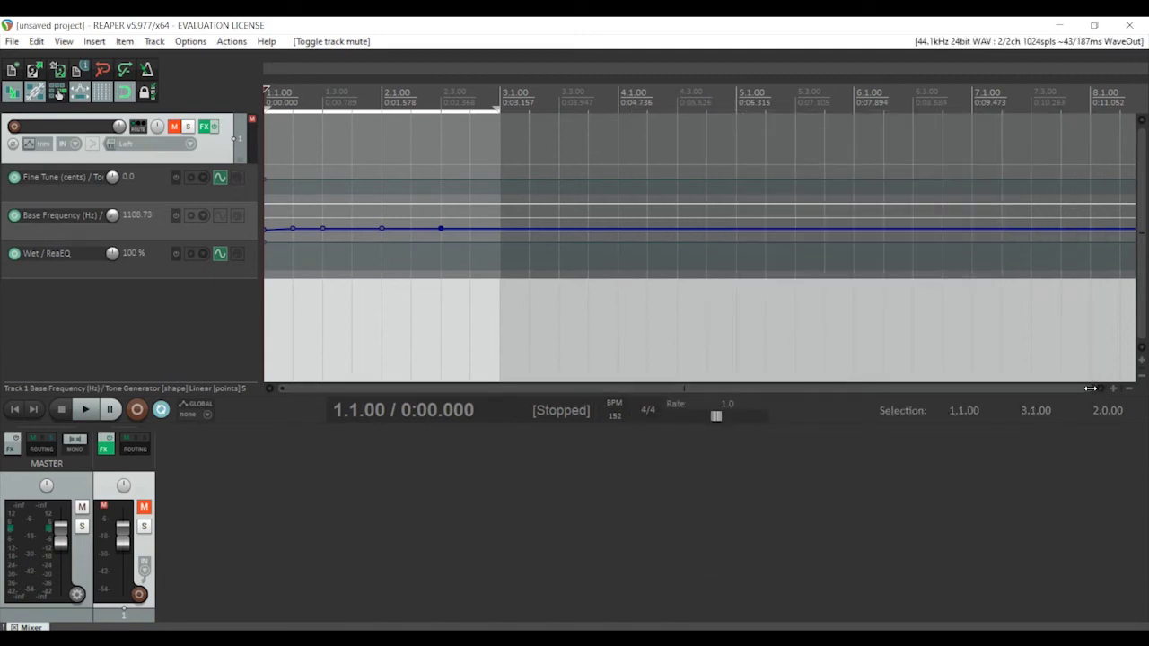
Place the edit cursor at 1.1.67 on the timeline, between the first and second beats
{"action": "left_click_drag", "start_coordinate": [1088, 387], "coordinate": [813, 388]}
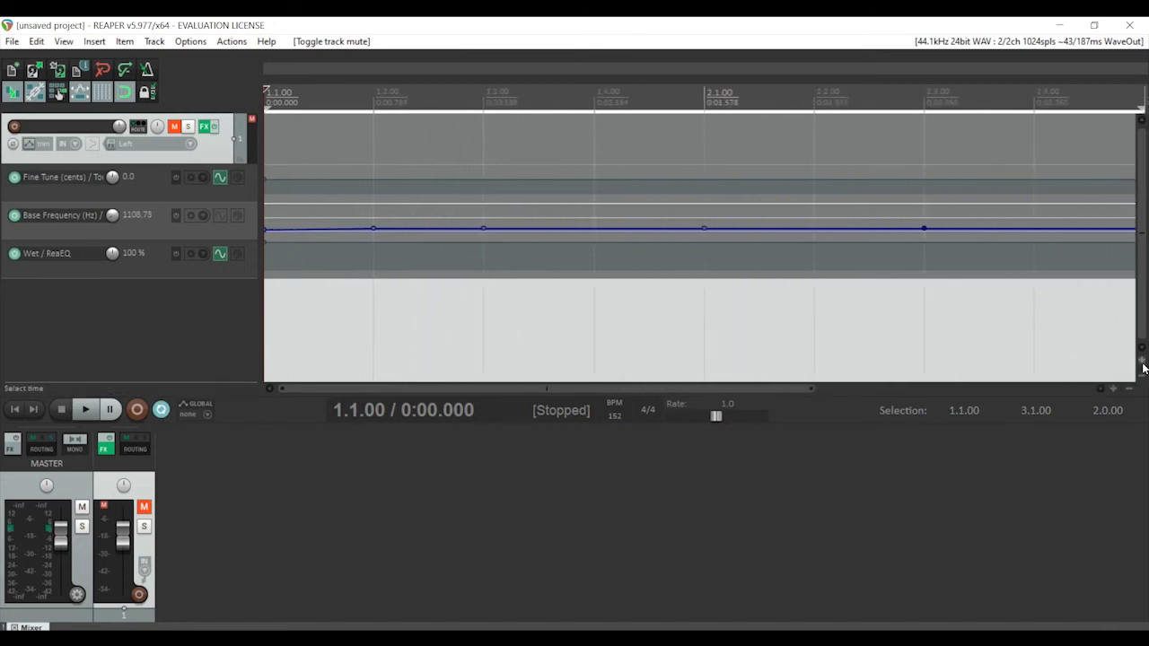
{"action": "left_click_drag", "start_coordinate": [1143, 368], "coordinate": [1135, 374]}
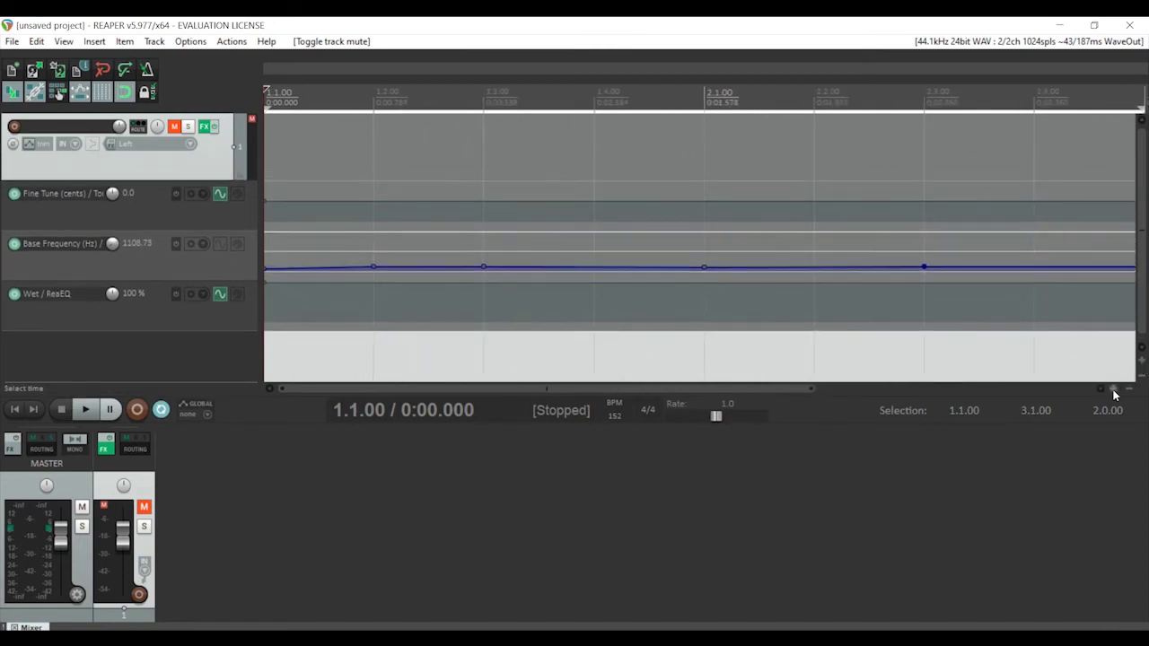
{"action": "left_click", "coordinate": [1112, 391]}
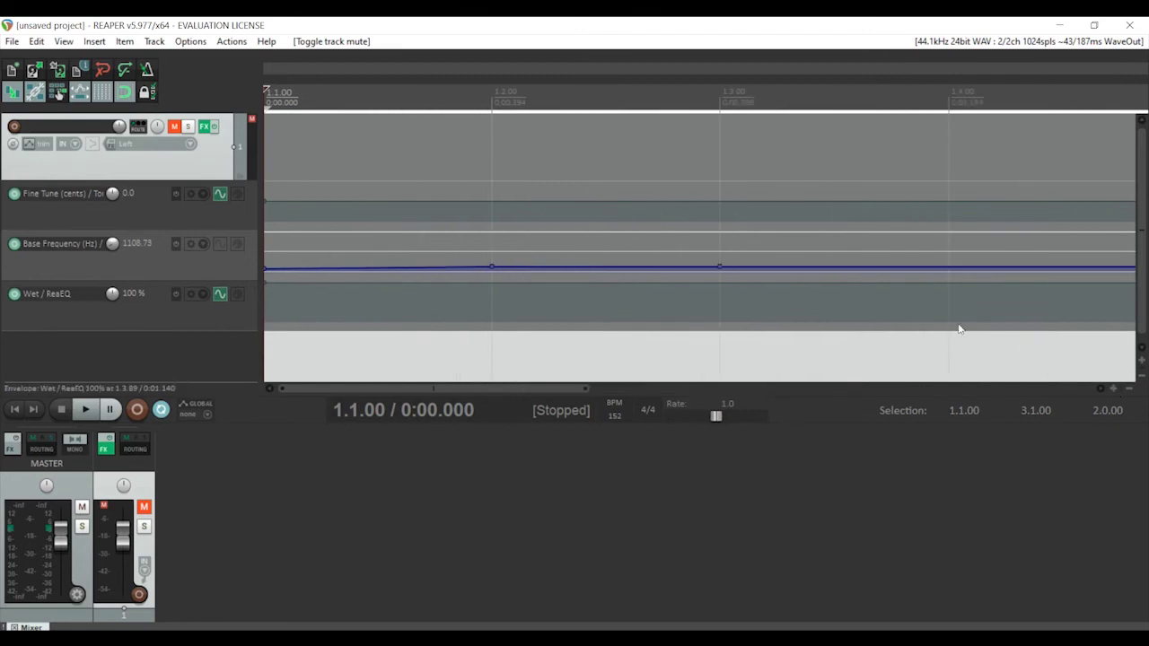
{"action": "left_click", "coordinate": [490, 86]}
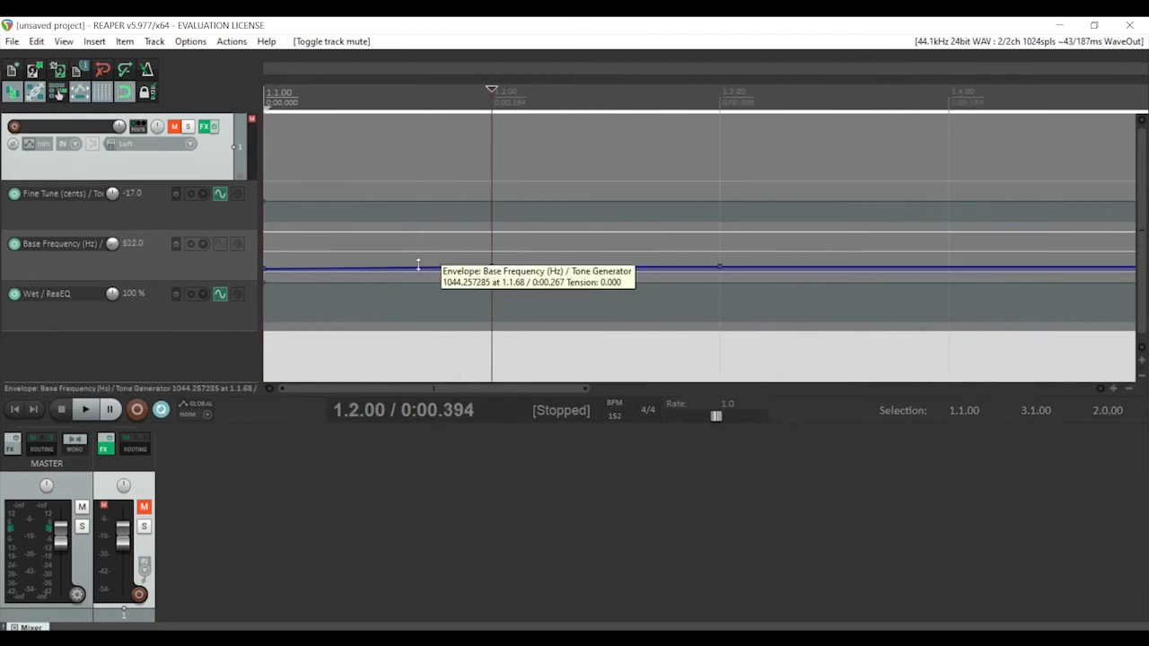
{"action": "left_click", "coordinate": [350, 411]}
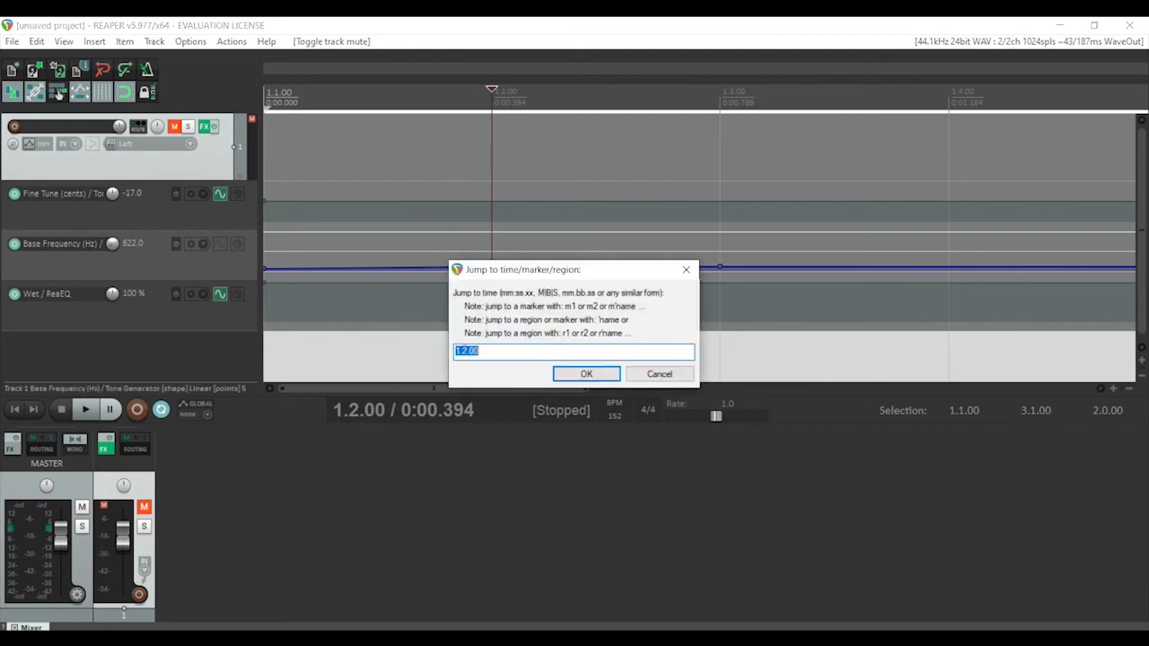
{"action": "left_click", "coordinate": [467, 351]}
{"action": "key", "text": "Return"}
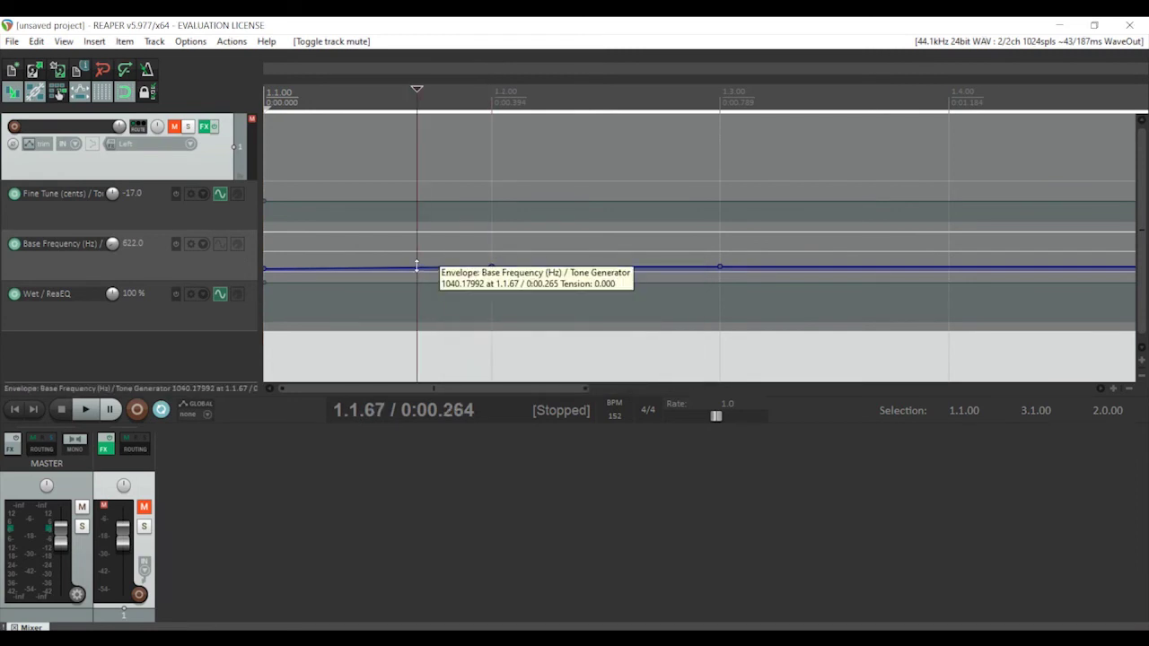
Add a Base Frequency envelope point at 1.1.67 and set its value to 622
{"action": "left_click", "coordinate": [416, 267]}
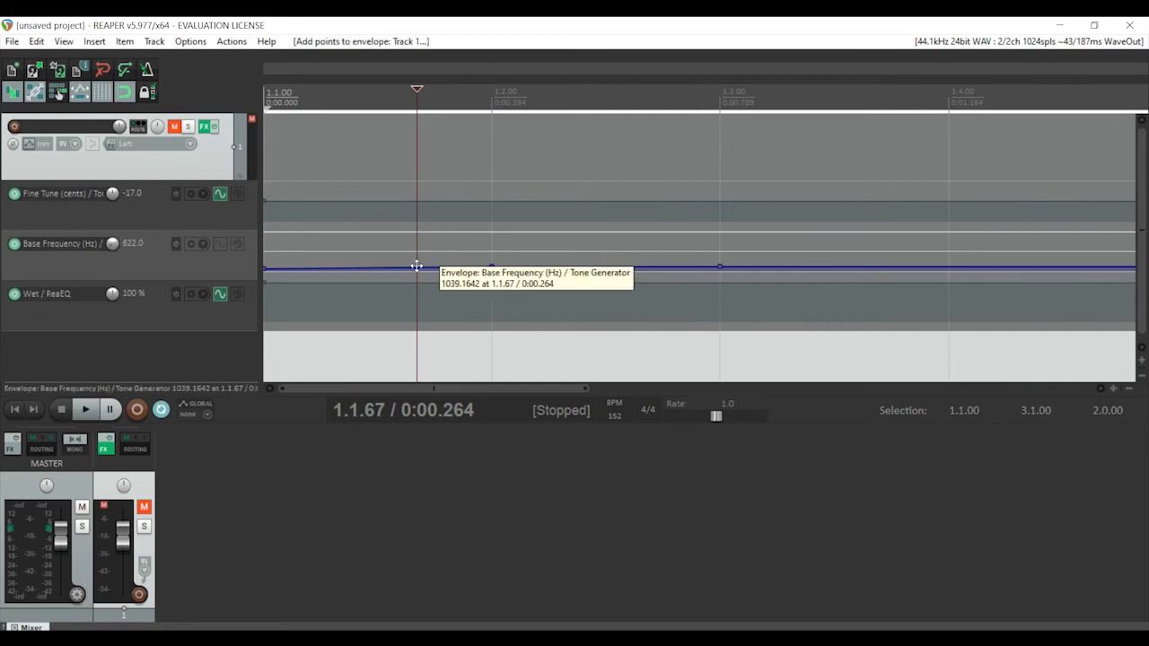
{"action": "right_click", "coordinate": [416, 267]}
{"action": "left_click", "coordinate": [475, 273]}
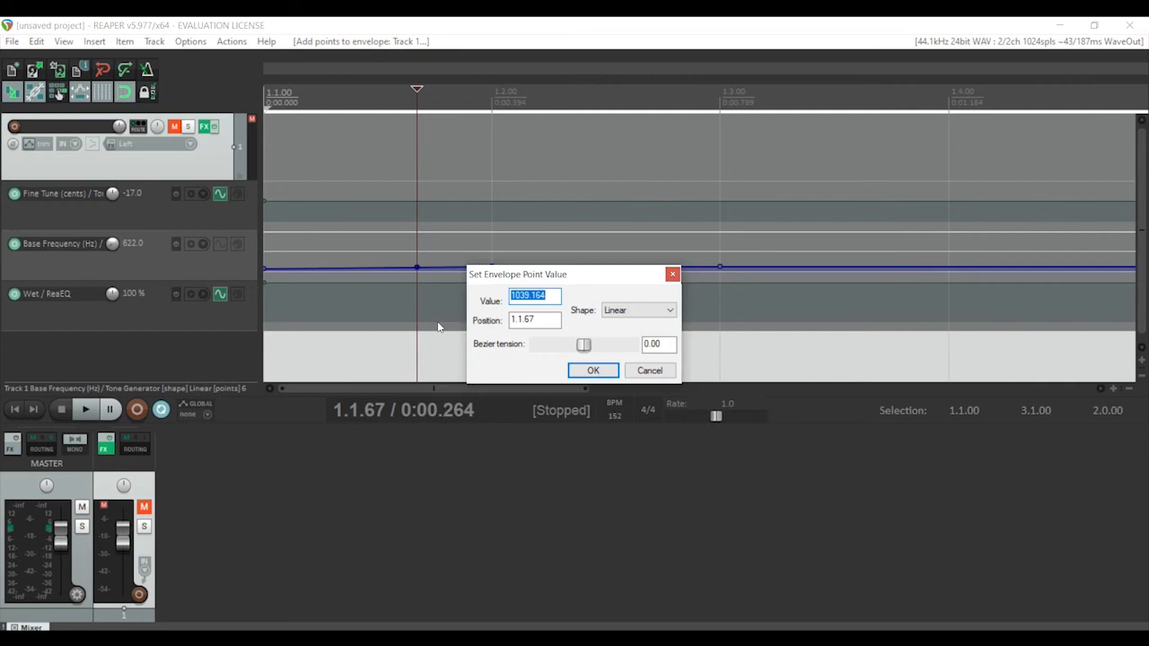
{"action": "type", "text": "622"}
{"action": "key", "text": "Return"}
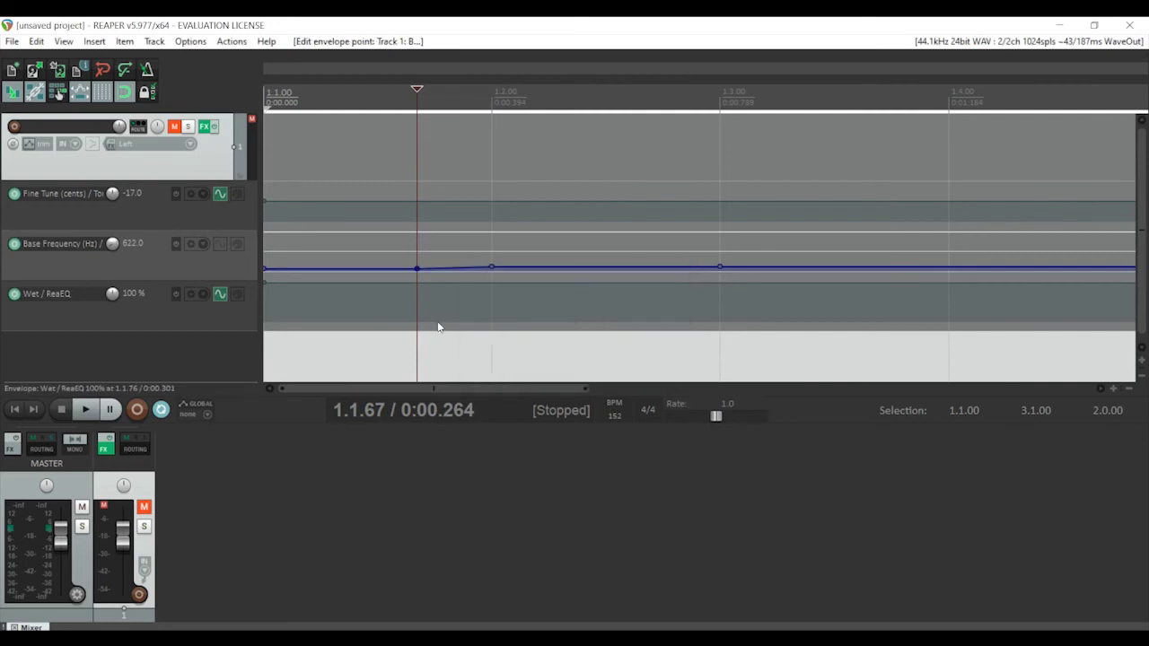
Set the time selection to 1.1.00–1.2.00, audition that beat from its start with the track unmuted, then mute it again
{"action": "left_click_drag", "start_coordinate": [495, 95], "coordinate": [265, 94]}
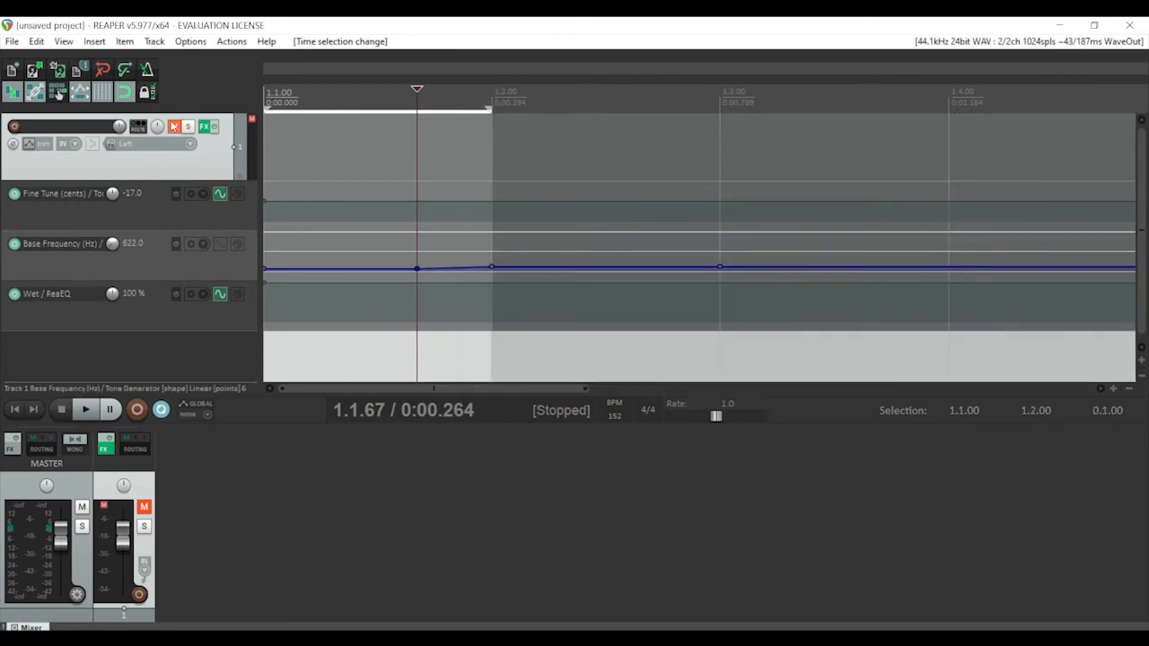
{"action": "left_click", "coordinate": [174, 126]}
{"action": "key", "text": "Home"}
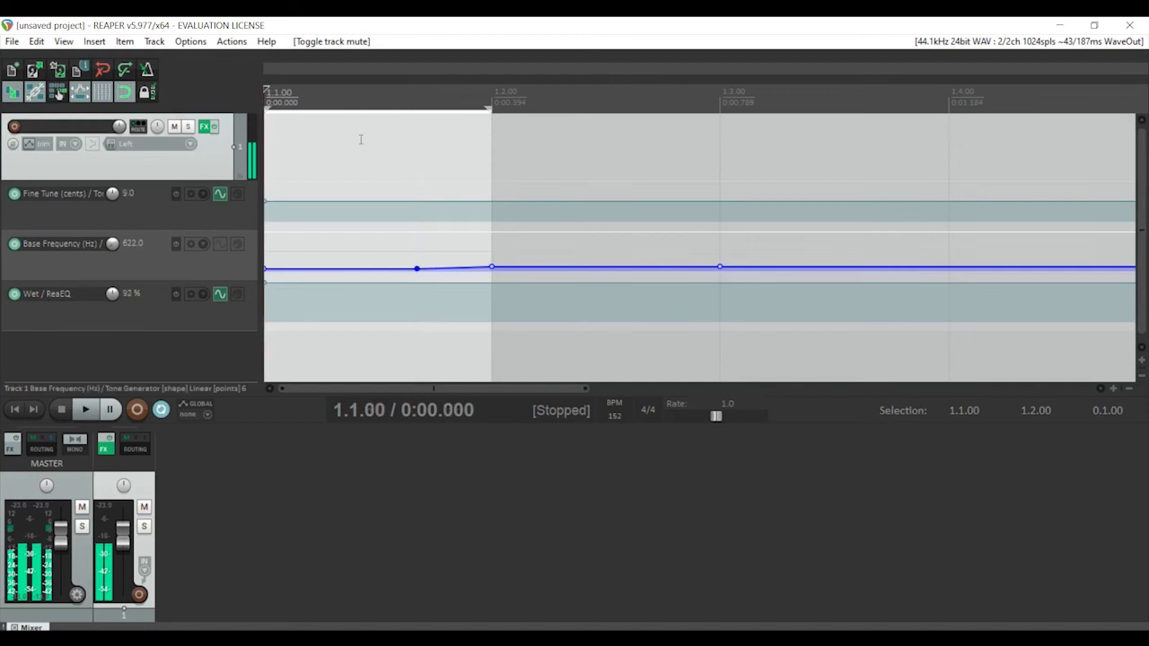
{"action": "key", "text": "space"}
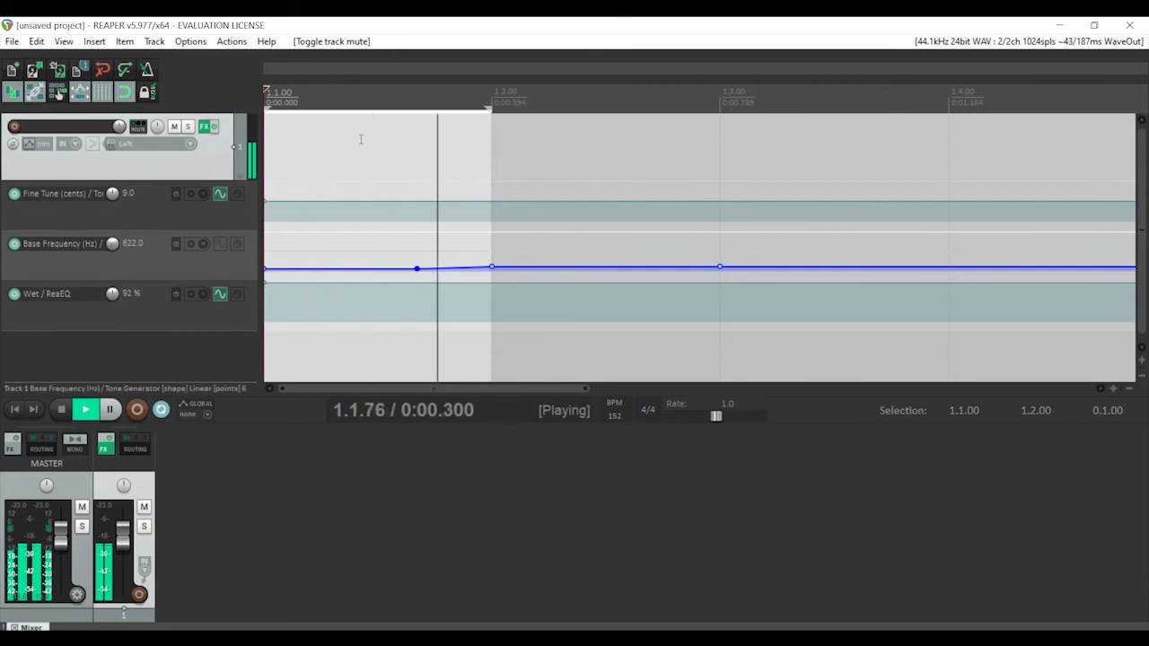
{"action": "key", "text": "space"}
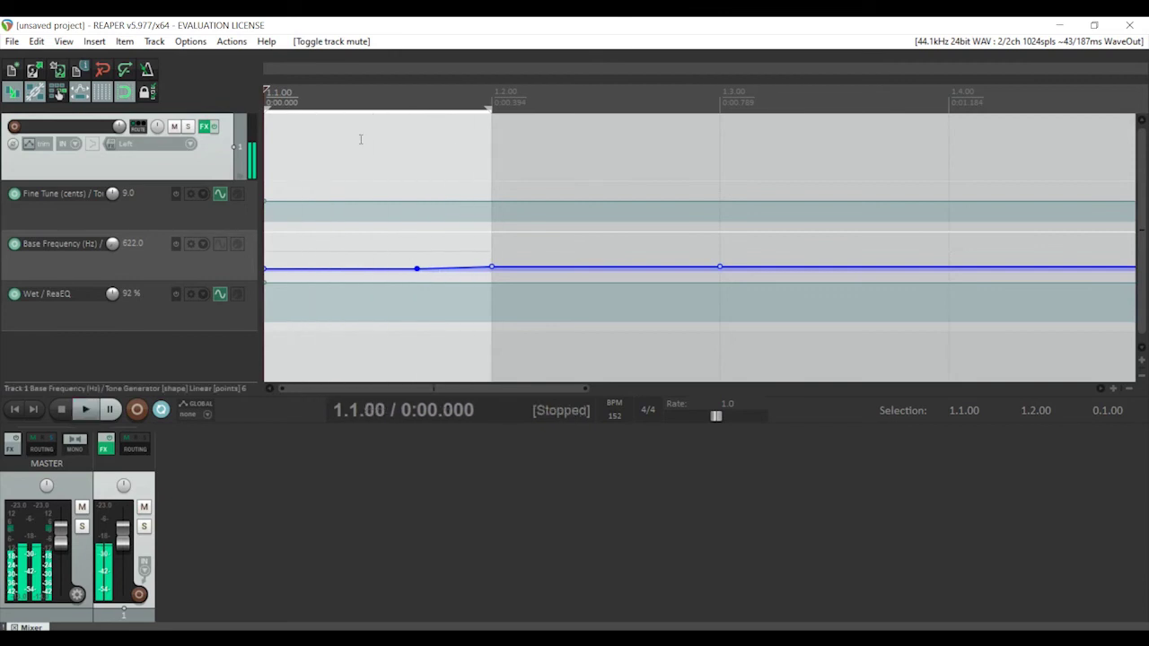
{"action": "left_click", "coordinate": [173, 127]}
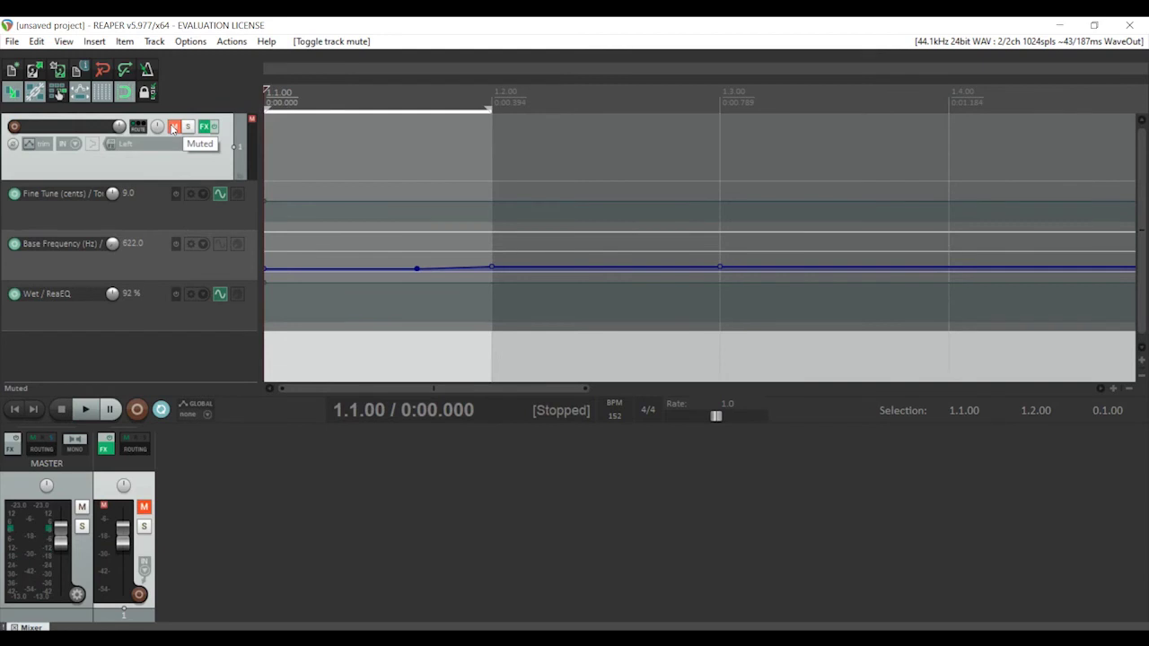
Add the remaining hold points to the Base Frequency envelope before each note change, the last one at 2.2.67
{"action": "left_click", "coordinate": [492, 266]}
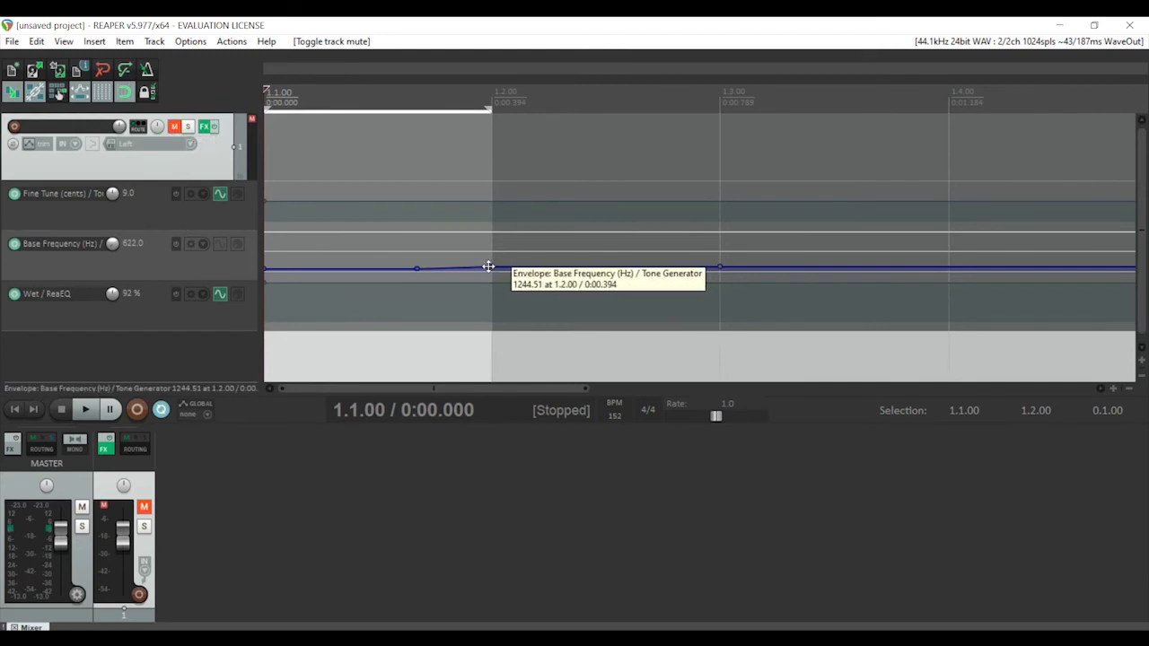
{"action": "left_click", "coordinate": [720, 97]}
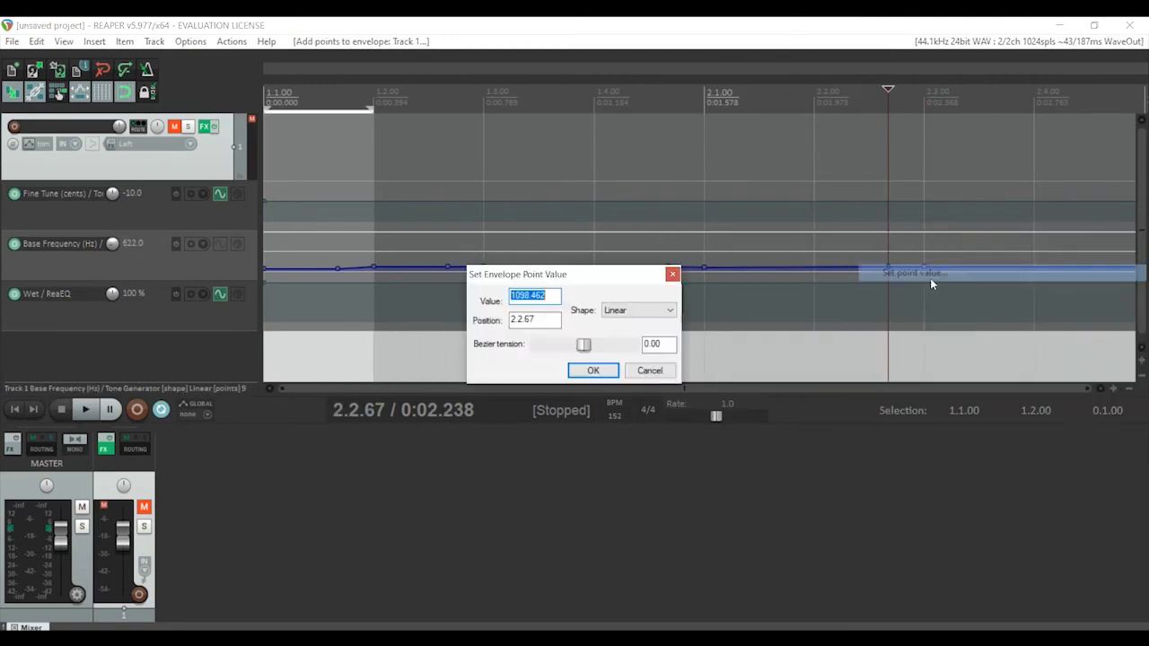
Set the time selection to 1.1.00–3.1.00, audition the riff unmuted while lowering the system volume, then mute the track
{"action": "left_click", "coordinate": [267, 91]}
{"action": "key", "text": "space"}
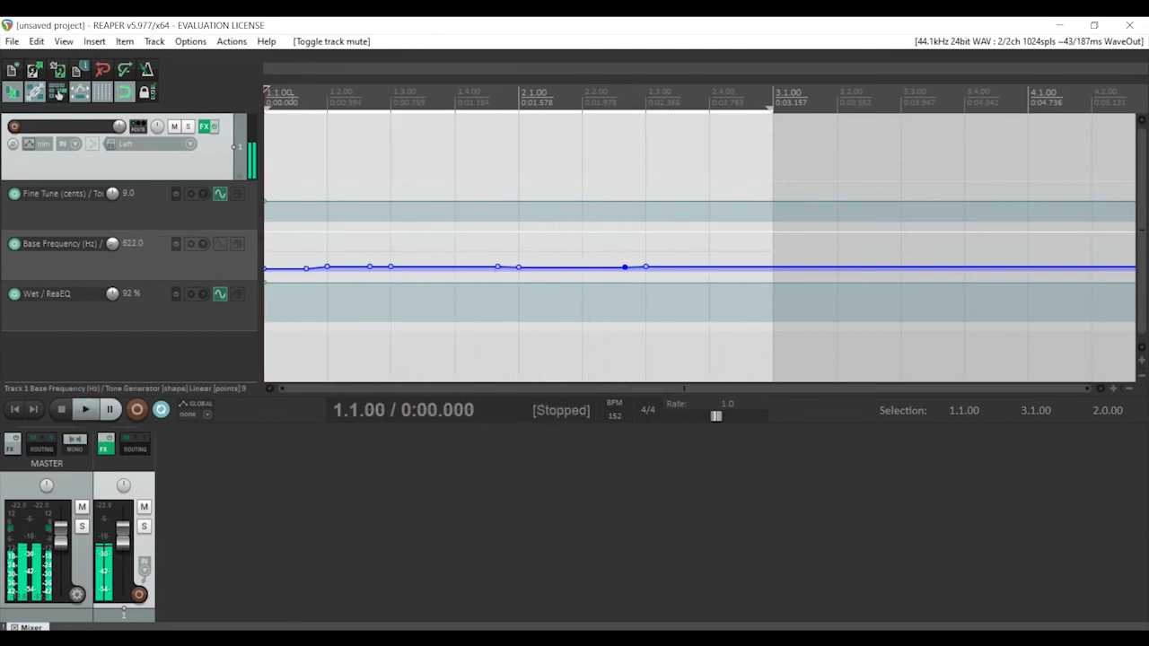
{"action": "key", "text": "XF86AudioLowerVolume"}
{"action": "key", "text": "XF86AudioLowerVolume"}
{"action": "key", "text": "space"}
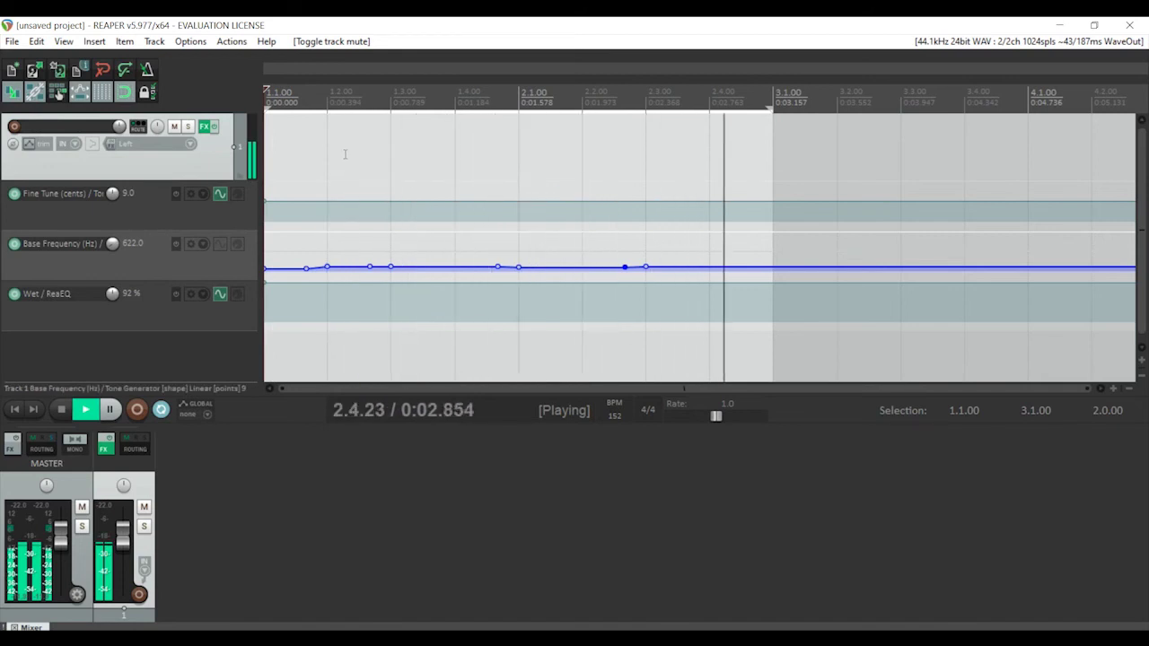
{"action": "key", "text": "XF86AudioLowerVolume"}
{"action": "key", "text": "space"}
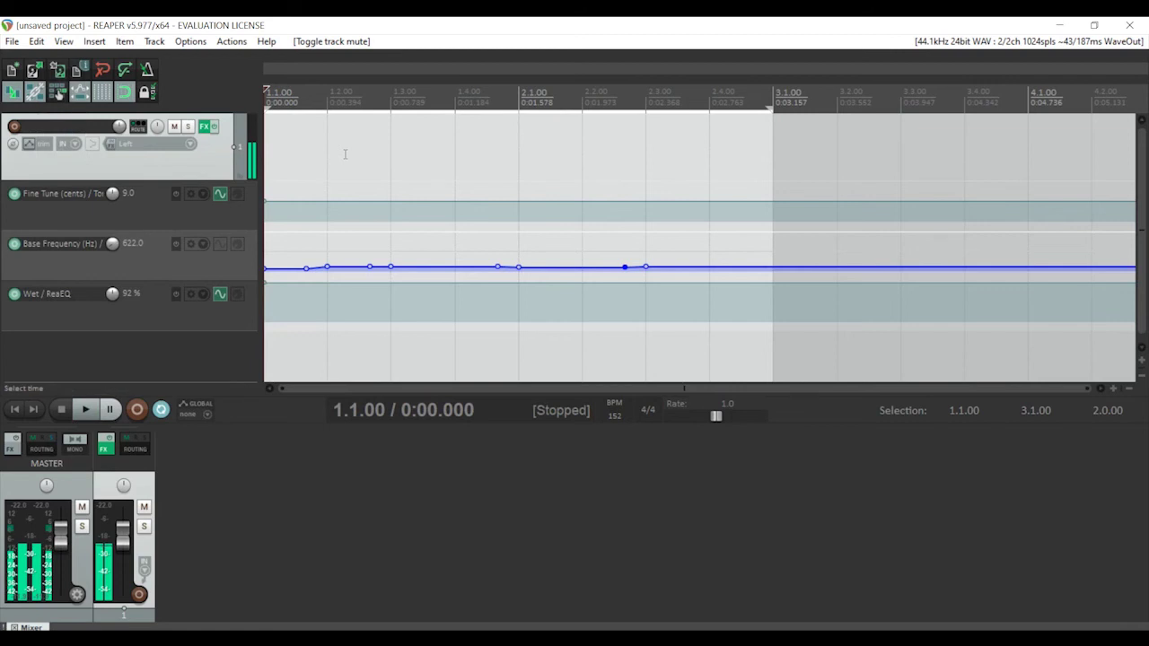
{"action": "left_click", "coordinate": [175, 126]}
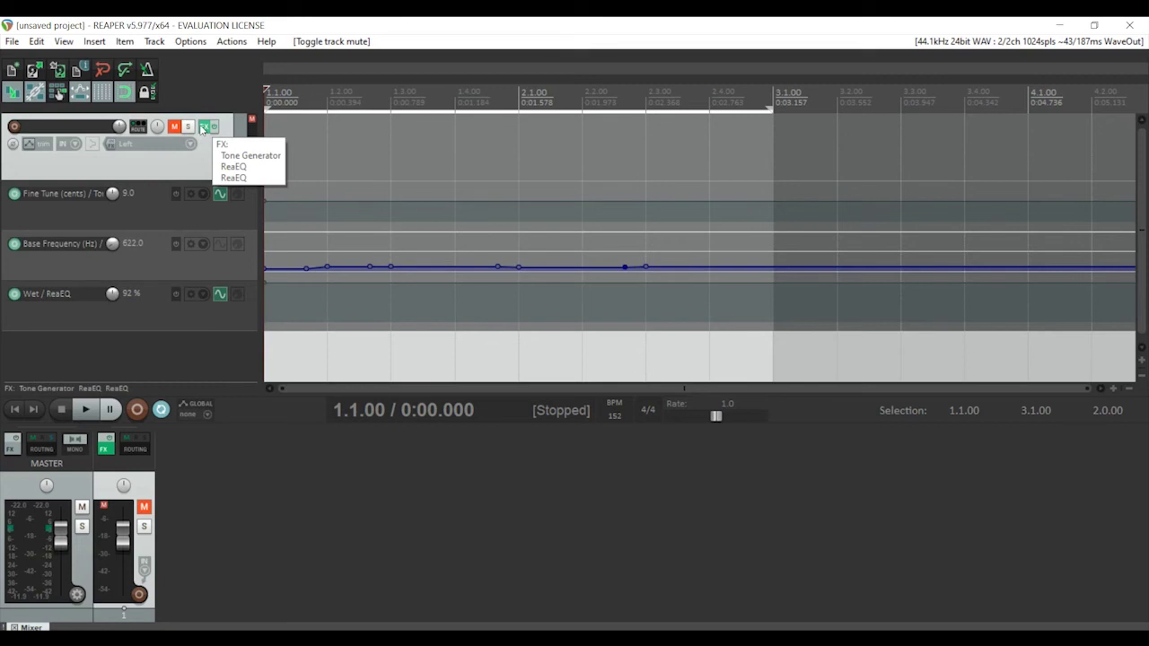
Set the Fine Tune modulation's LFO speed to 7.6 Hz, copying the value from the Good Vibrations notes
{"action": "left_click", "coordinate": [220, 194]}
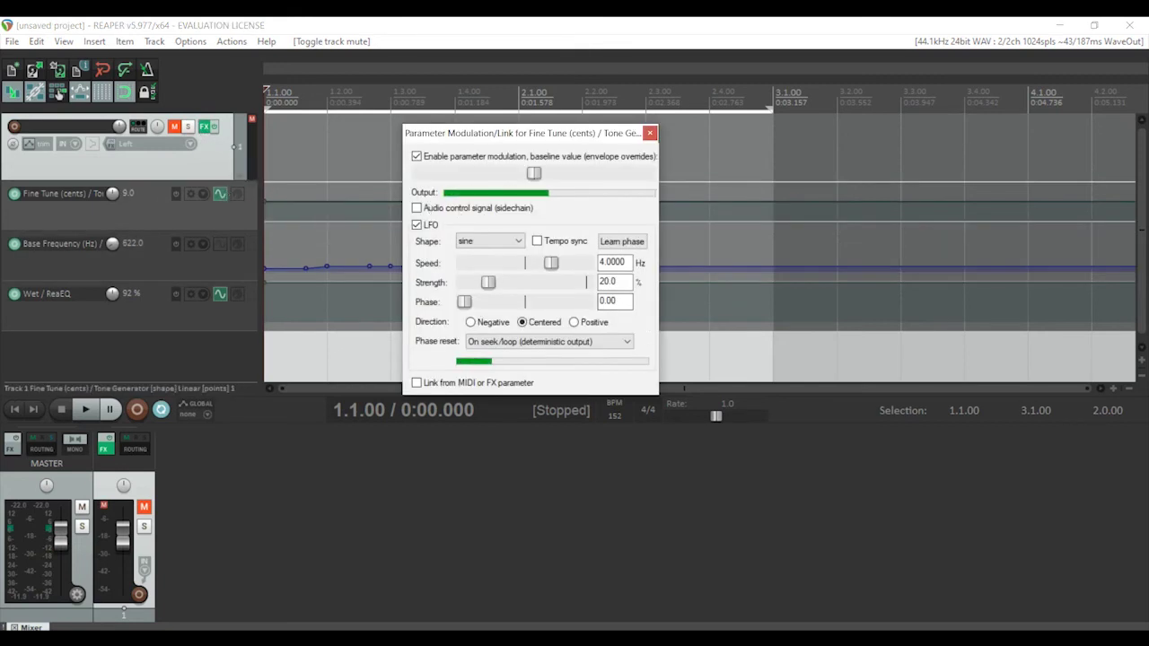
{"action": "key", "text": "alt+Tab"}
{"action": "left_click_drag", "start_coordinate": [756, 120], "coordinate": [778, 113]}
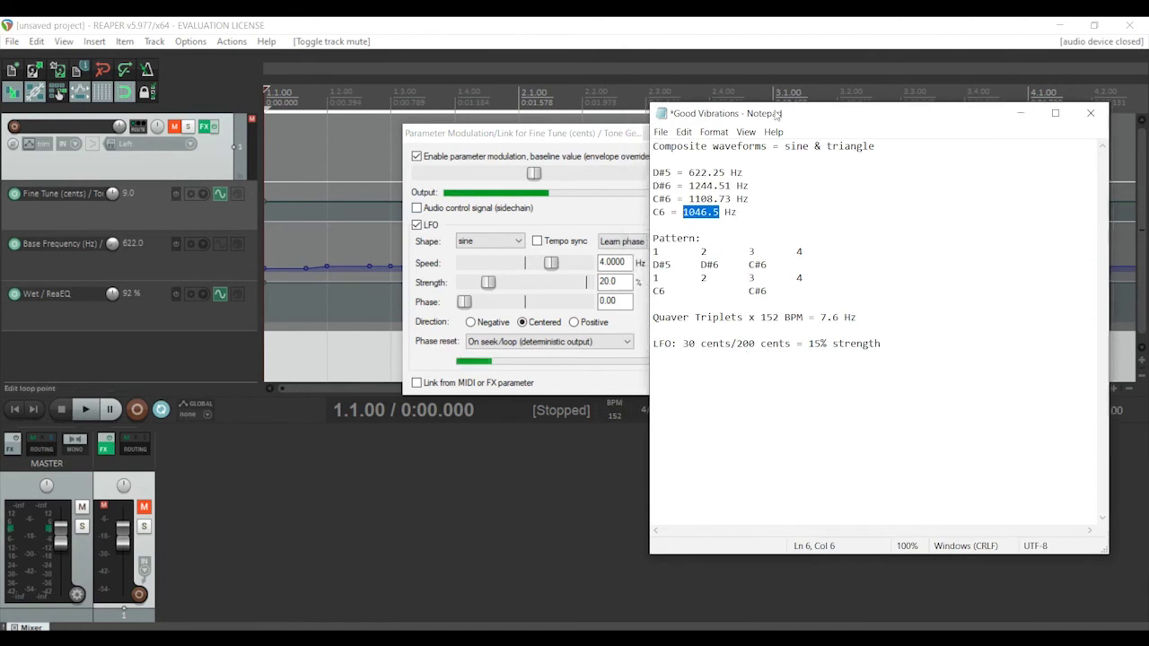
{"action": "key", "text": "alt+Tab"}
{"action": "left_click_drag", "start_coordinate": [521, 132], "coordinate": [437, 132]}
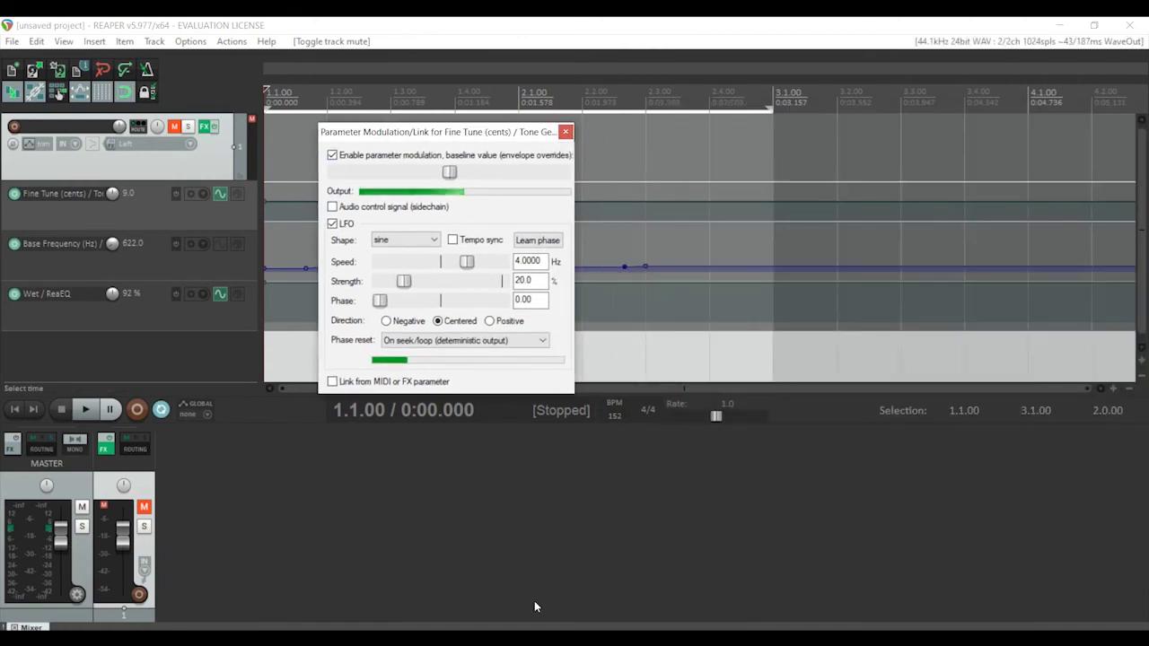
{"action": "key", "text": "alt+Tab"}
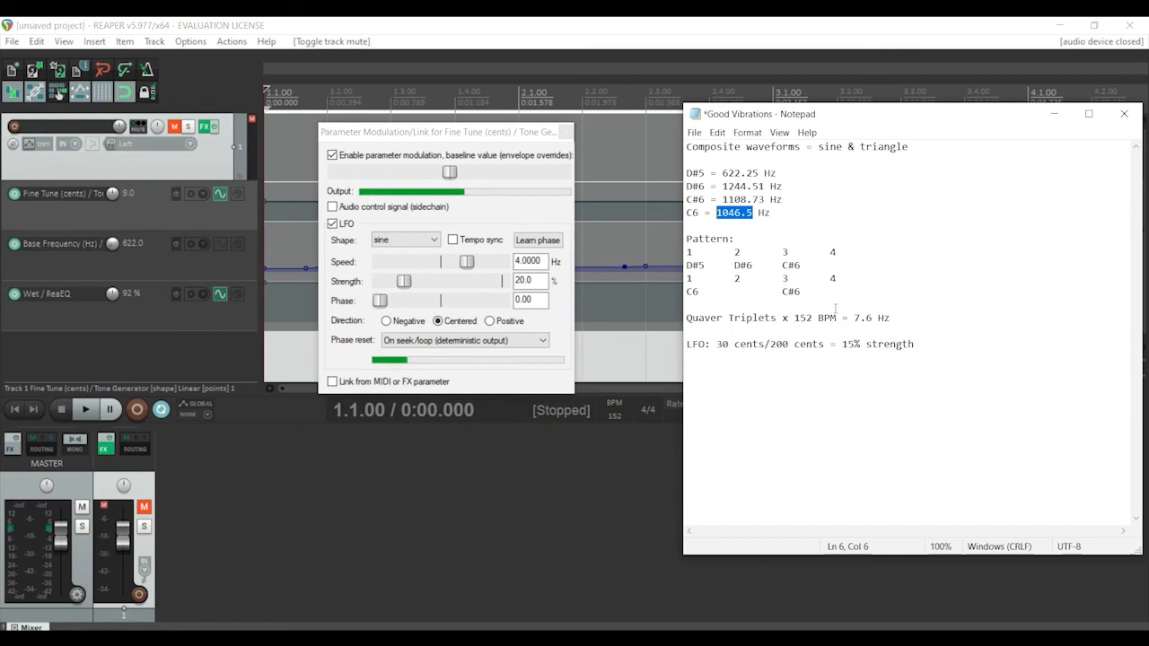
{"action": "left_click", "coordinate": [777, 318]}
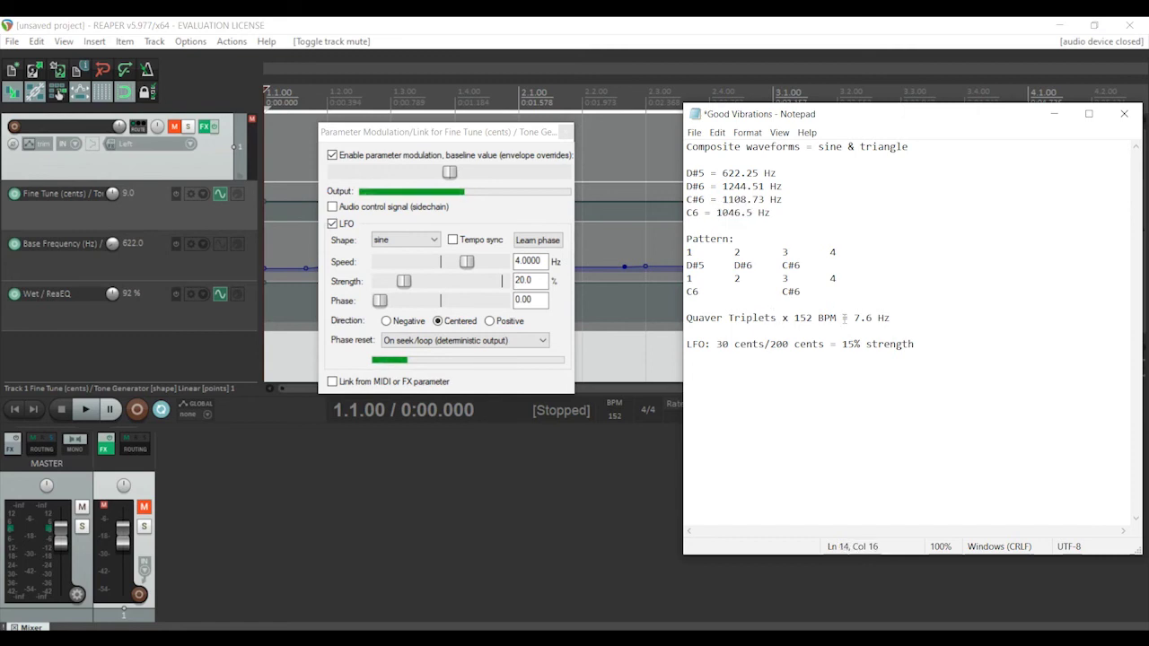
{"action": "left_click_drag", "start_coordinate": [855, 317], "coordinate": [871, 318]}
{"action": "key", "text": "ctrl+c"}
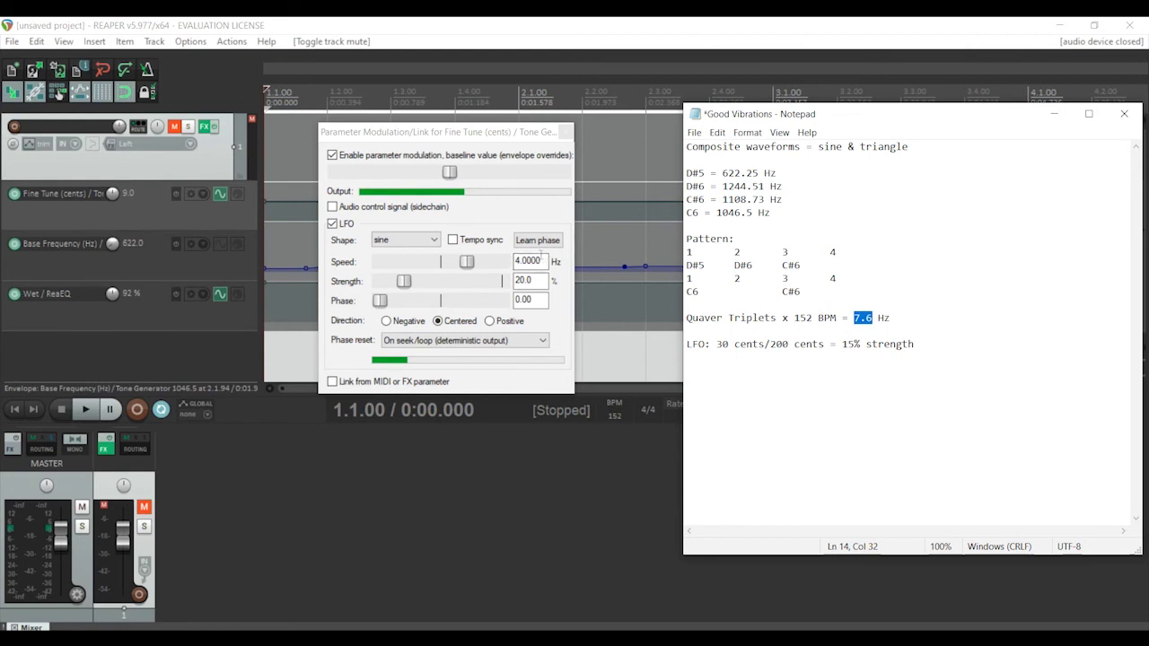
{"action": "double_click", "coordinate": [528, 261]}
{"action": "key", "text": "ctrl+v"}
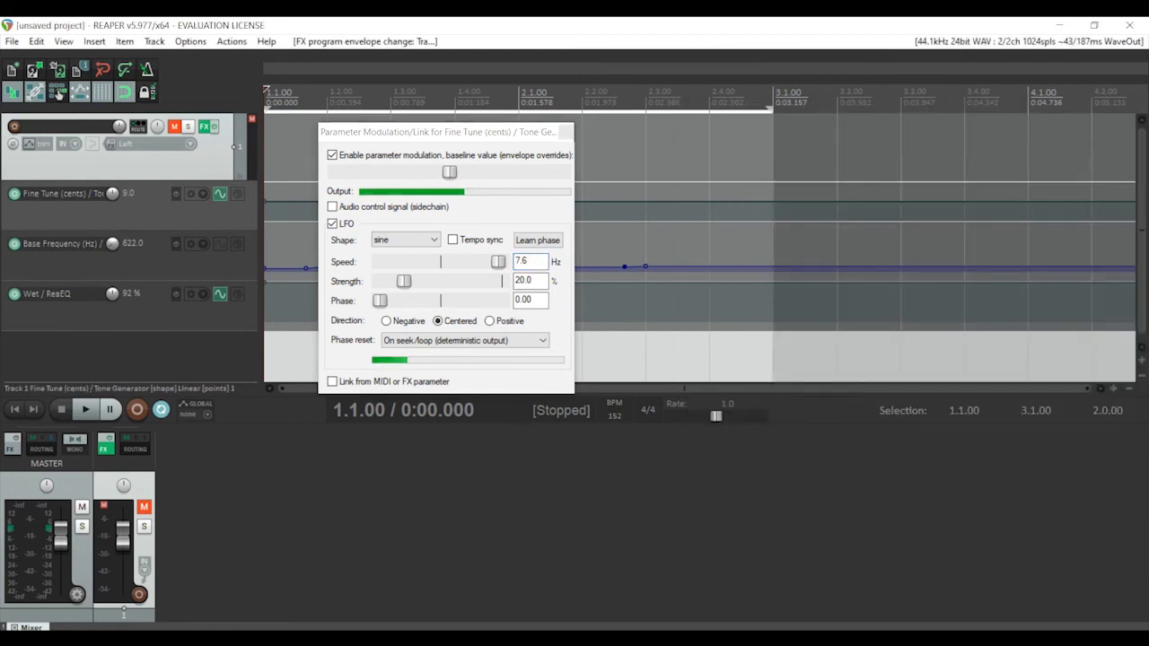
Check the LFO strength in the Good Vibrations notes, set the Fine Tune LFO strength to 15% and close the modulation window
{"action": "key", "text": "alt+Tab"}
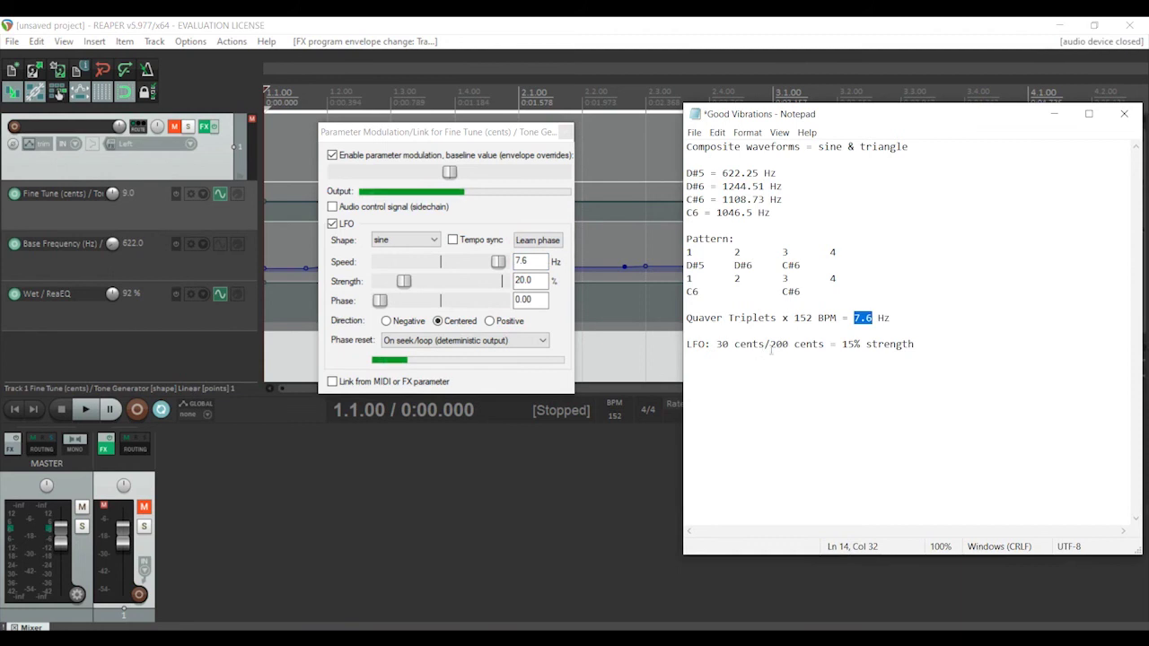
{"action": "left_click", "coordinate": [771, 346]}
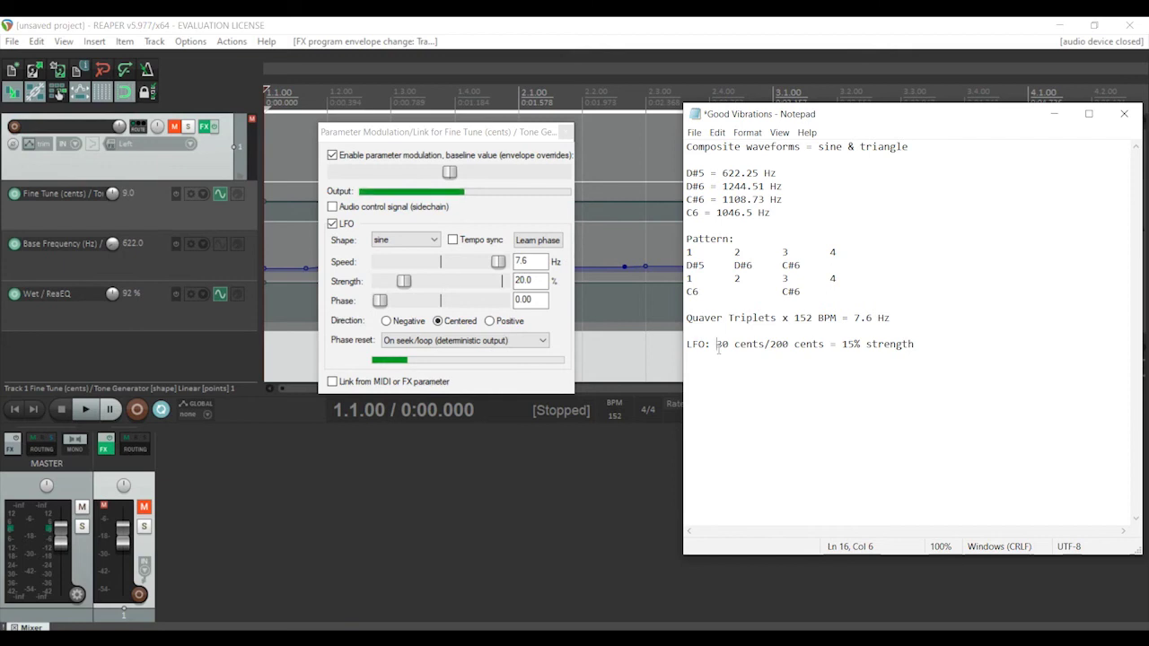
{"action": "left_click", "coordinate": [529, 279]}
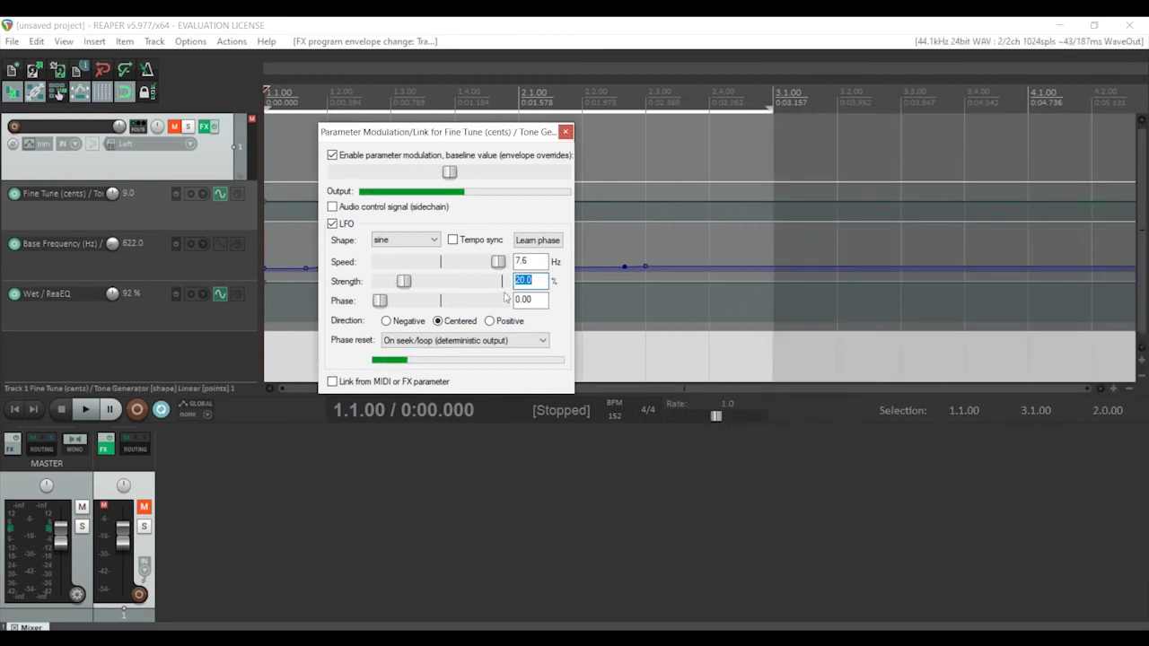
{"action": "type", "text": "15"}
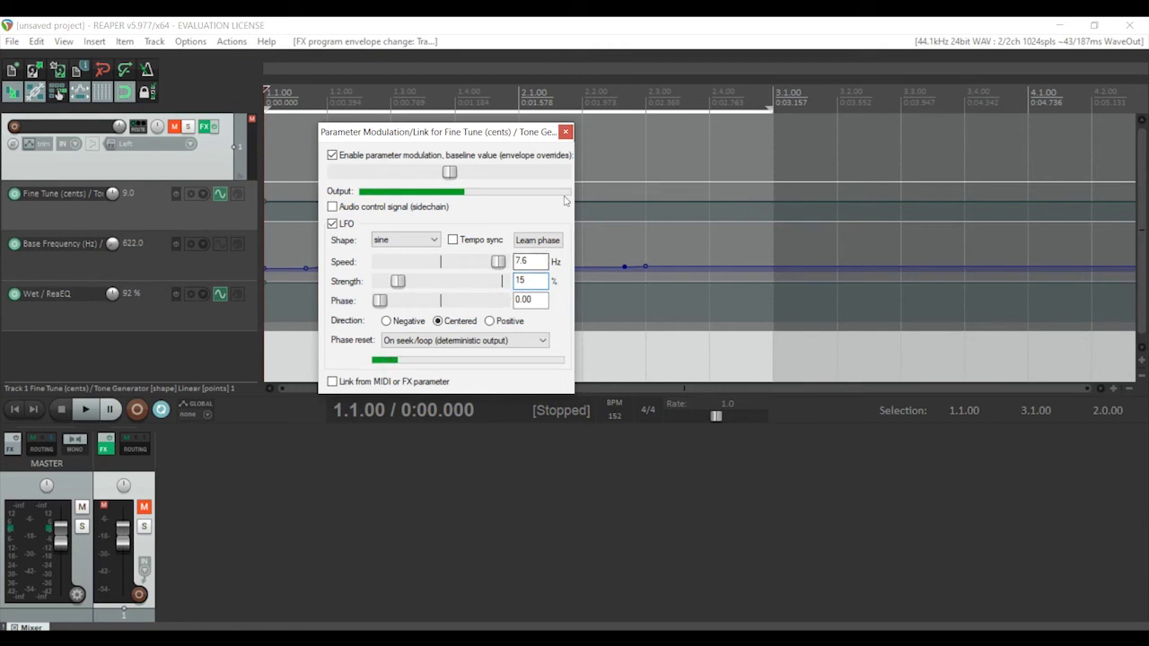
{"action": "key", "text": "alt+Tab"}
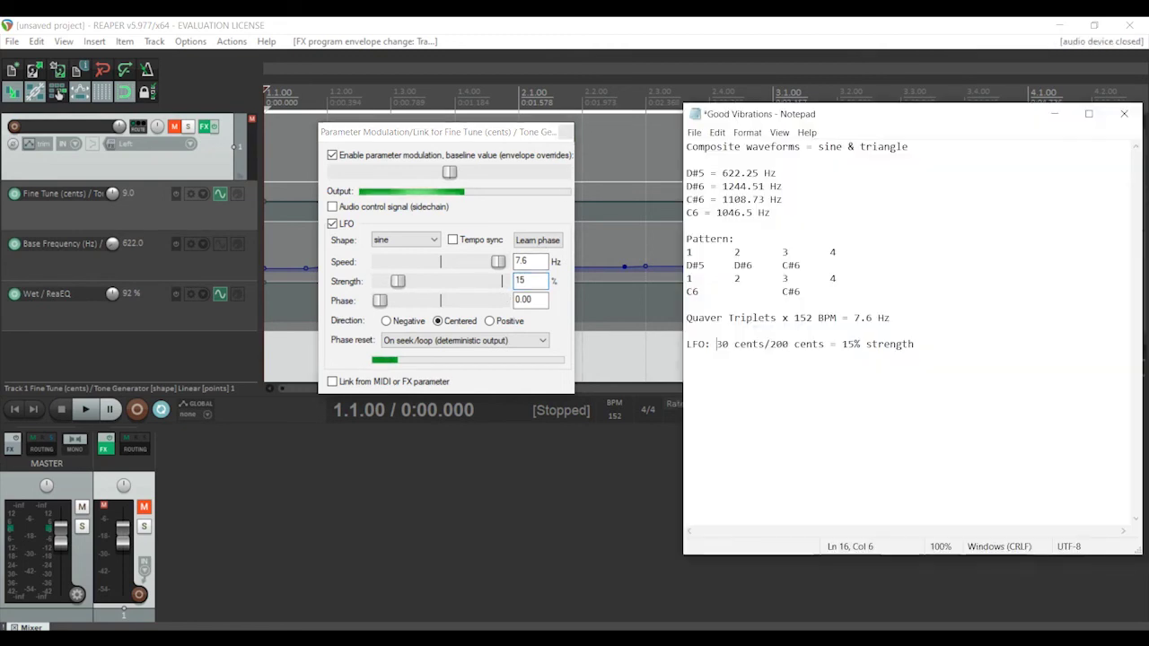
{"action": "left_click", "coordinate": [565, 133]}
Unmute the track and audition the riff twice from its start, lowering the system volume
{"action": "left_click", "coordinate": [176, 128]}
{"action": "key", "text": "space"}
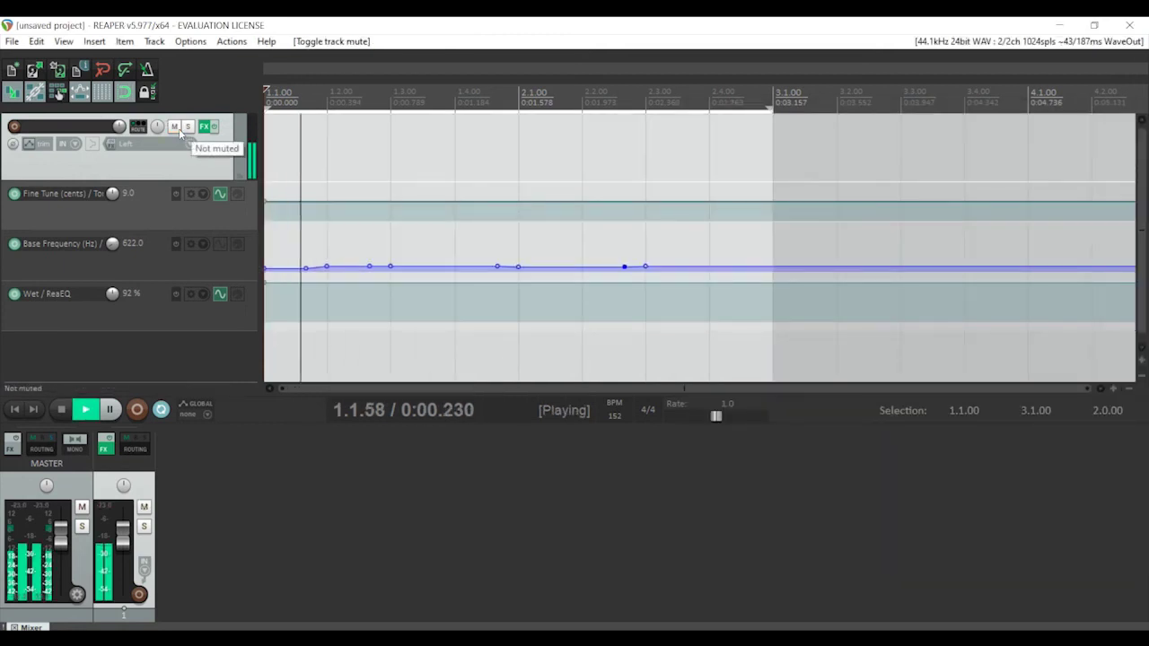
{"action": "key", "text": "space"}
{"action": "key", "text": "XF86AudioLowerVolume"}
{"action": "key", "text": "space"}
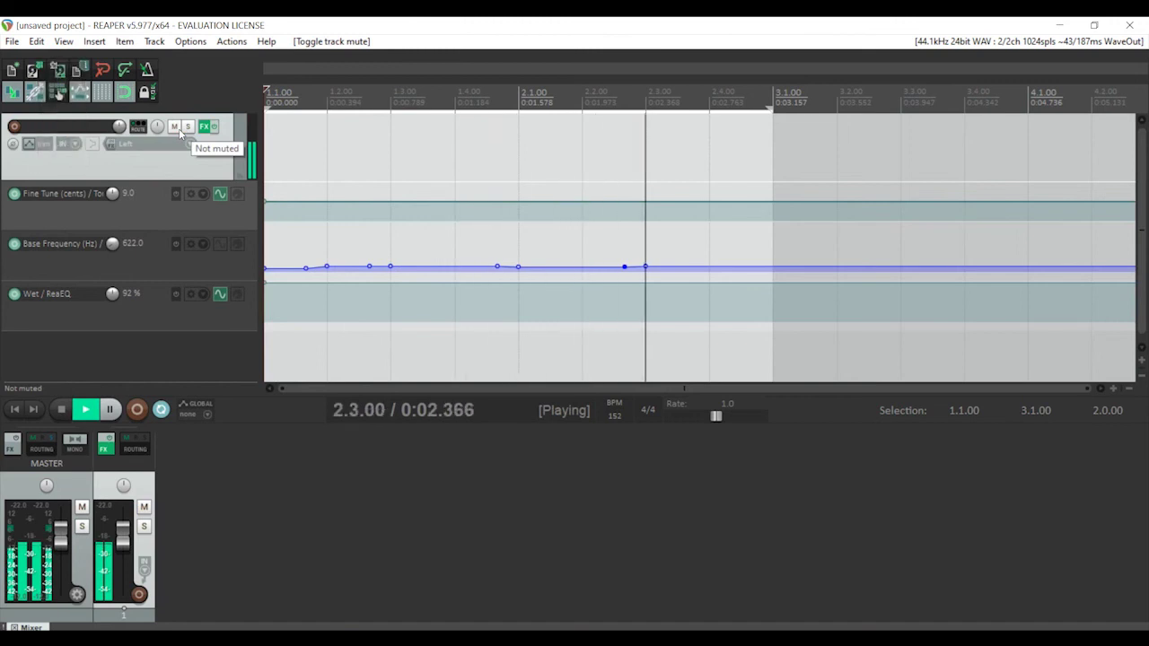
{"action": "key", "text": "space"}
{"action": "key", "text": "XF86AudioLowerVolume"}
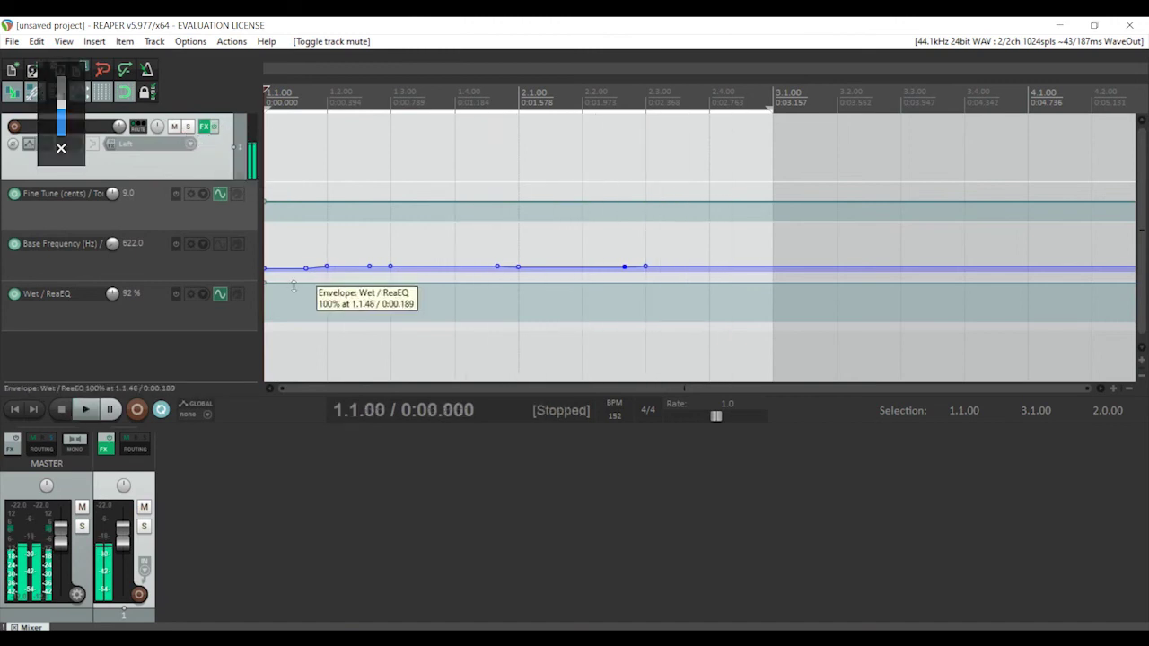
Set the LFO strength of the Wet / ReaEQ parameter modulation to 10% and close its window
{"action": "left_click", "coordinate": [219, 294]}
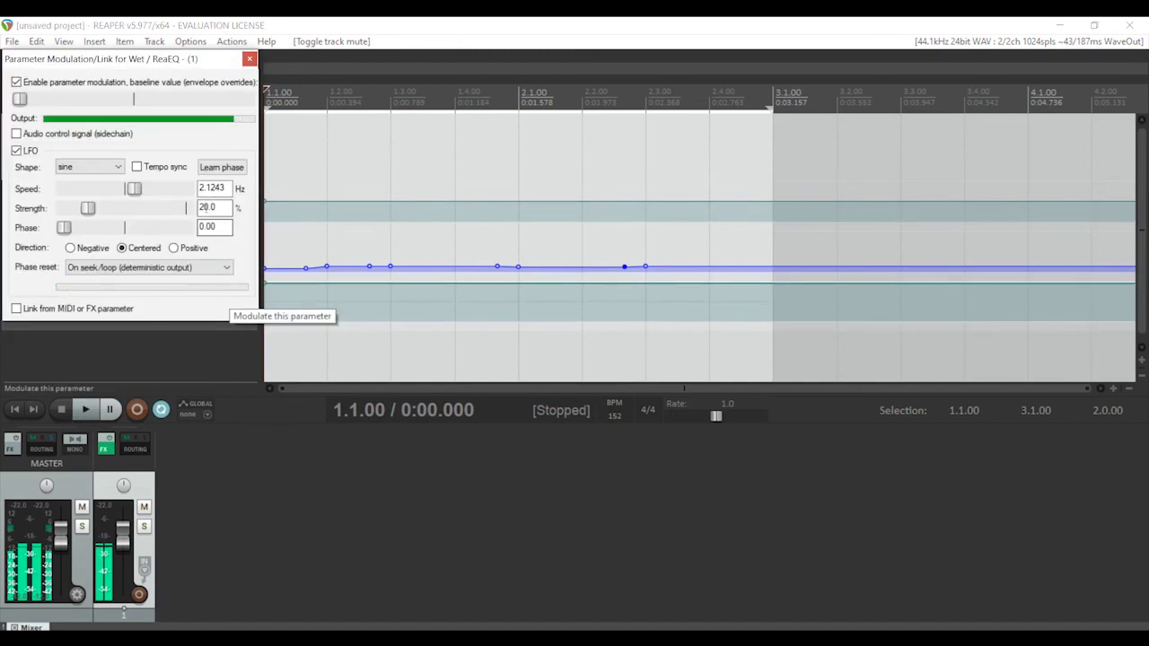
{"action": "left_click", "coordinate": [220, 208]}
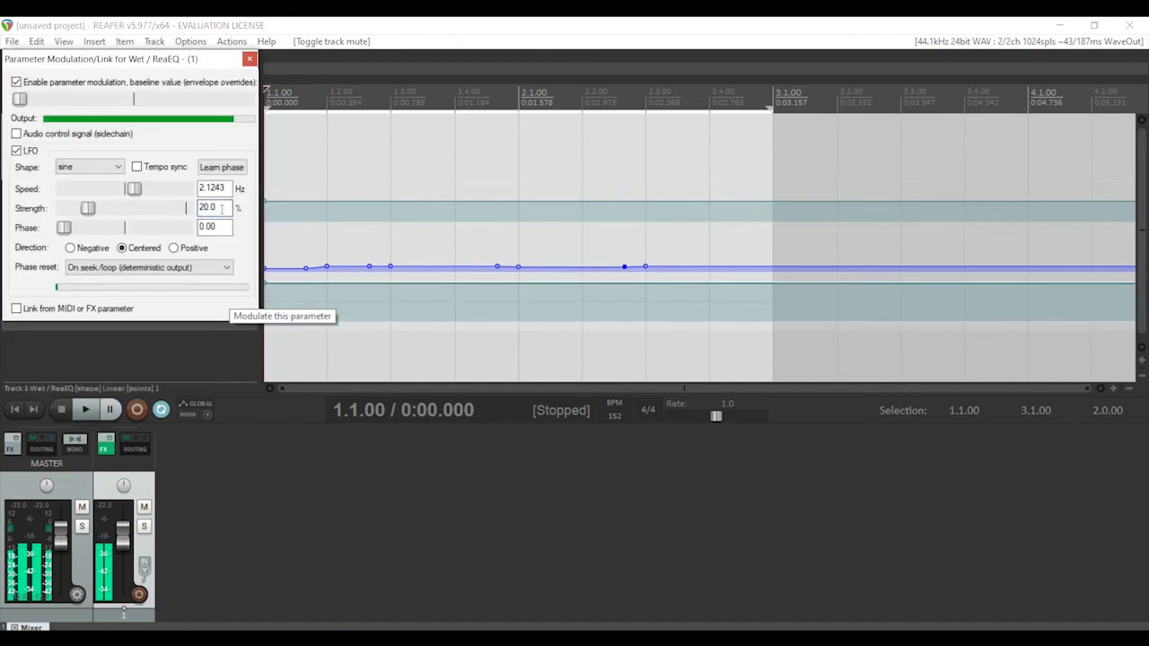
{"action": "type", "text": "10"}
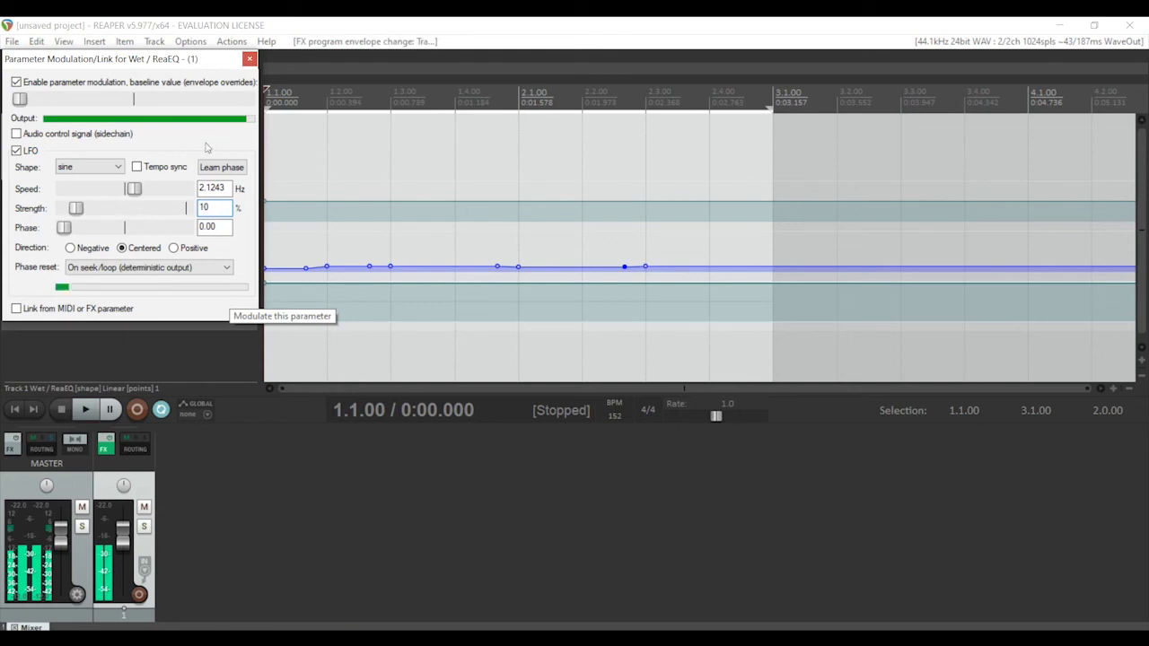
{"action": "left_click", "coordinate": [250, 59]}
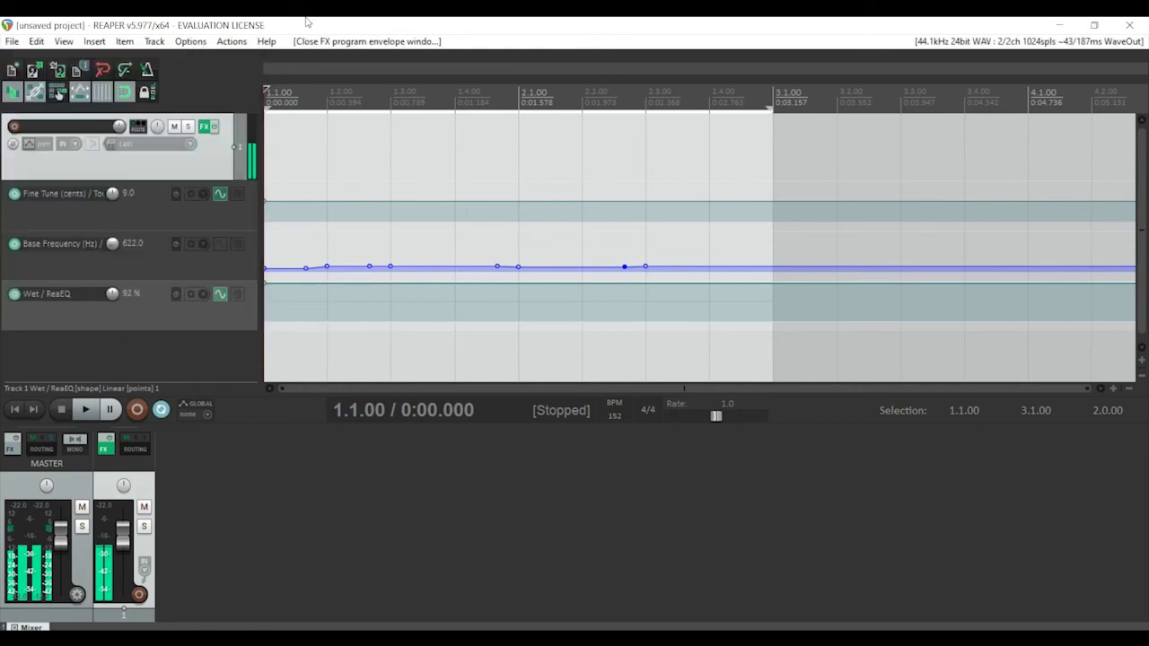
Audition the riff, check the composite waveforms line in the Good Vibrations notes and return to REAPER
{"action": "key", "text": "space"}
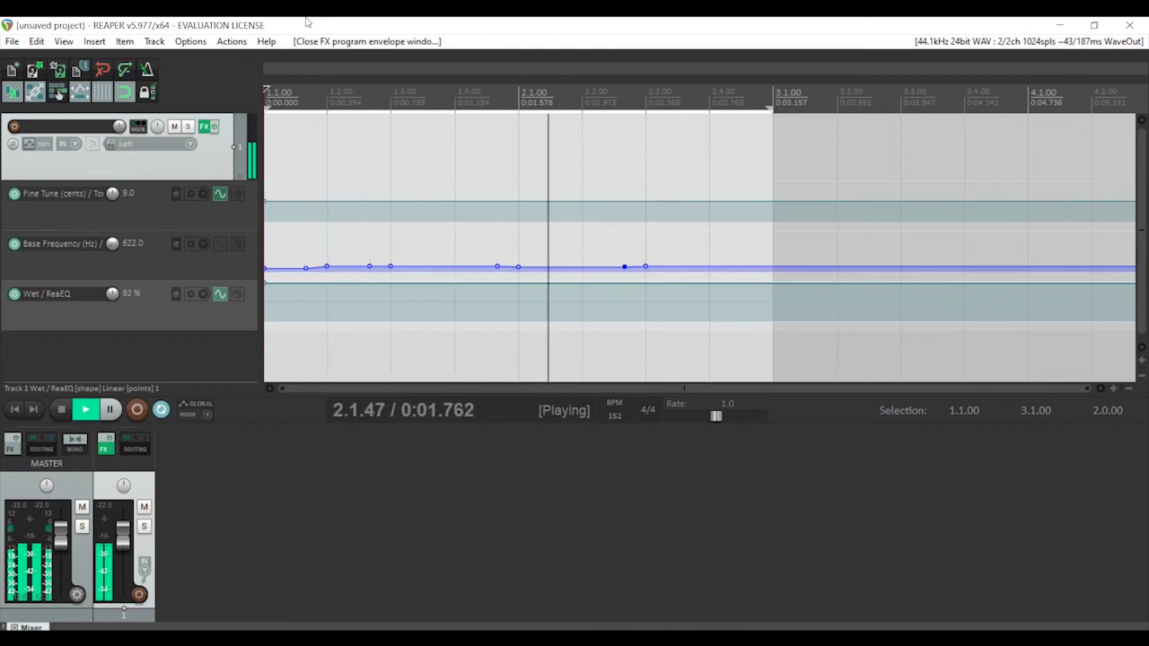
{"action": "key", "text": "space"}
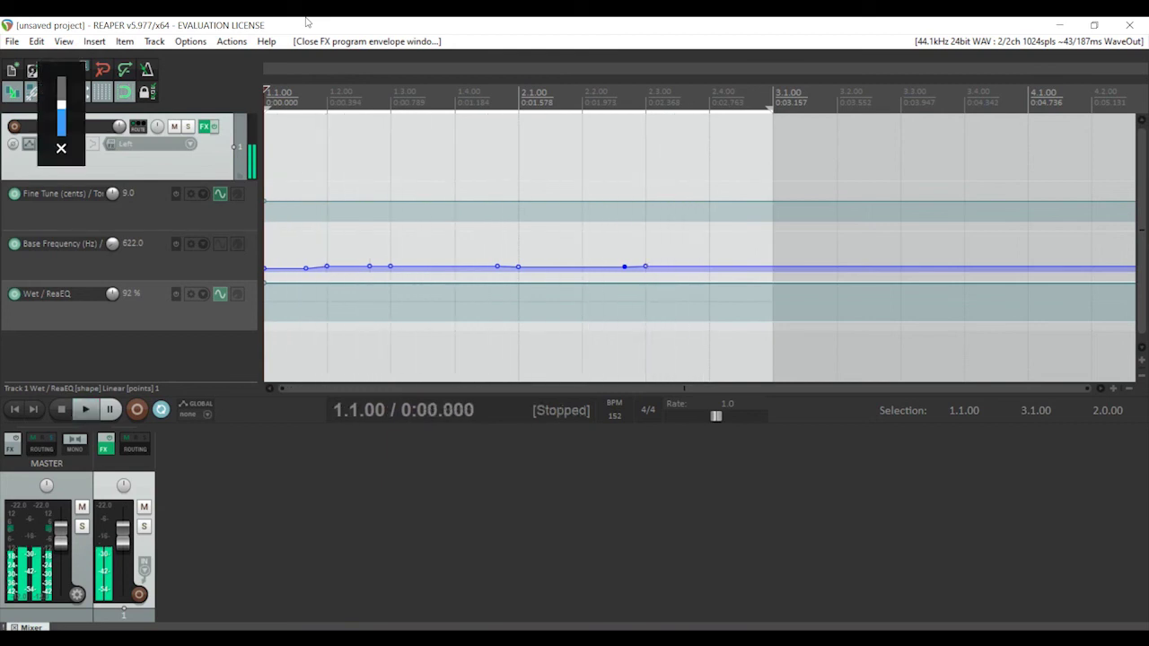
{"action": "left_click", "coordinate": [533, 628]}
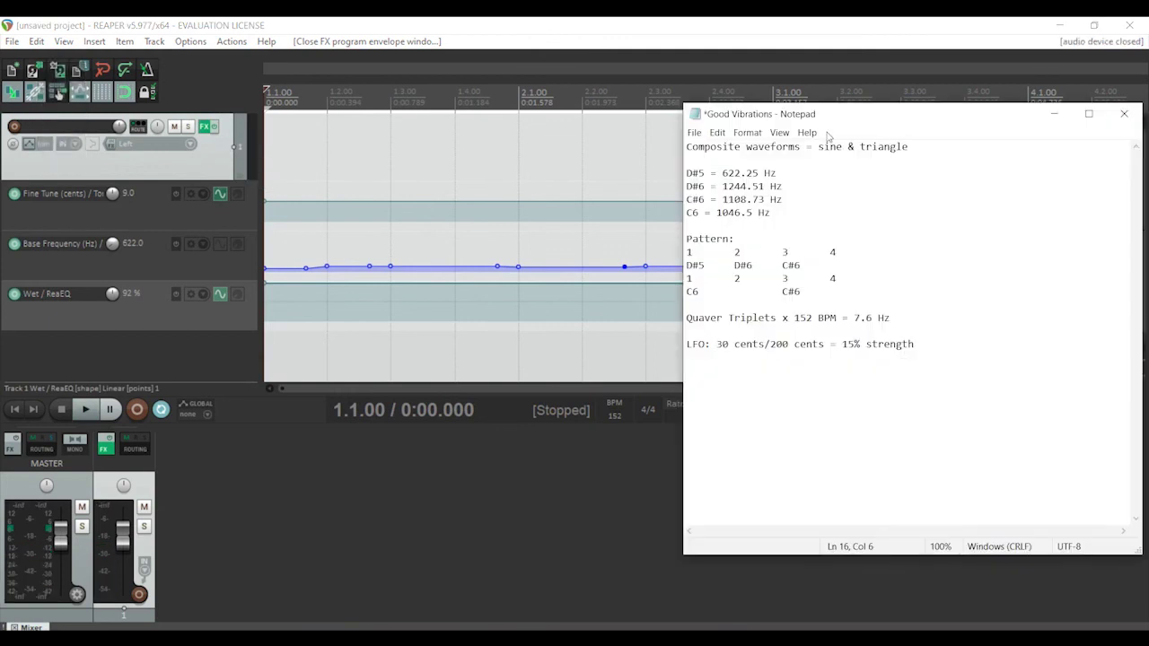
{"action": "left_click", "coordinate": [722, 21]}
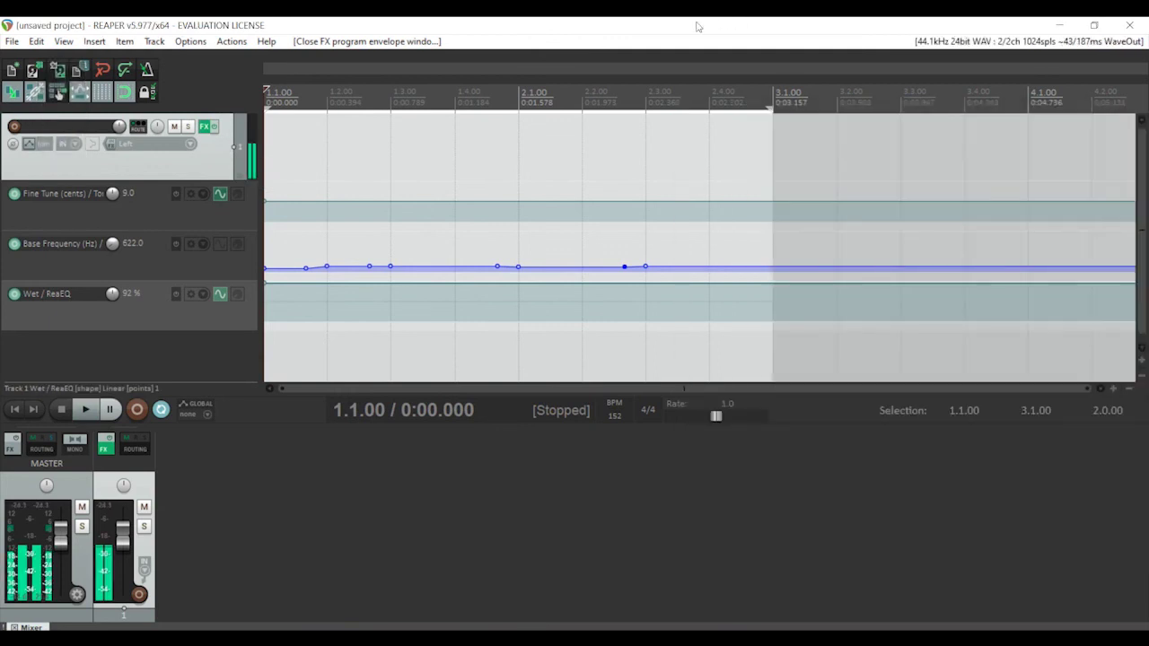
Duplicate the track with its effects and envelopes, and shrink the track heights until both tracks fit
{"action": "mouse_move", "coordinate": [205, 128]}
{"action": "right_click", "coordinate": [202, 173]}
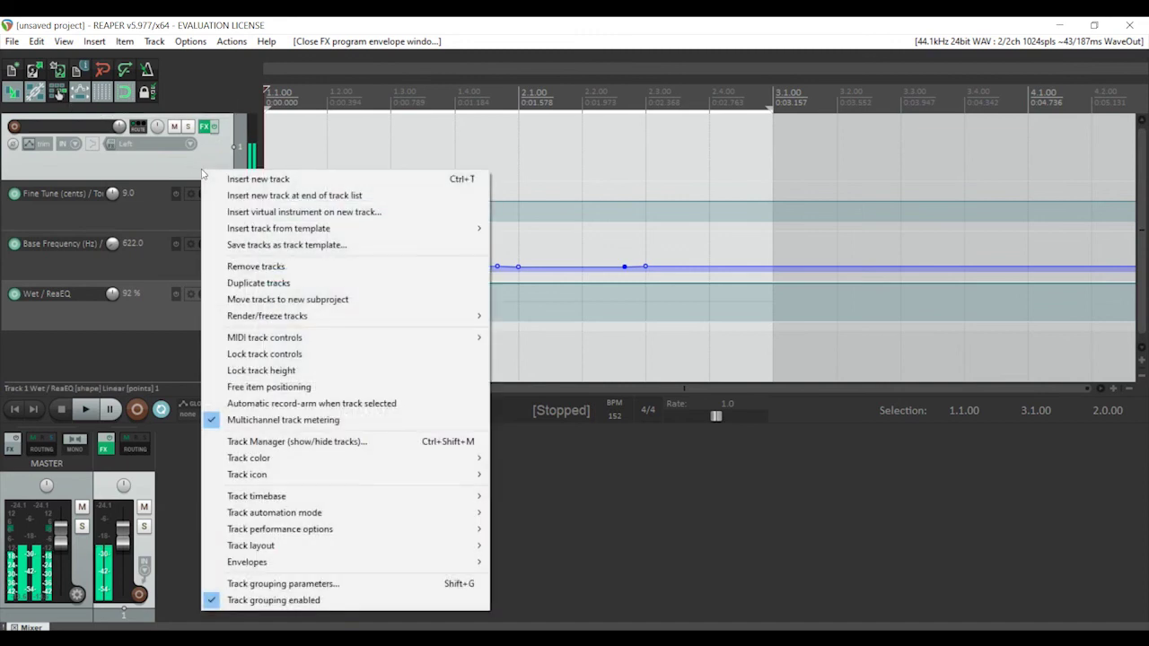
{"action": "left_click", "coordinate": [308, 285]}
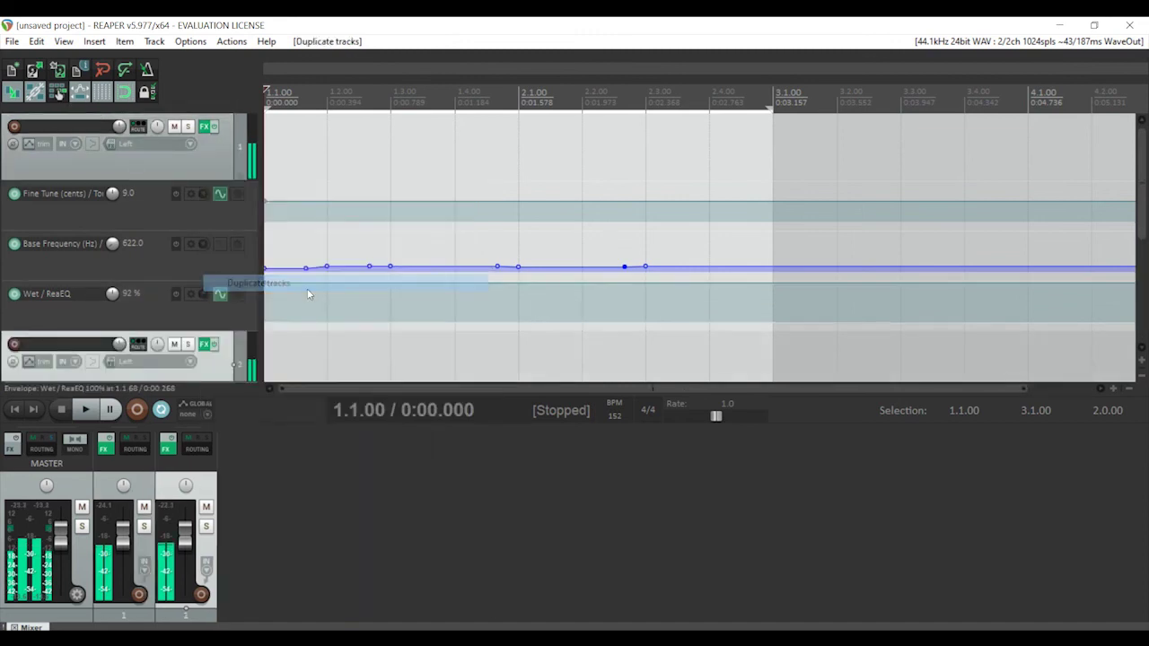
{"action": "left_click", "coordinate": [1142, 378]}
{"action": "left_click", "coordinate": [1142, 379]}
{"action": "left_click", "coordinate": [1142, 379]}
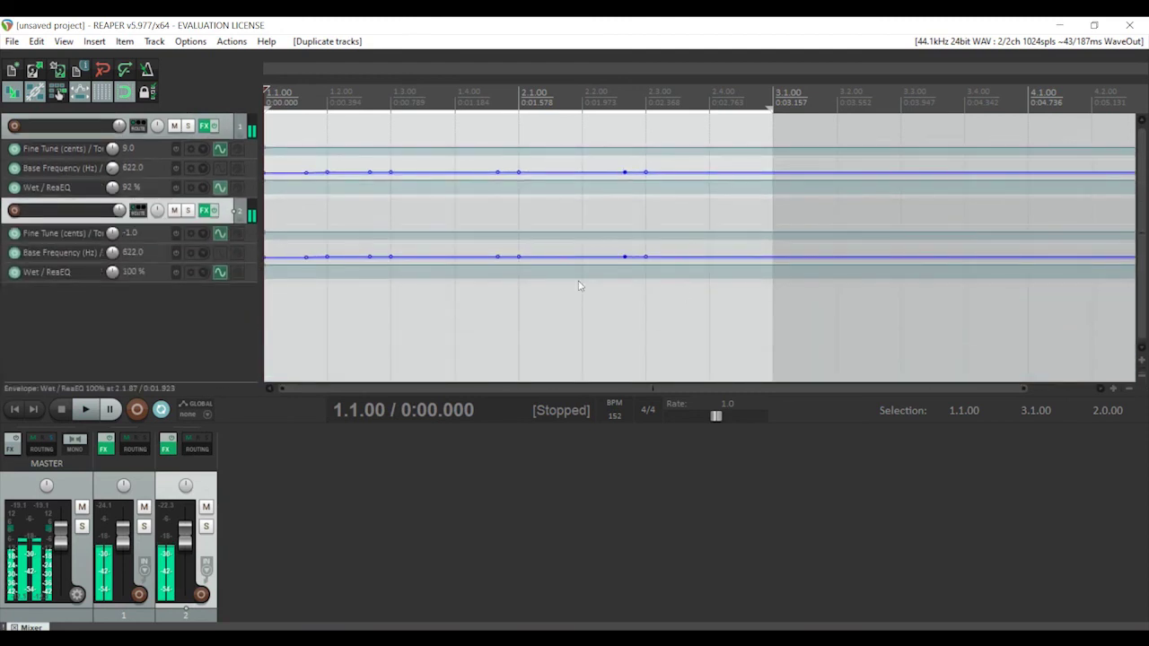
Change the Tone Generator's shape on the duplicated track 2 to Triangle and close the FX window
{"action": "left_click", "coordinate": [206, 210]}
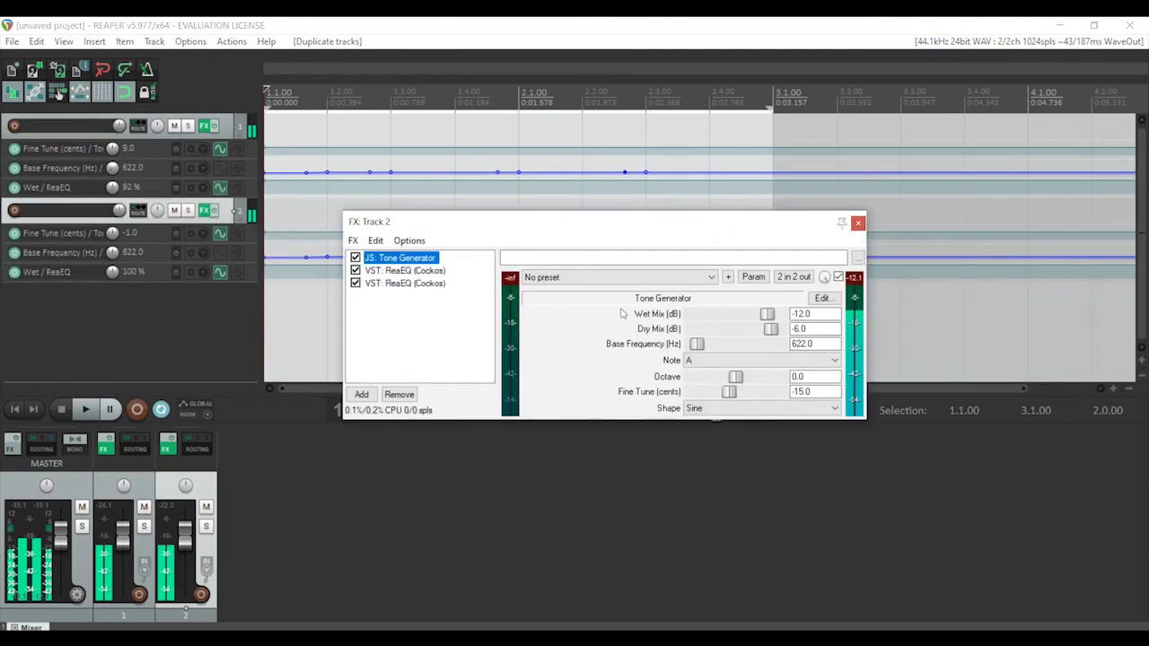
{"action": "left_click", "coordinate": [759, 408]}
{"action": "left_click", "coordinate": [749, 427]}
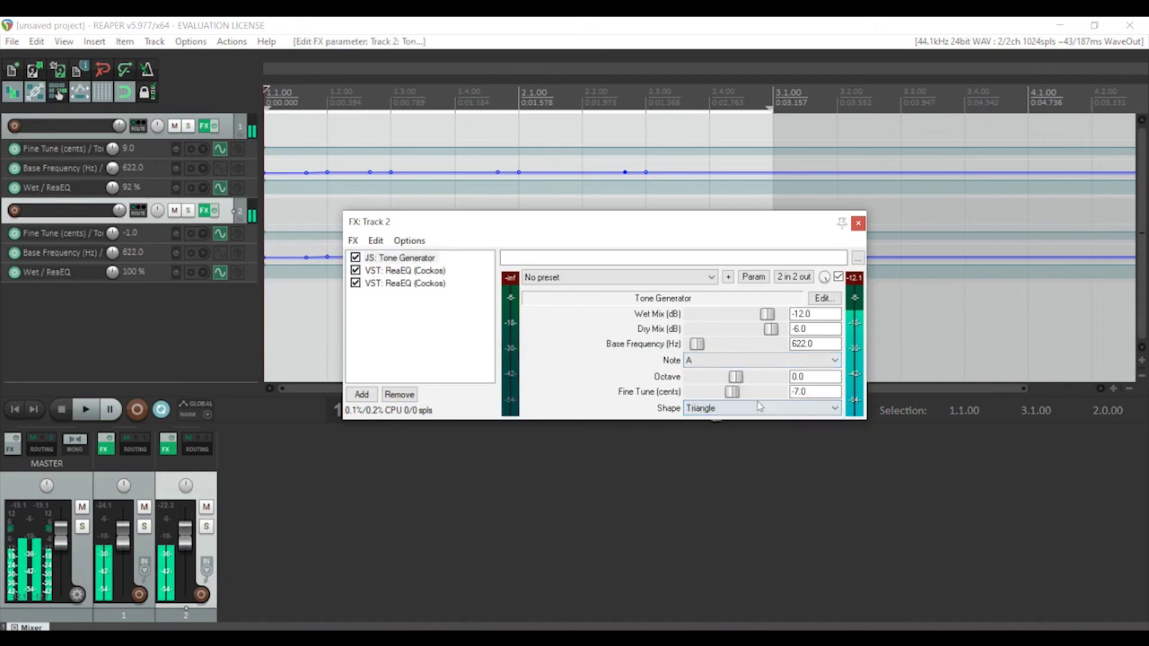
{"action": "left_click", "coordinate": [857, 225]}
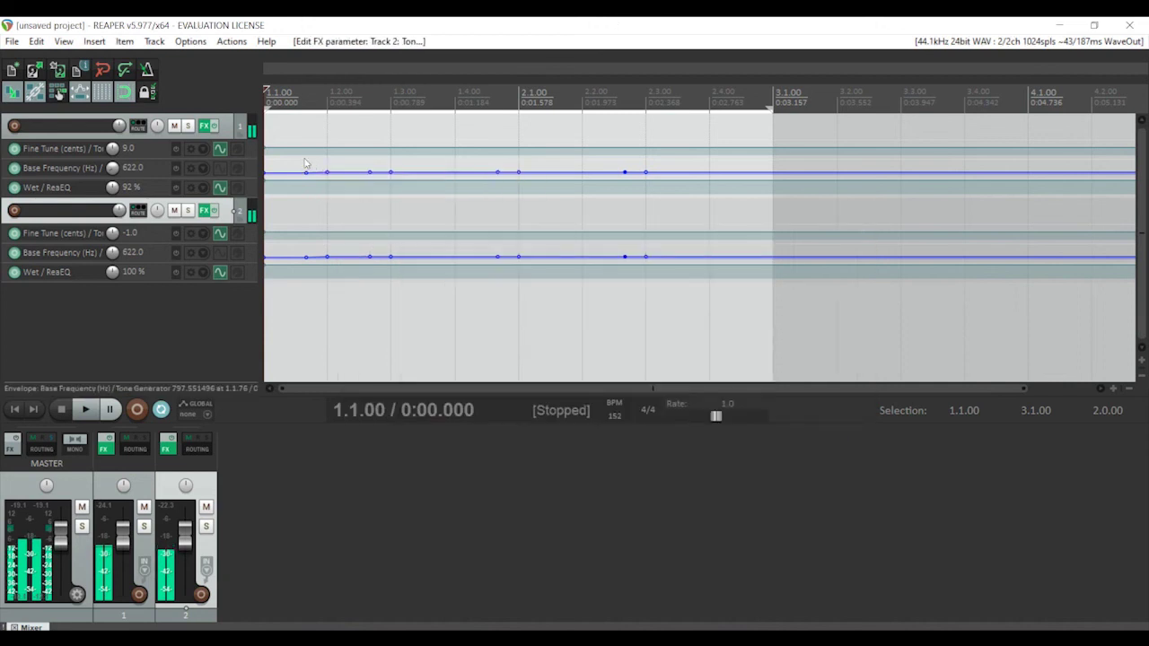
Audition the riff with the sine and triangle tracks playing together
{"action": "key", "text": "XF86AudioRaiseVolume"}
{"action": "key", "text": "space"}
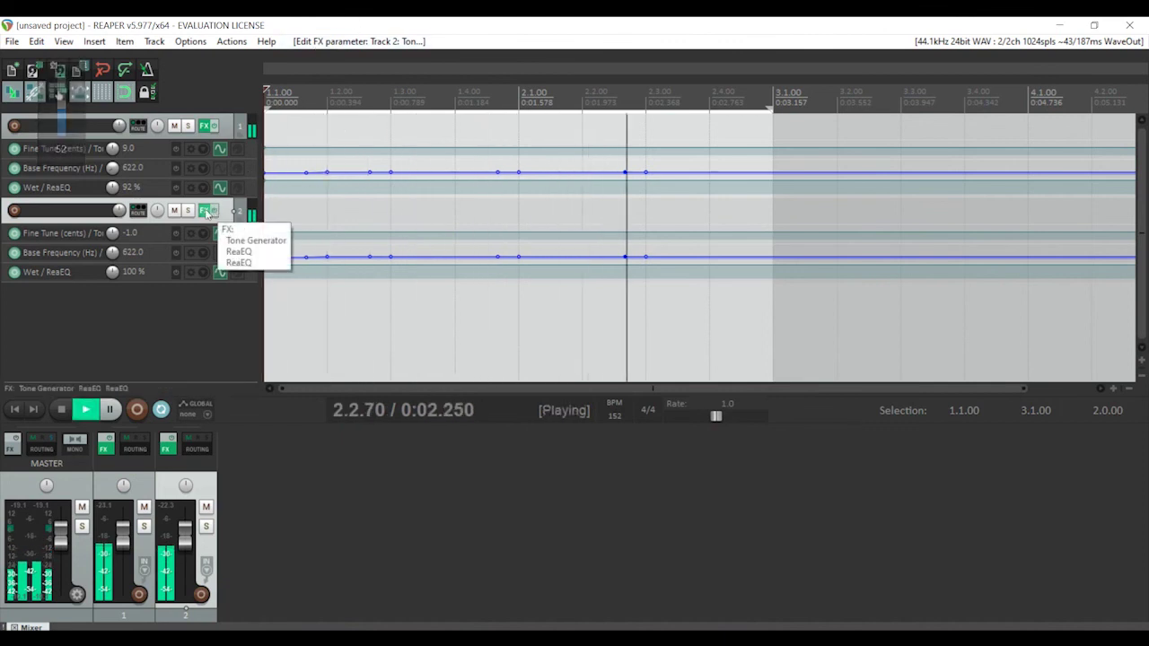
{"action": "key", "text": "space"}
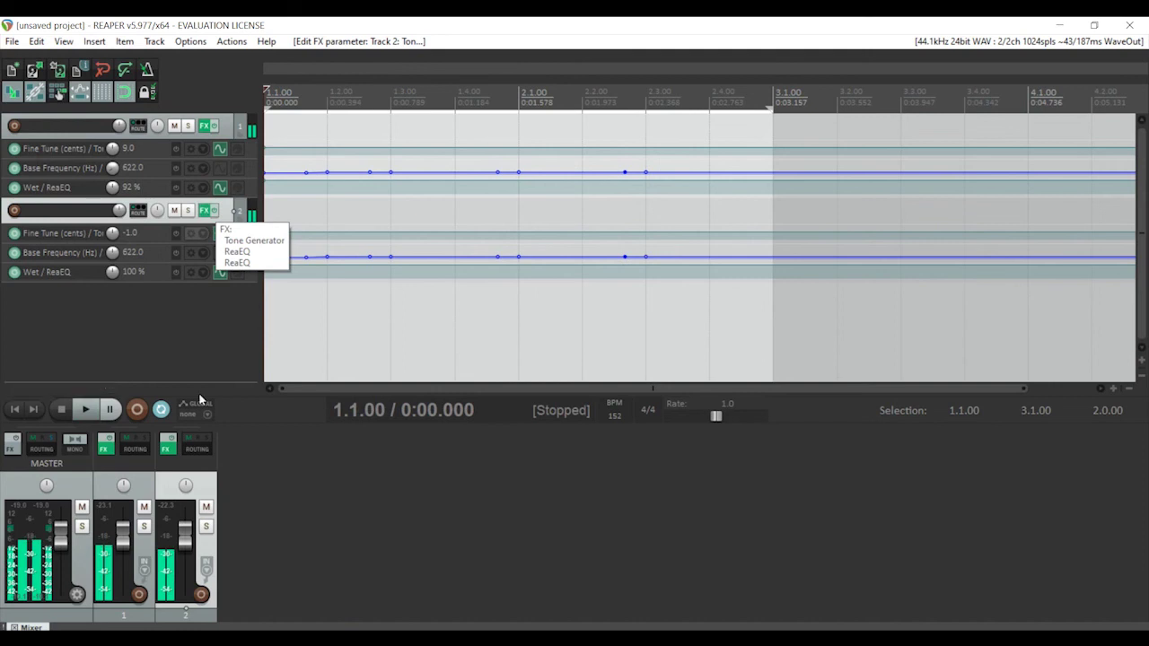
Lower track 2's volume to slightly below -10.2 dB, checking the balance in playback
{"action": "left_click_drag", "start_coordinate": [187, 535], "coordinate": [187, 560]}
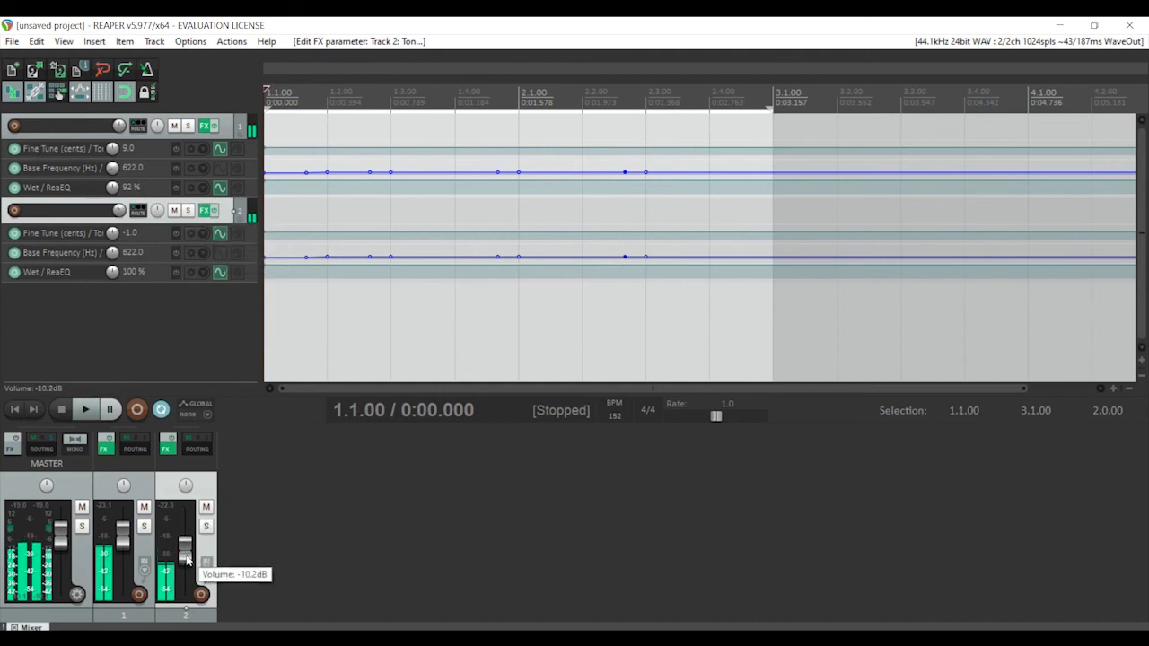
{"action": "key", "text": "space"}
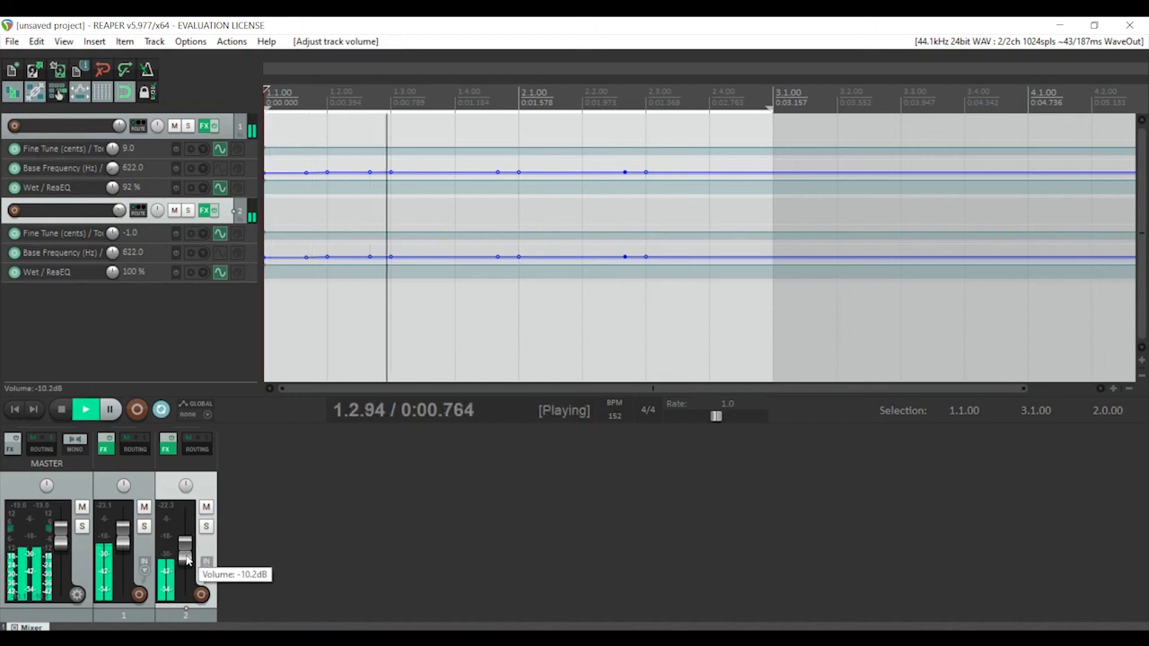
{"action": "left_click_drag", "start_coordinate": [187, 557], "coordinate": [188, 563]}
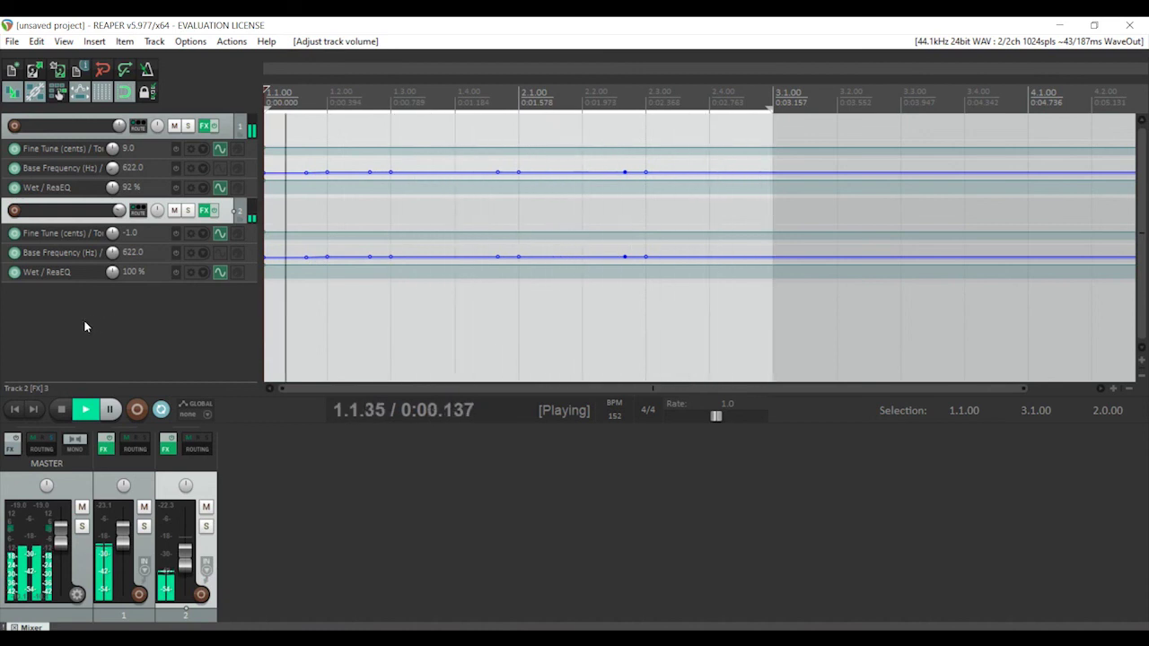
{"action": "key", "text": "space"}
Add ReaEQ to the master track, with band 1 as High Pass and band 4 as Low Pass
{"action": "left_click", "coordinate": [13, 446]}
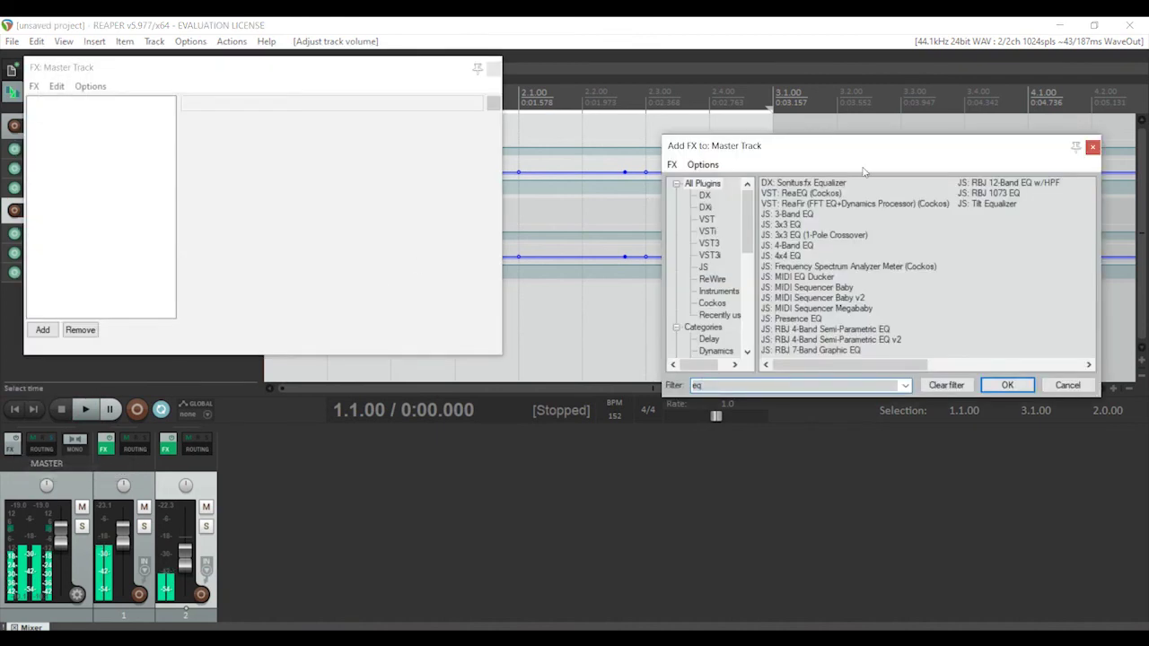
{"action": "double_click", "coordinate": [821, 195]}
{"action": "left_click", "coordinate": [337, 274]}
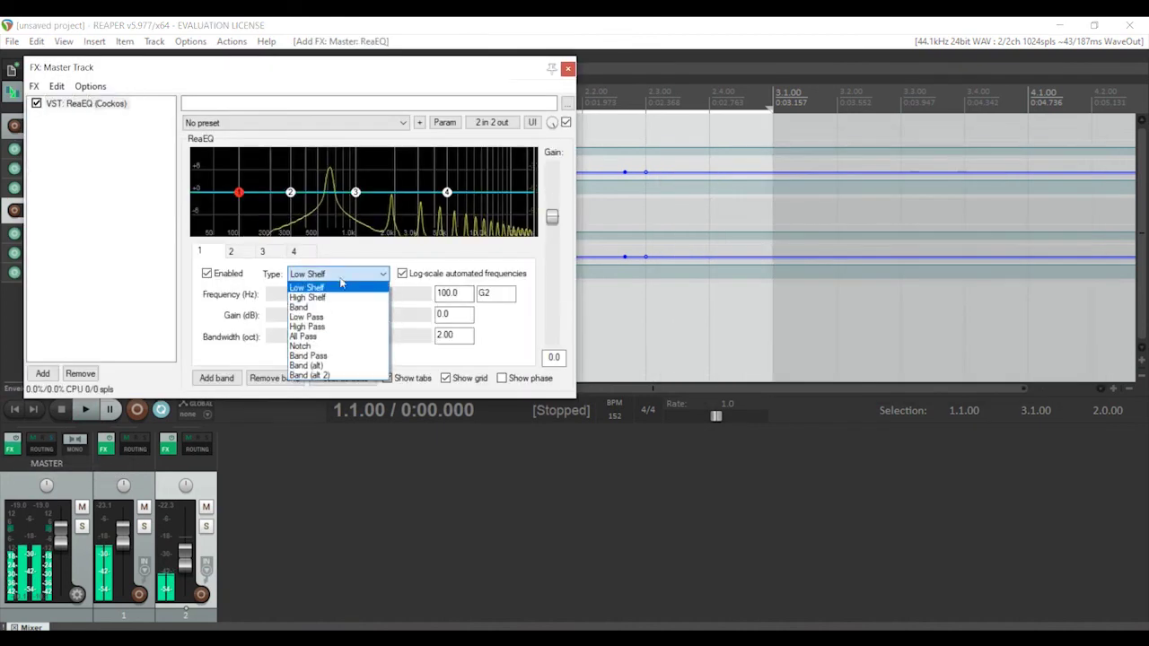
{"action": "left_click", "coordinate": [337, 327]}
{"action": "left_click", "coordinate": [446, 193]}
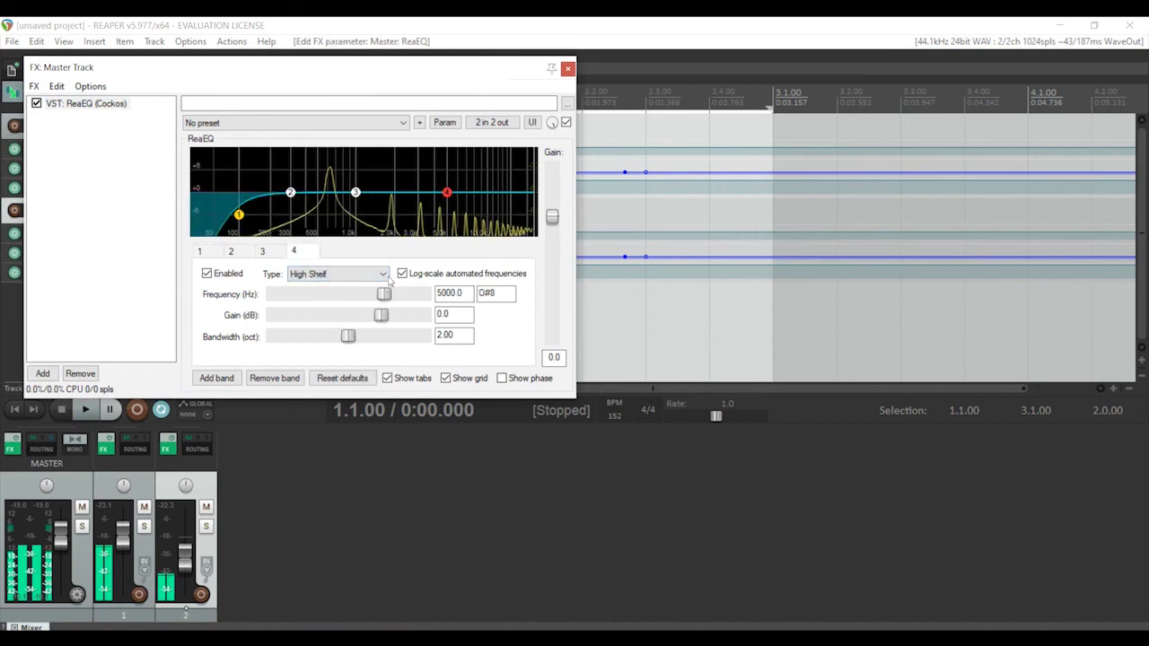
{"action": "left_click", "coordinate": [365, 275]}
{"action": "left_click", "coordinate": [341, 310]}
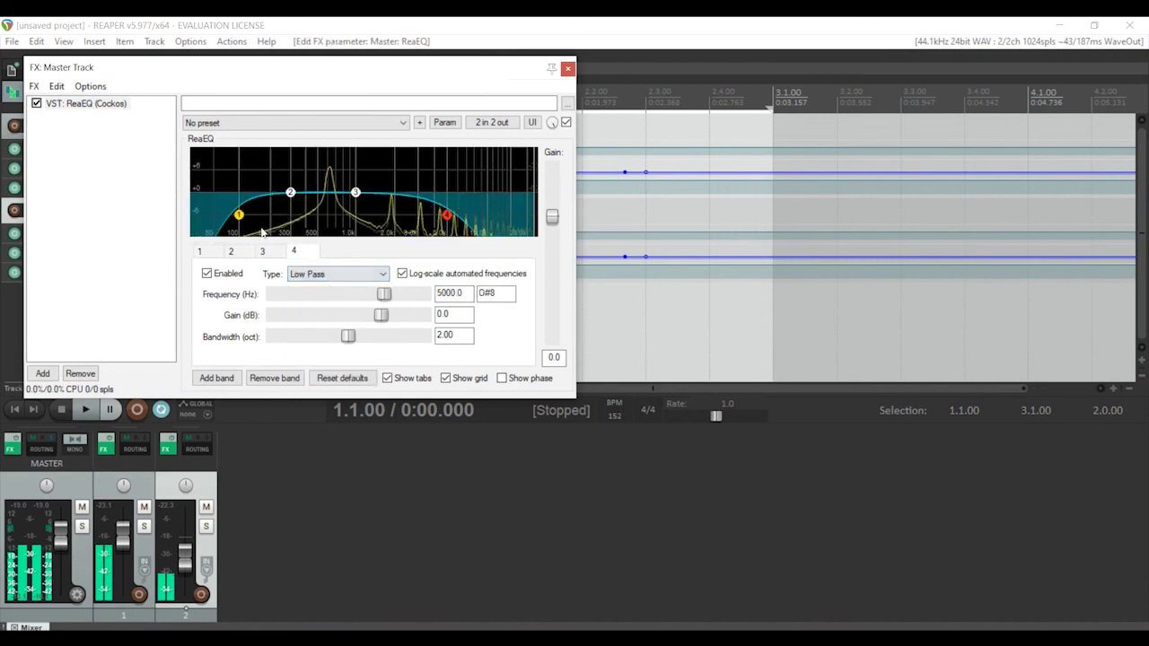
Move the master ReaEQ's high-pass frequency to about 160.8 Hz and its low-pass frequency to about 5065 Hz
{"action": "left_click_drag", "start_coordinate": [239, 216], "coordinate": [253, 216]}
{"action": "left_click_drag", "start_coordinate": [446, 216], "coordinate": [459, 218]}
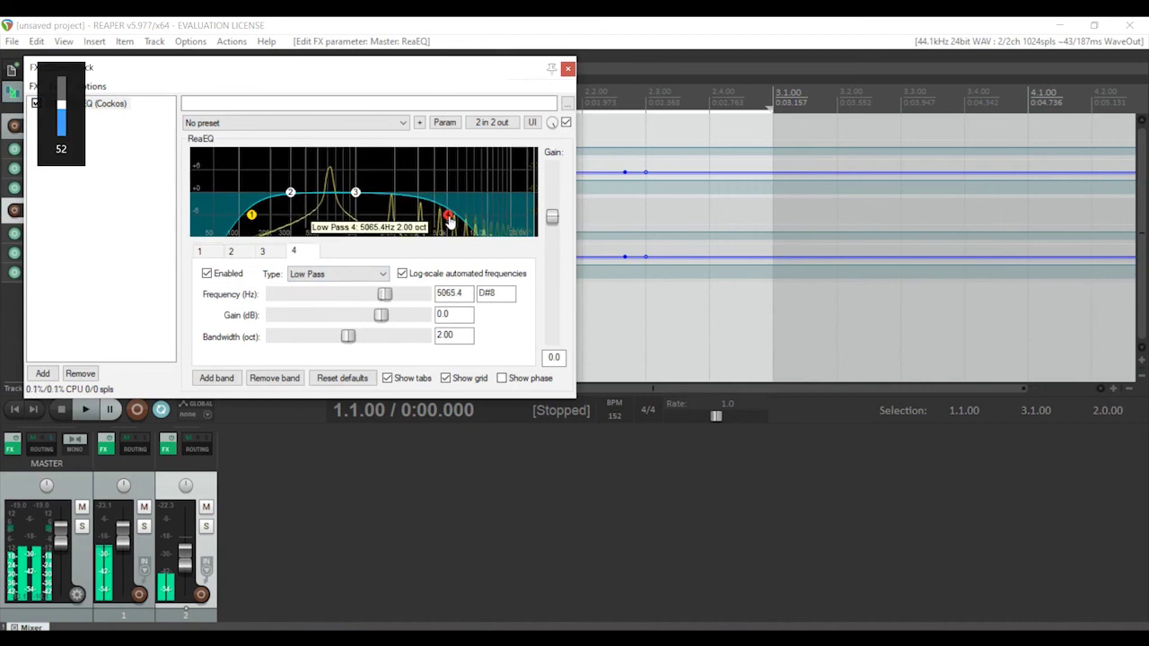
{"action": "left_click_drag", "start_coordinate": [252, 215], "coordinate": [262, 221]}
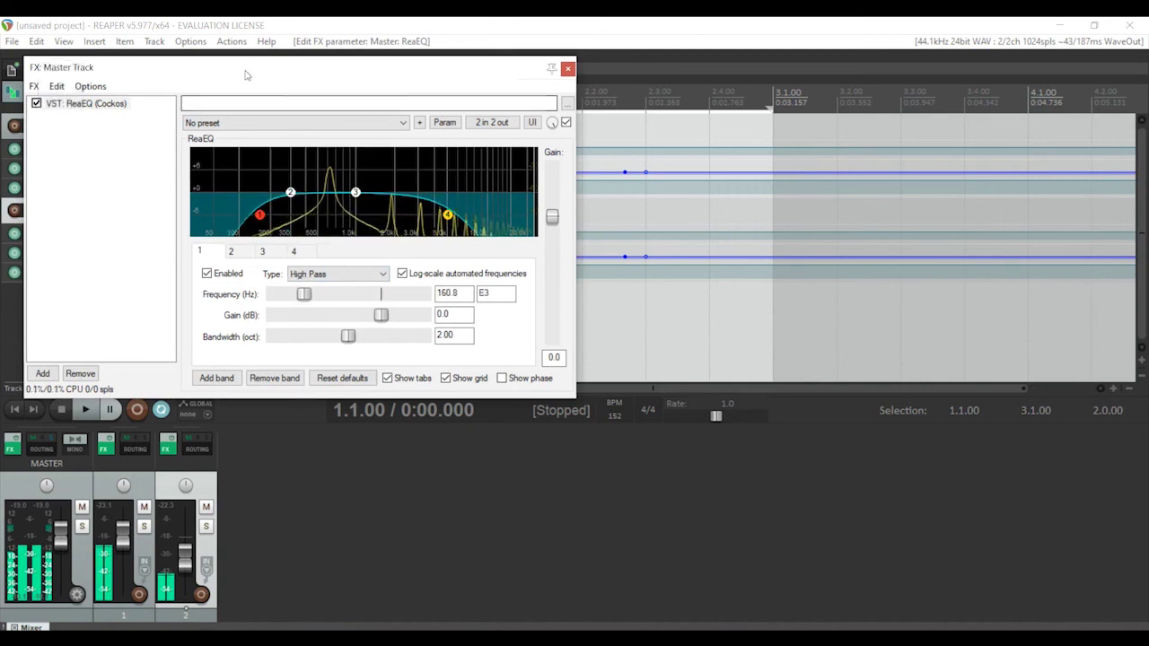
Add the ReaVerbate reverb after ReaEQ on the master track and close the effects window
{"action": "left_click_drag", "start_coordinate": [107, 67], "coordinate": [334, 88]}
{"action": "left_click", "coordinate": [262, 105]}
{"action": "left_click", "coordinate": [292, 123]}
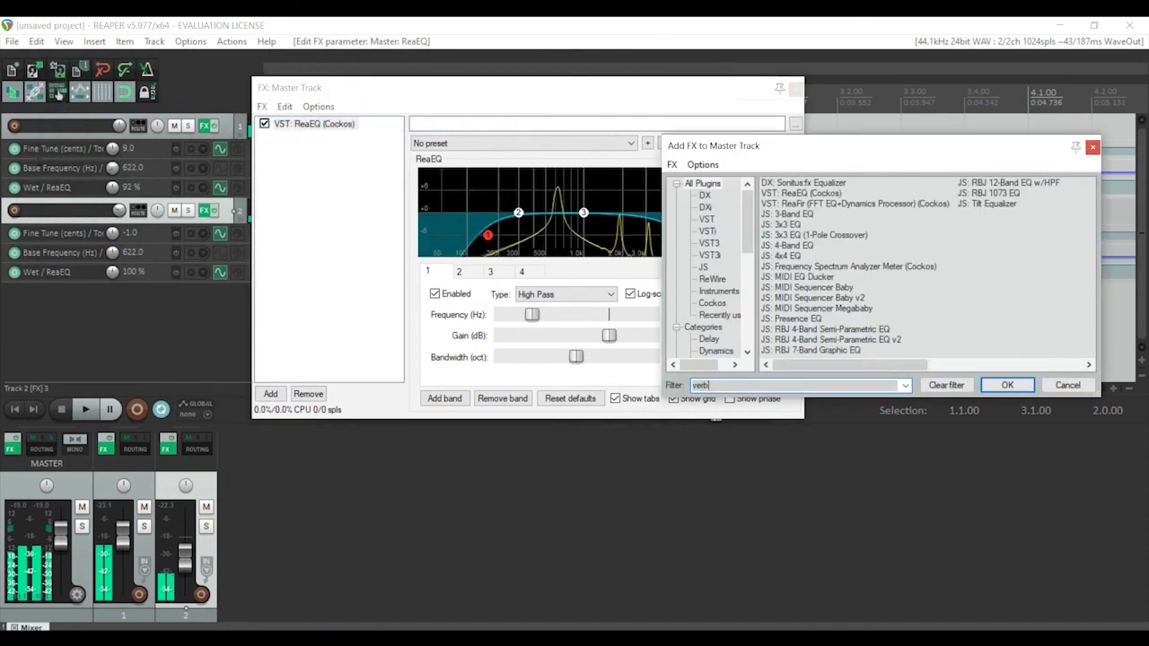
{"action": "type", "text": "verb"}
{"action": "double_click", "coordinate": [807, 214]}
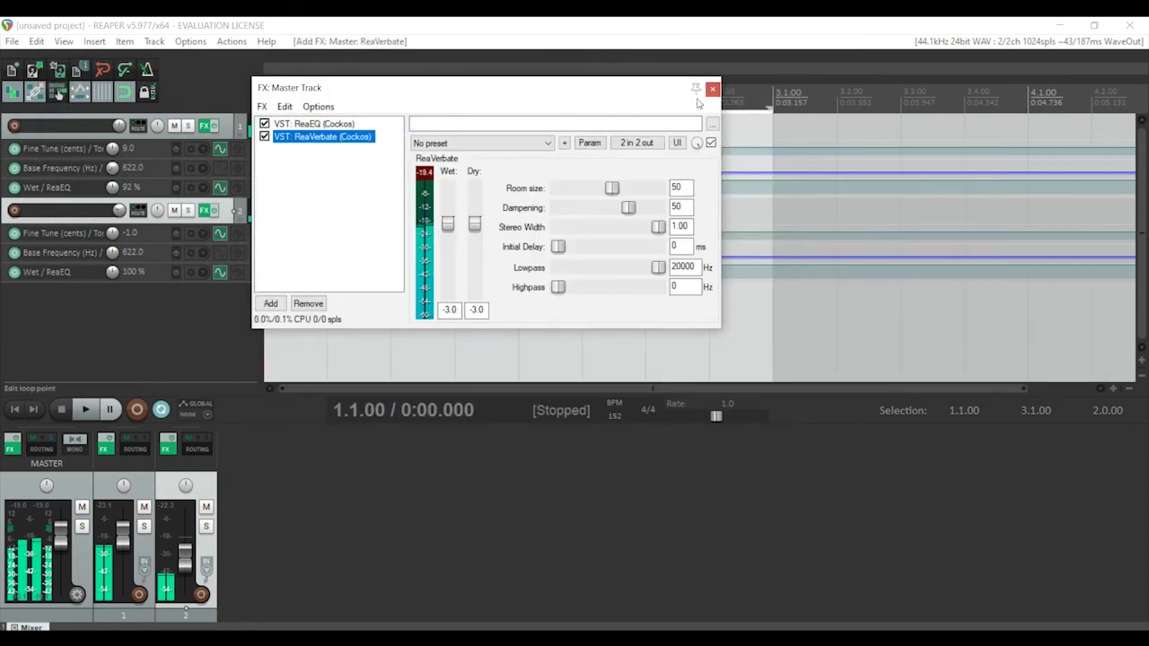
{"action": "left_click", "coordinate": [713, 87]}
Set the master ReaVerbate's wet level to -12 while the riff plays, close its window and stop playback
{"action": "key", "text": "space"}
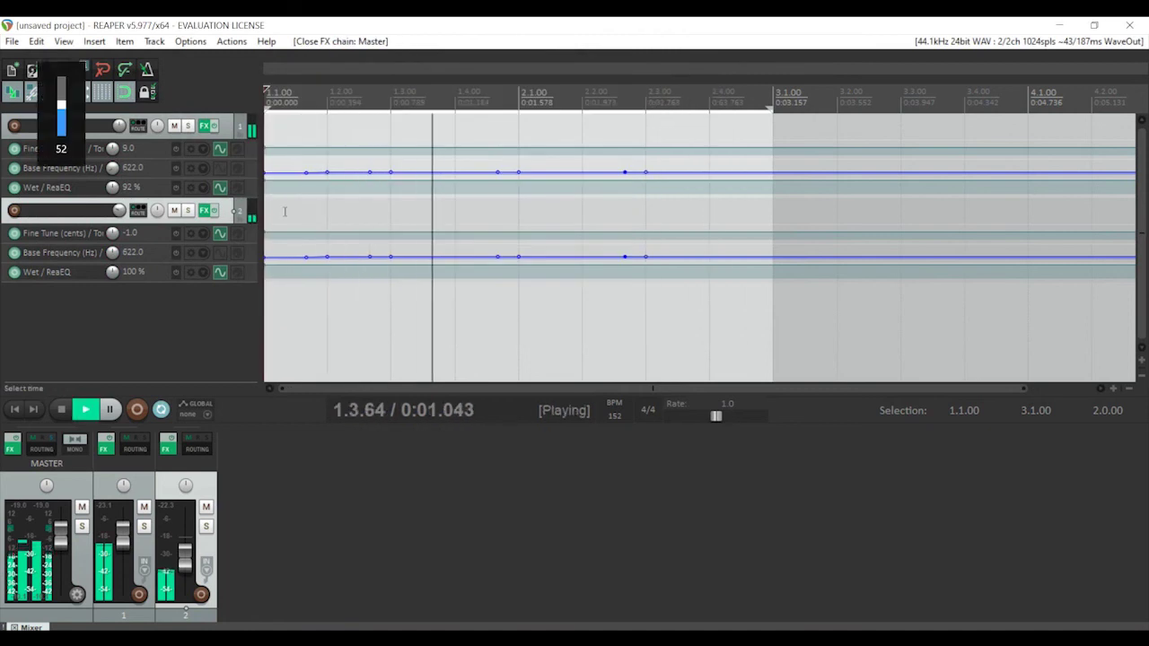
{"action": "left_click", "coordinate": [12, 446]}
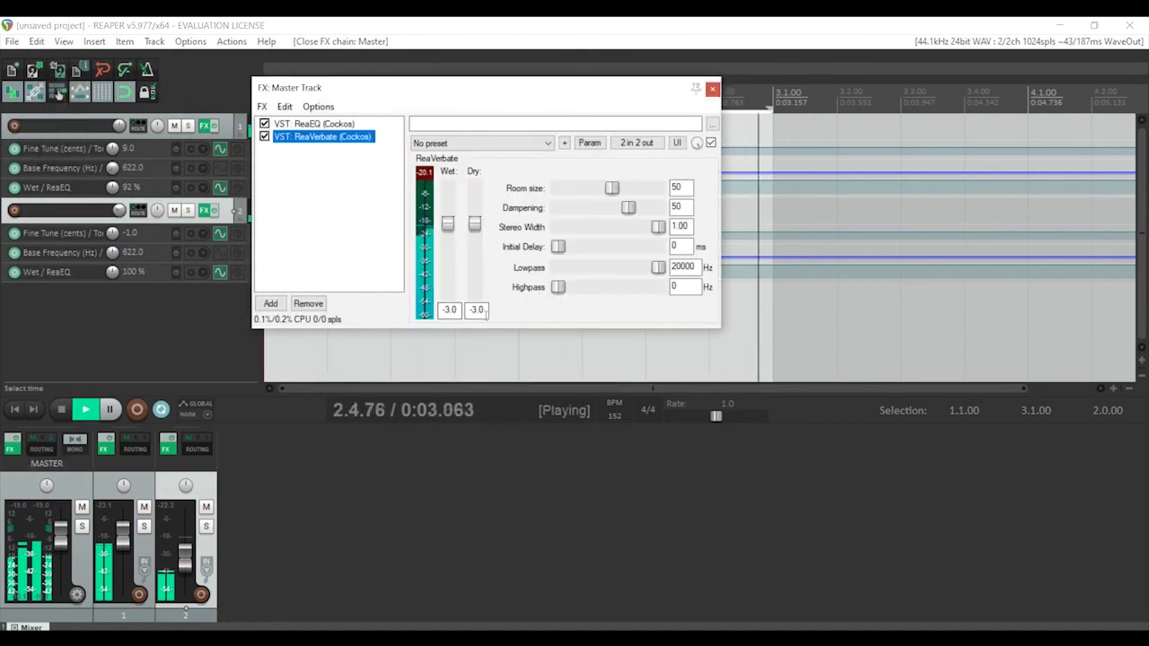
{"action": "double_click", "coordinate": [448, 310]}
{"action": "type", "text": "-12"}
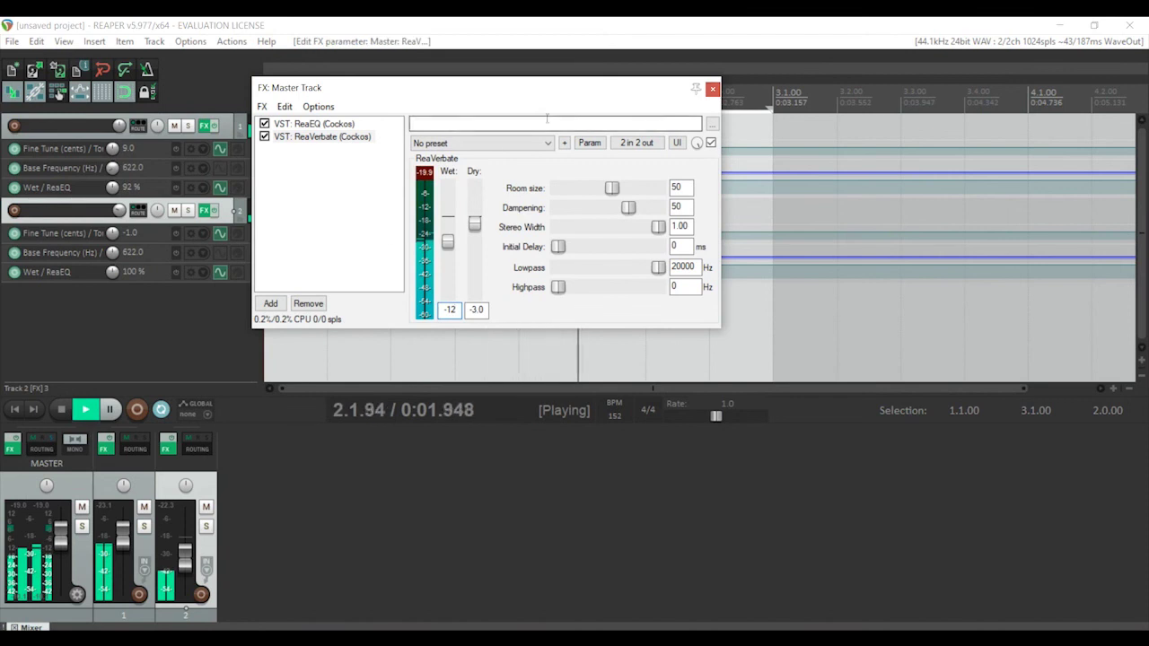
{"action": "left_click", "coordinate": [712, 90]}
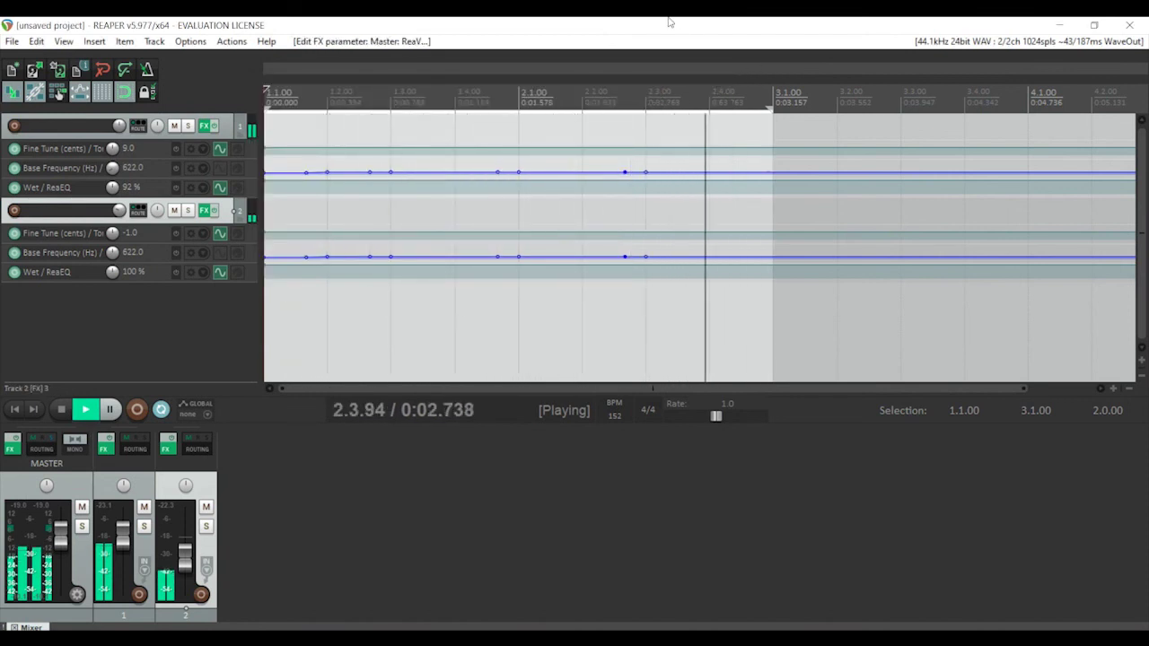
{"action": "key", "text": "space"}
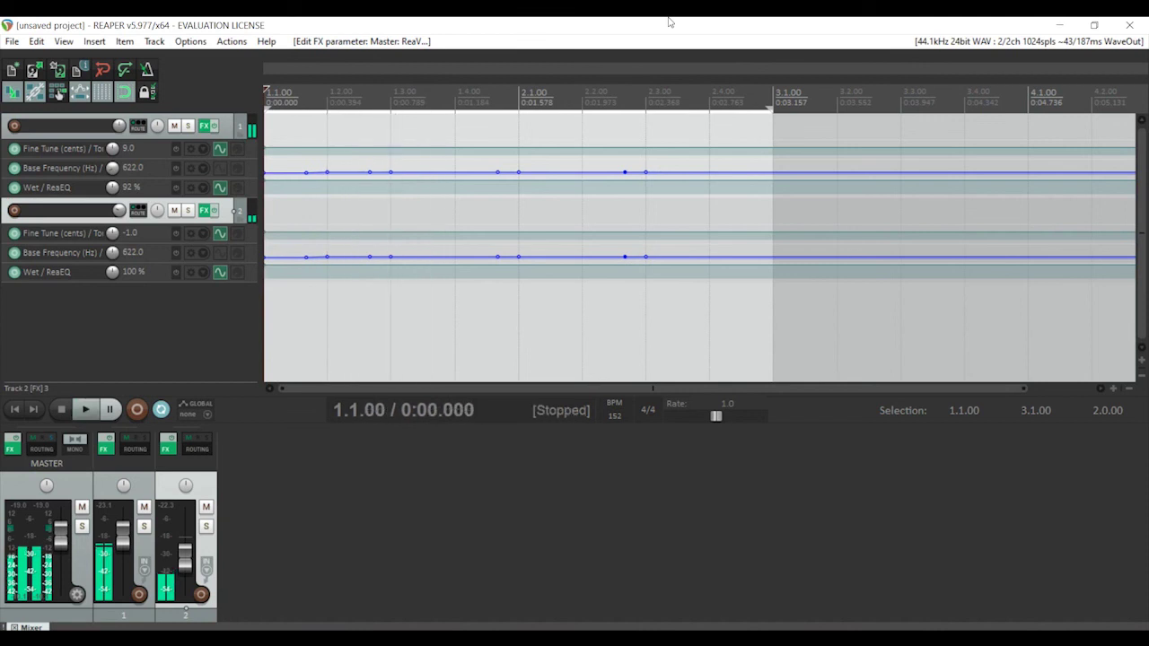
Audition the riff with the master effects, stop playback and mute the master track
{"action": "key", "text": "XF86AudioMute"}
{"action": "key", "text": "XF86AudioRaiseVolume"}
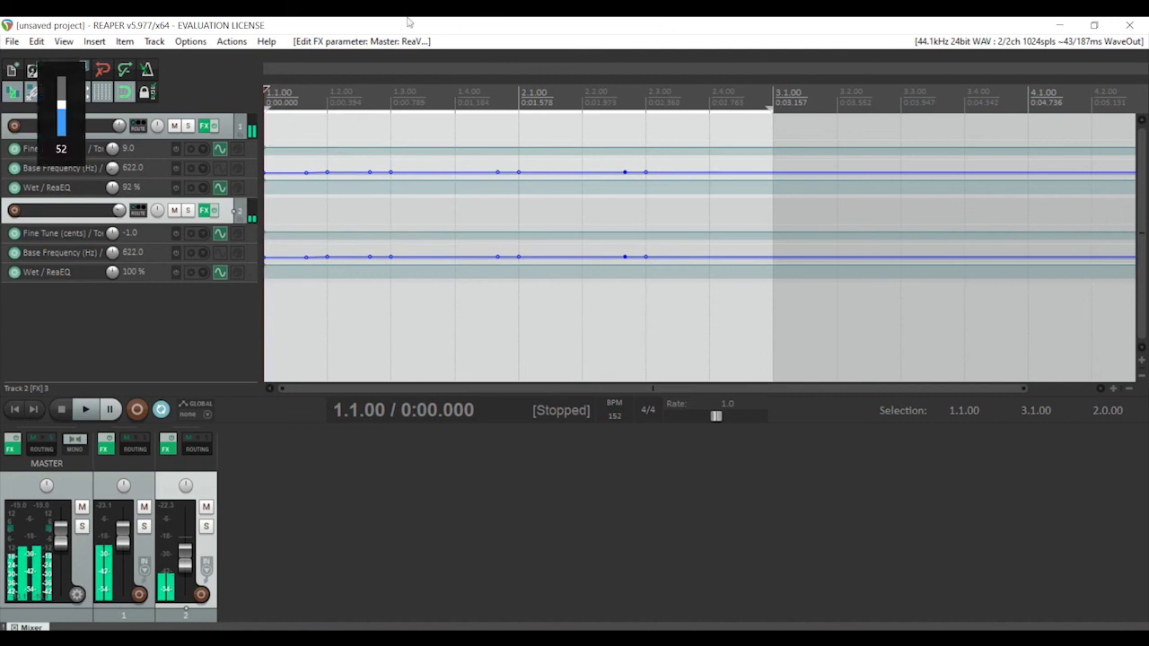
{"action": "key", "text": "space"}
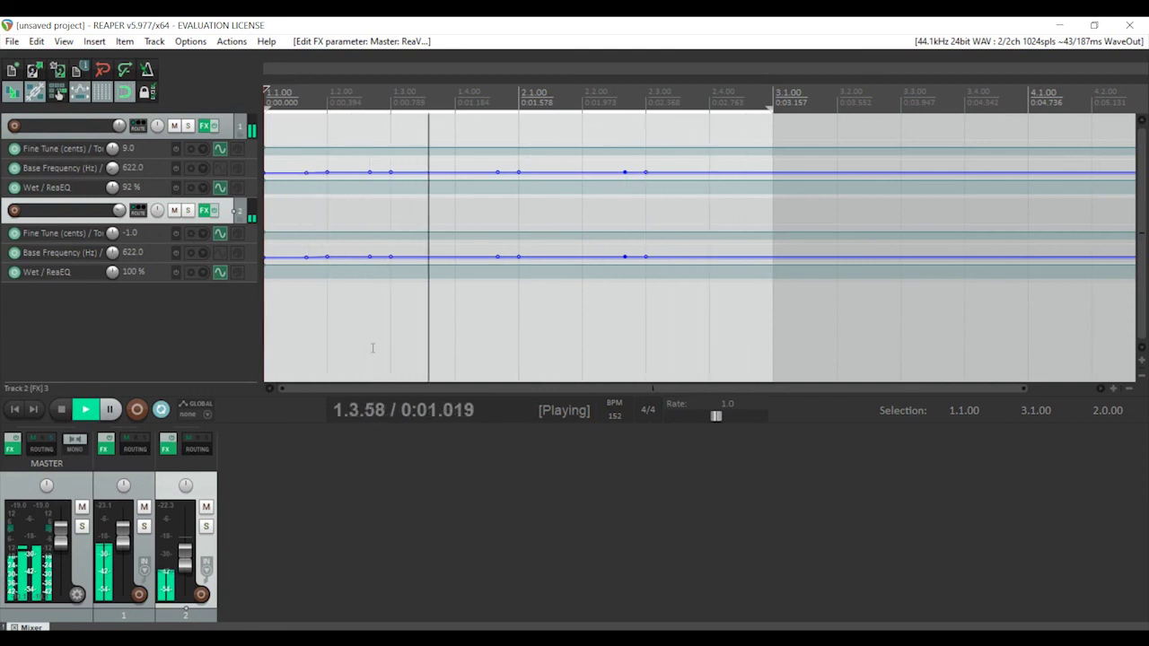
{"action": "key", "text": "space"}
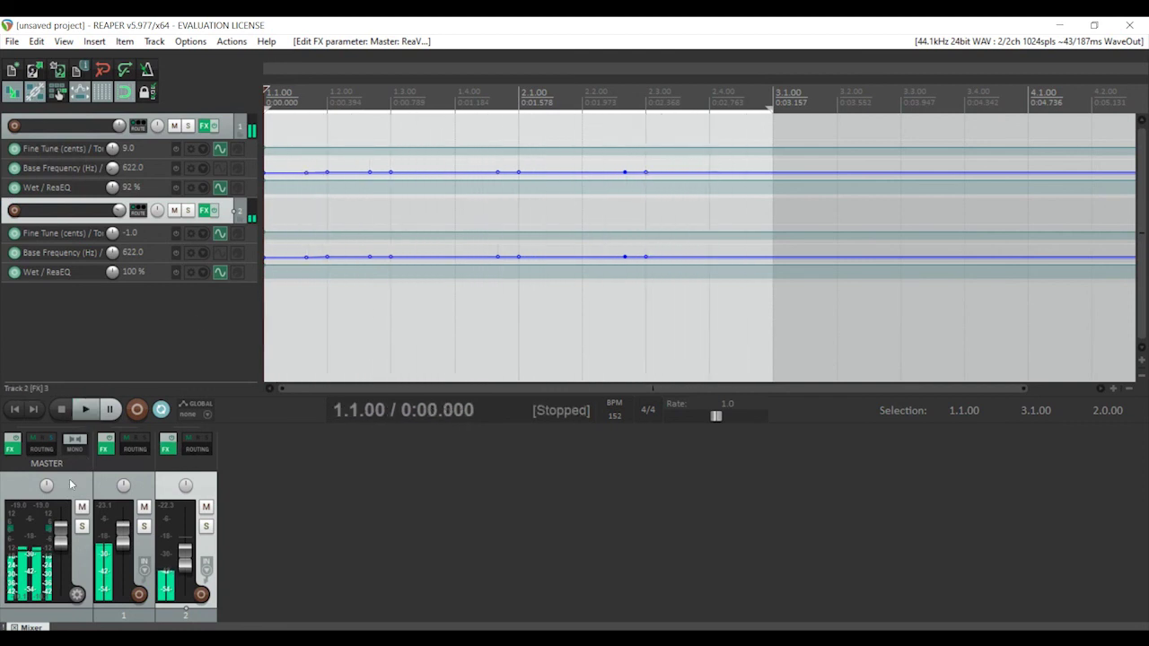
{"action": "left_click", "coordinate": [82, 508]}
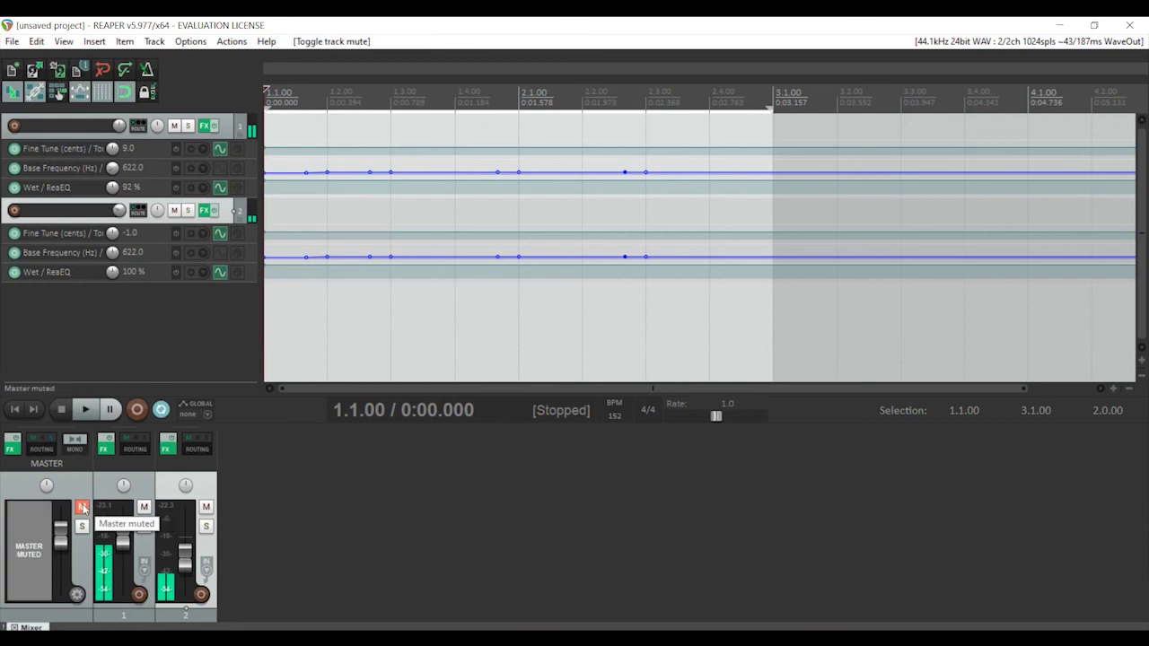